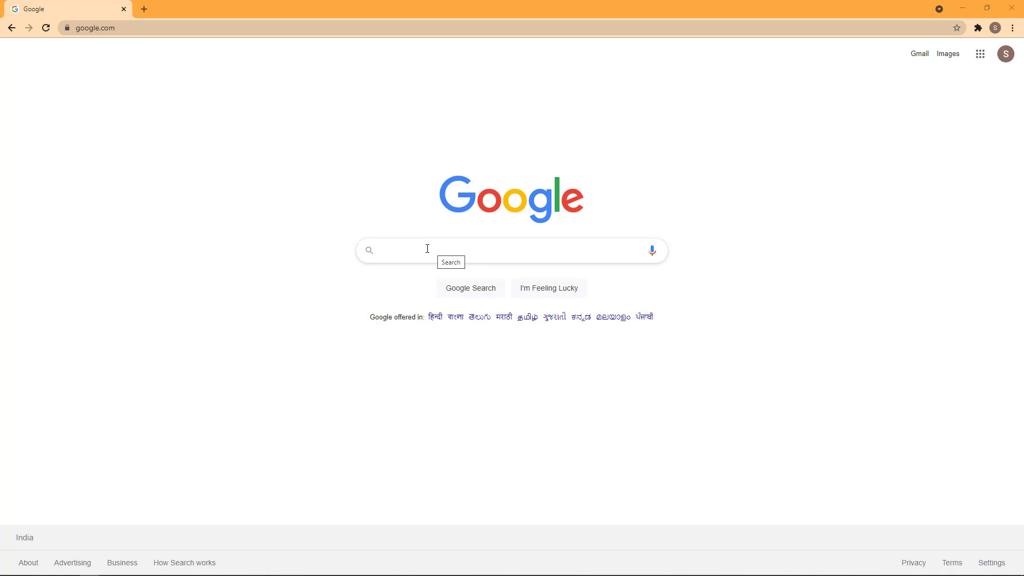
Search Google for 'income tax login'.
{"action": "left_click", "coordinate": [427, 249]}
{"action": "type", "text": "income tax login"}
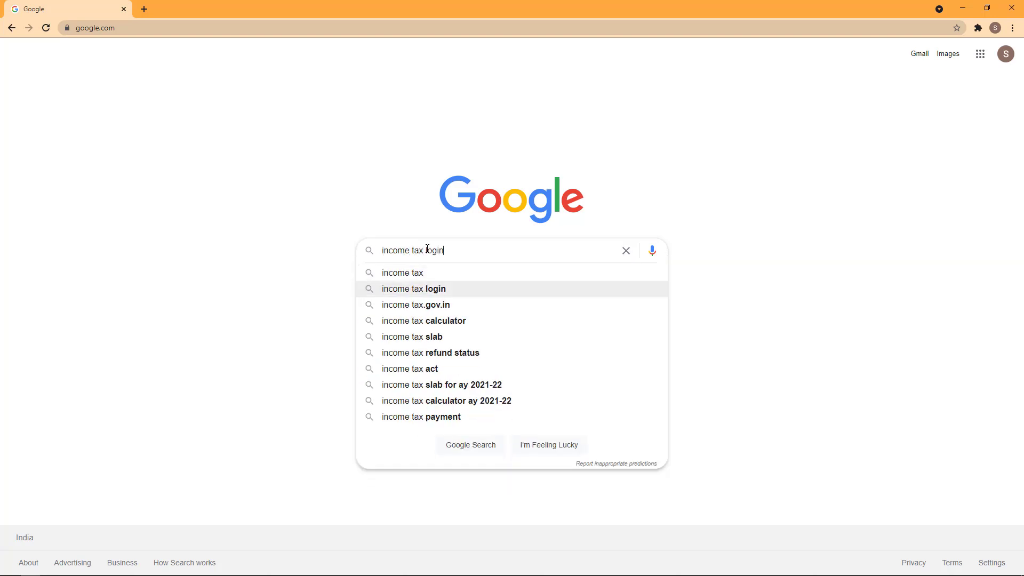
{"action": "key", "text": "Return"}
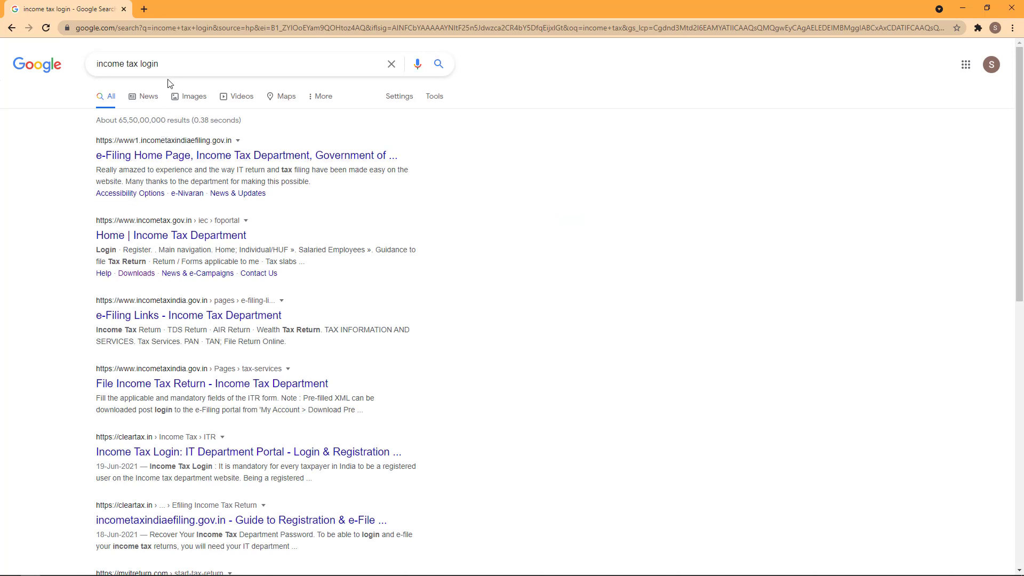
Change the query to 'income tax india', run it, and block the location request.
{"action": "left_click_drag", "start_coordinate": [174, 61], "coordinate": [140, 64]}
{"action": "type", "text": "indi"}
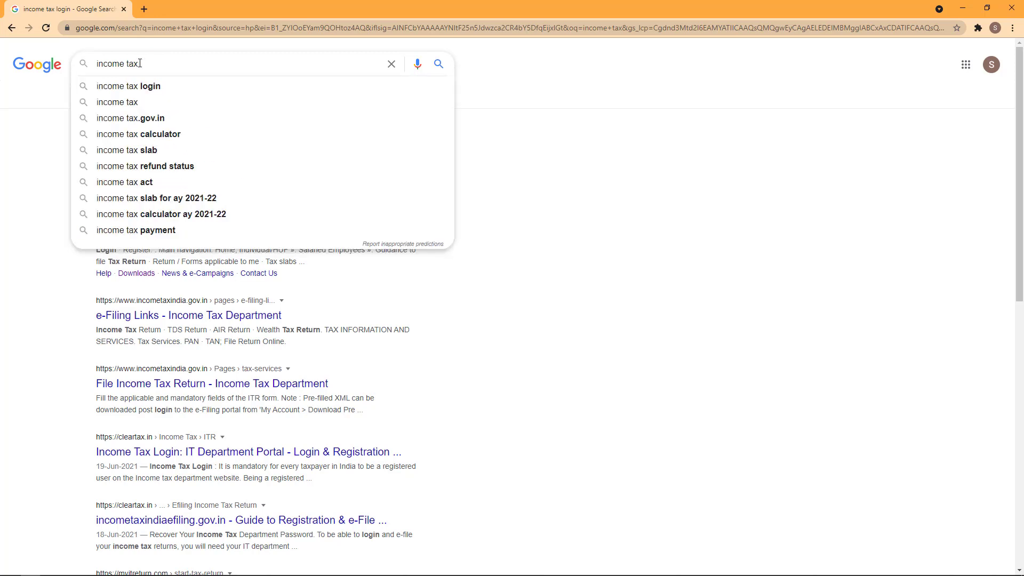
{"action": "type", "text": "a"}
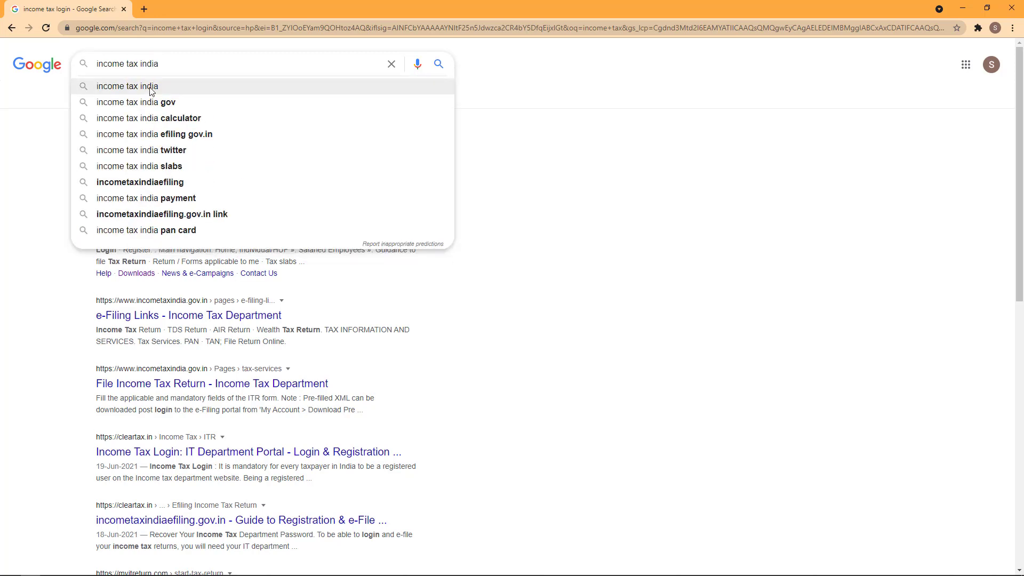
{"action": "left_click", "coordinate": [152, 87]}
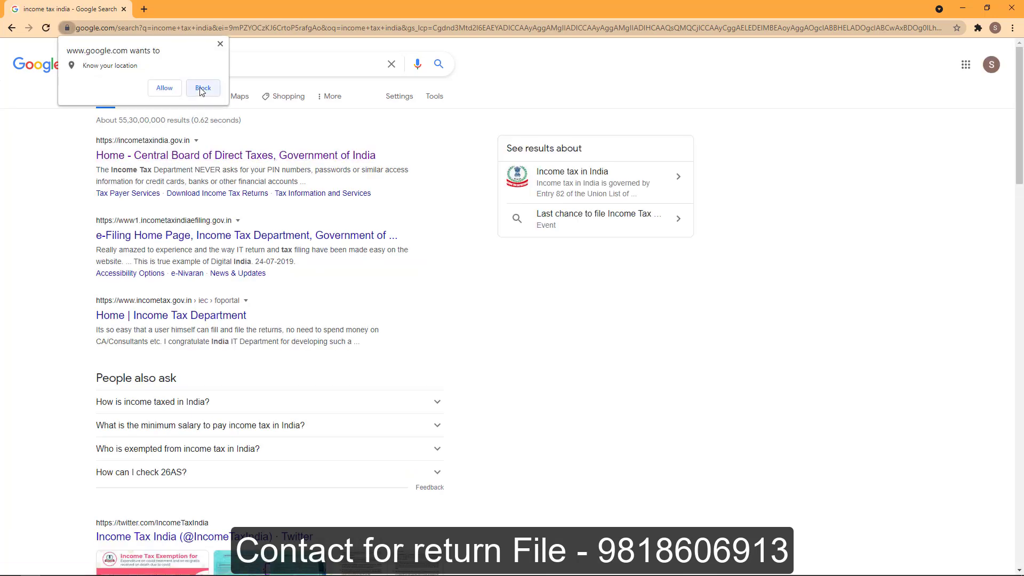
{"action": "left_click", "coordinate": [220, 44]}
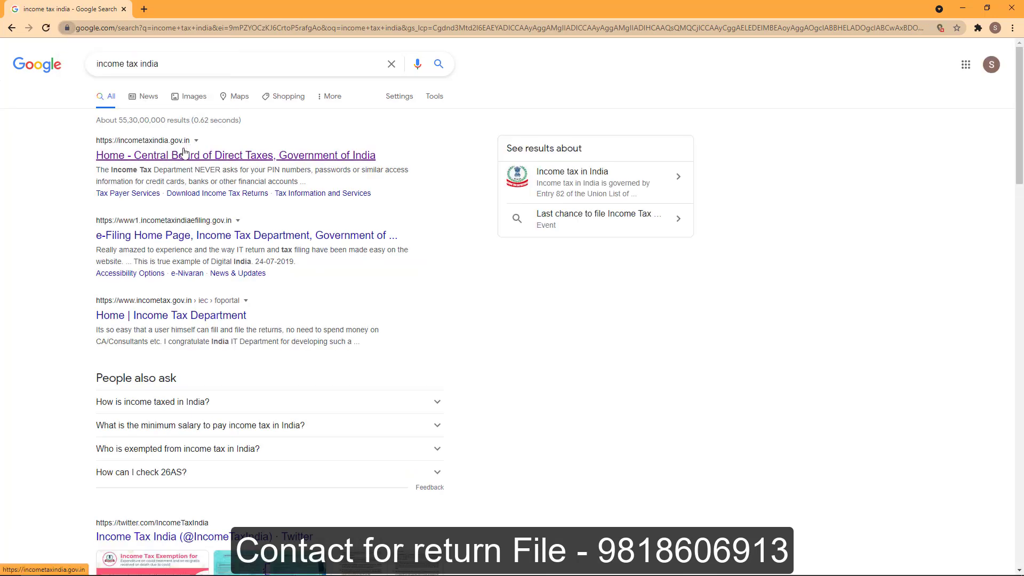
From the CBDT home page, reach Forms/Downloads > Income Tax Returns and follow ITR-1 SAHAJ's e-File link.
{"action": "left_click", "coordinate": [184, 155]}
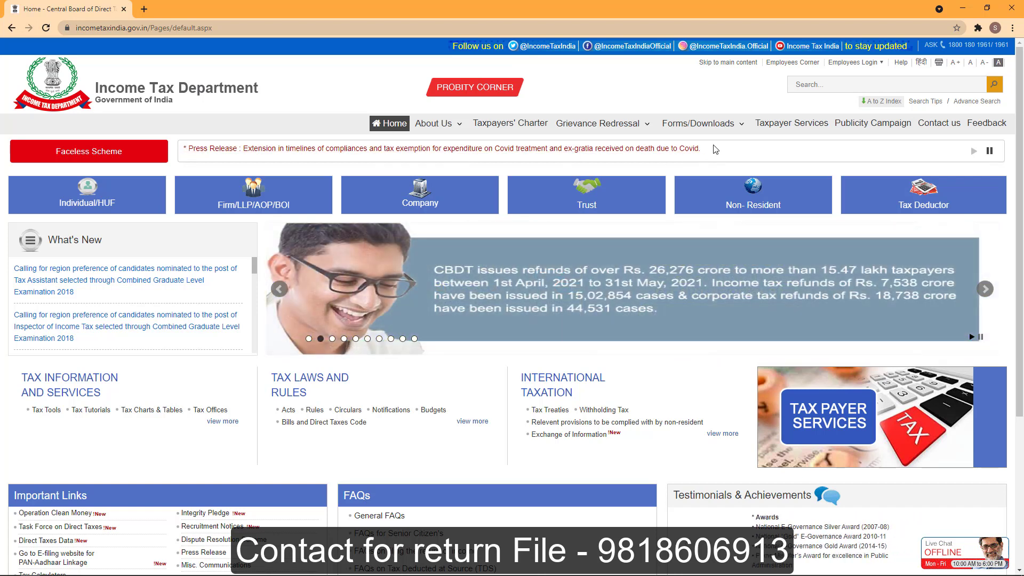
{"action": "mouse_move", "coordinate": [720, 124]}
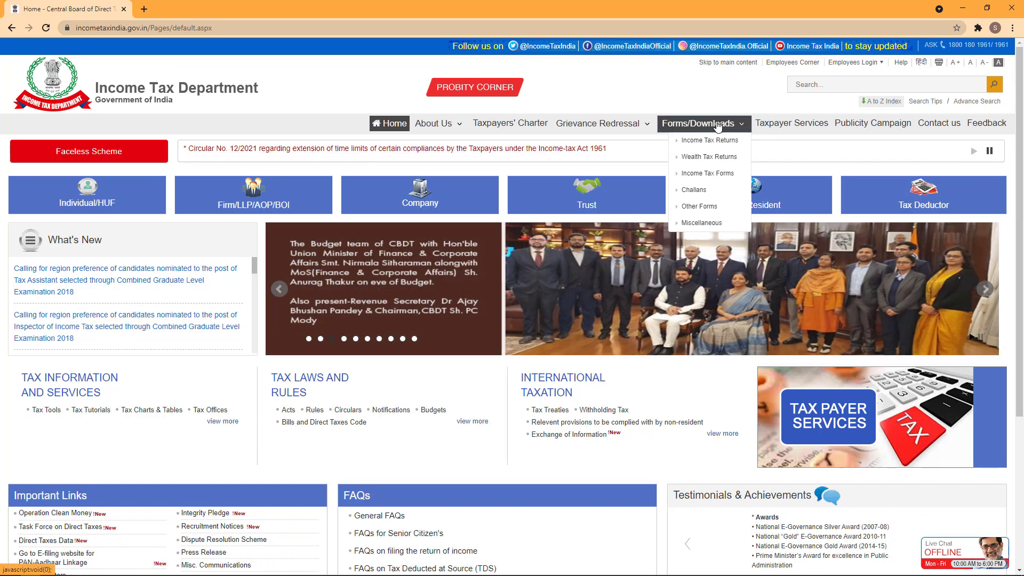
{"action": "left_click", "coordinate": [716, 142]}
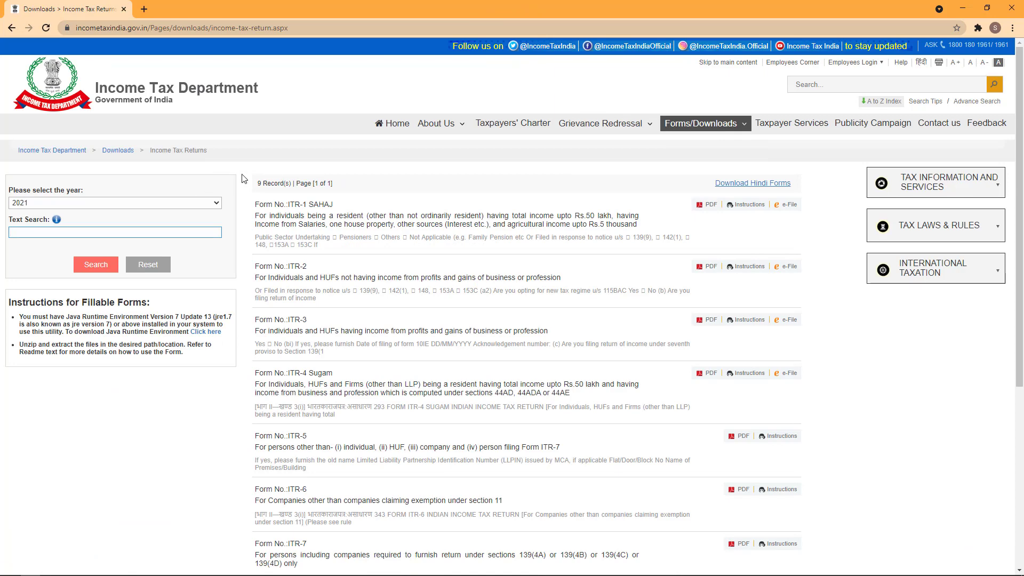
{"action": "scroll", "coordinate": [437, 208], "scroll_direction": "down", "scroll_amount": 1}
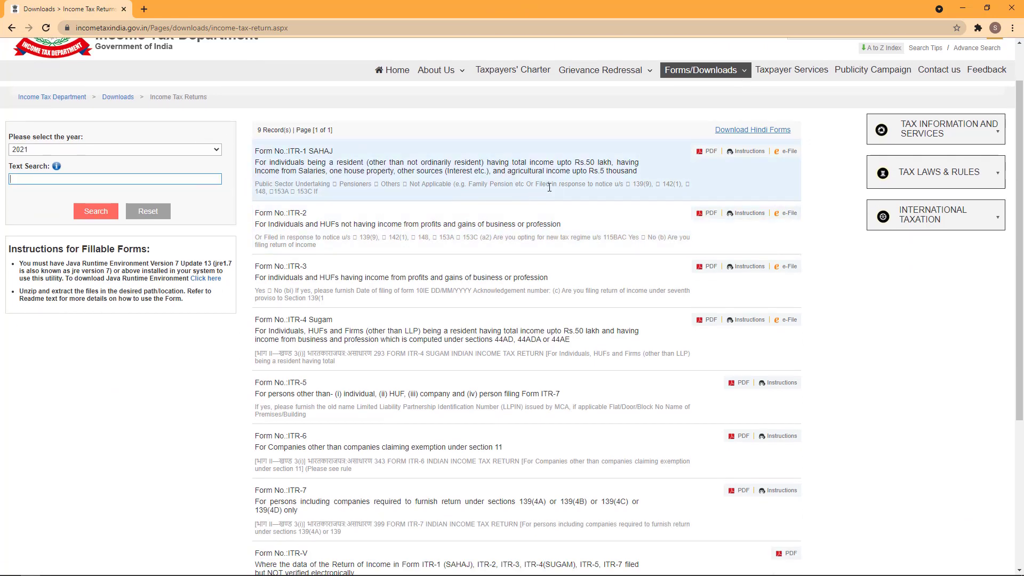
{"action": "scroll", "coordinate": [613, 192], "scroll_direction": "up", "scroll_amount": 1}
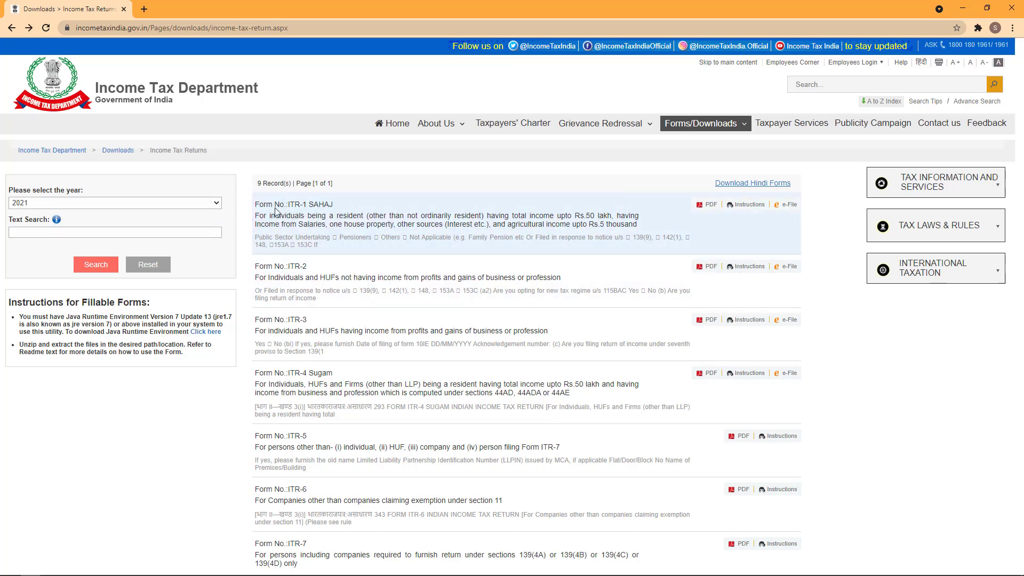
{"action": "left_click", "coordinate": [788, 211]}
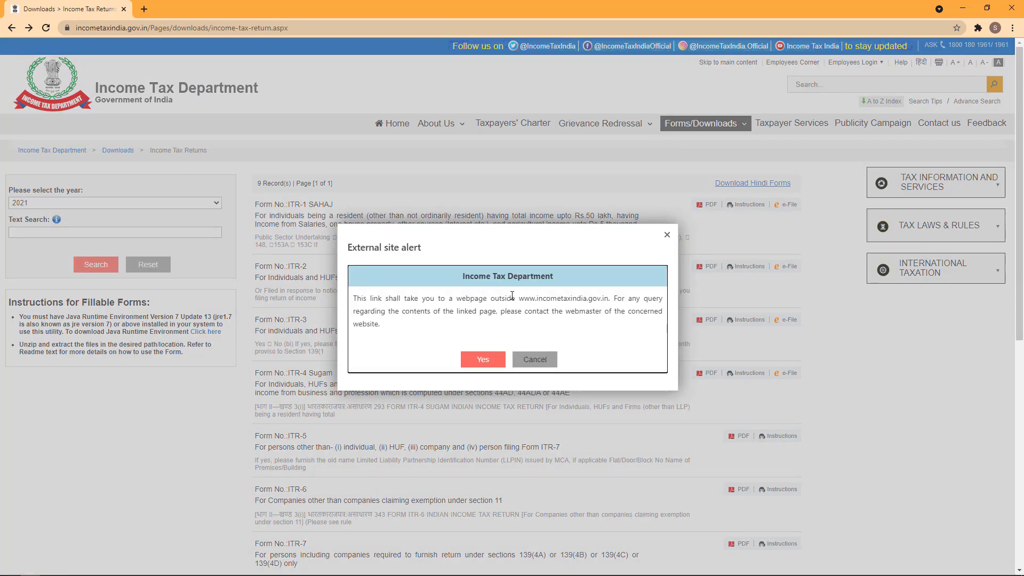
Accept the external-site alert and expand the Common Offline Utility (ITR 1 to ITR 4) section.
{"action": "left_click", "coordinate": [485, 362]}
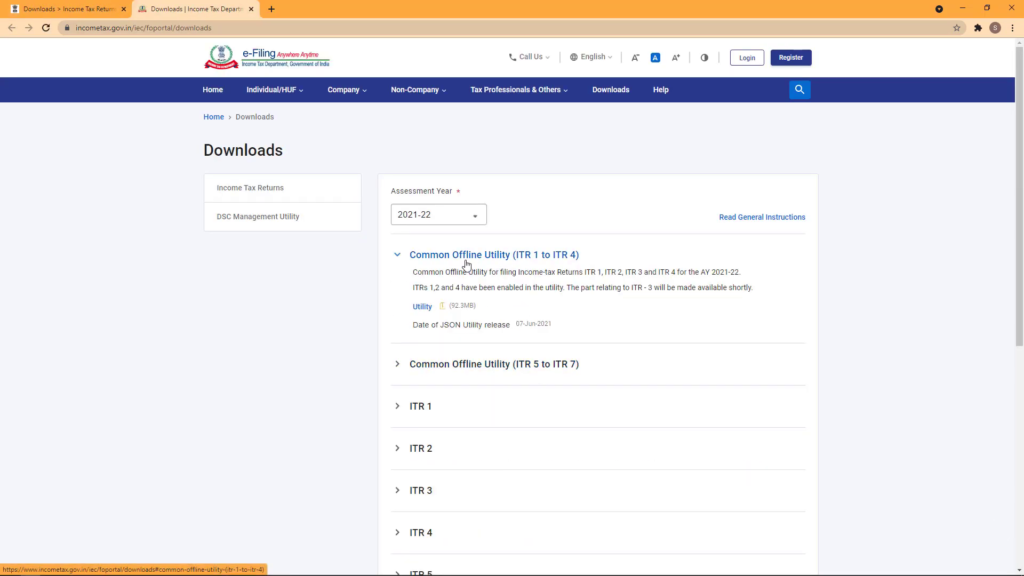
{"action": "left_click", "coordinate": [559, 259]}
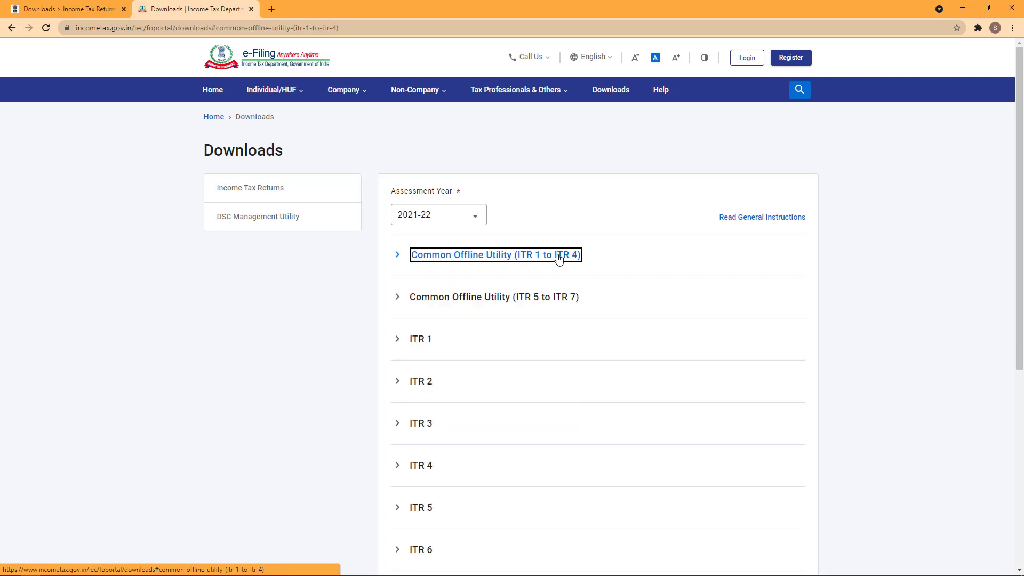
{"action": "left_click", "coordinate": [559, 259]}
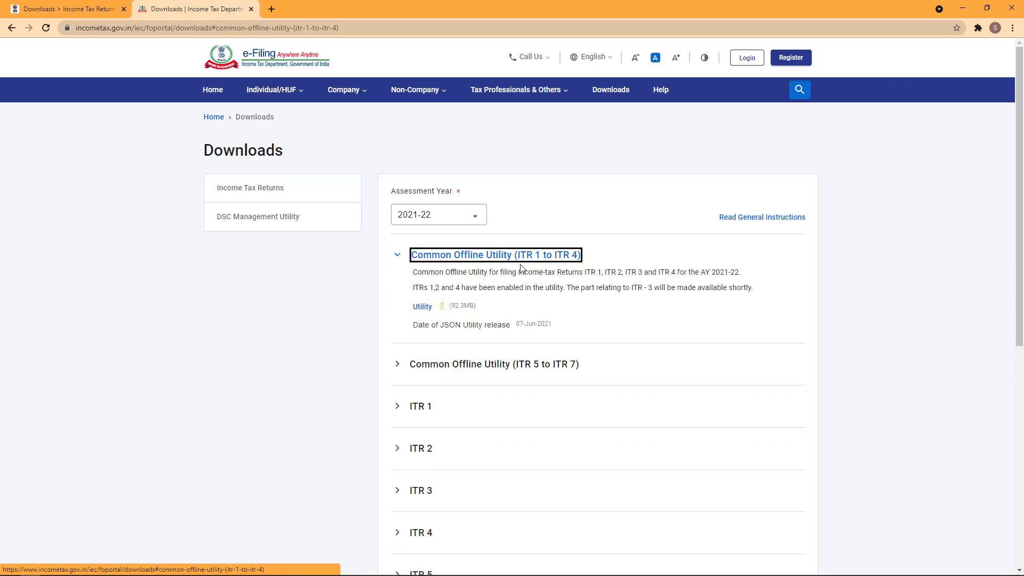
Try the Utility download, dismissing the duplicate prompt and the blocked-download options.
{"action": "left_click", "coordinate": [422, 308]}
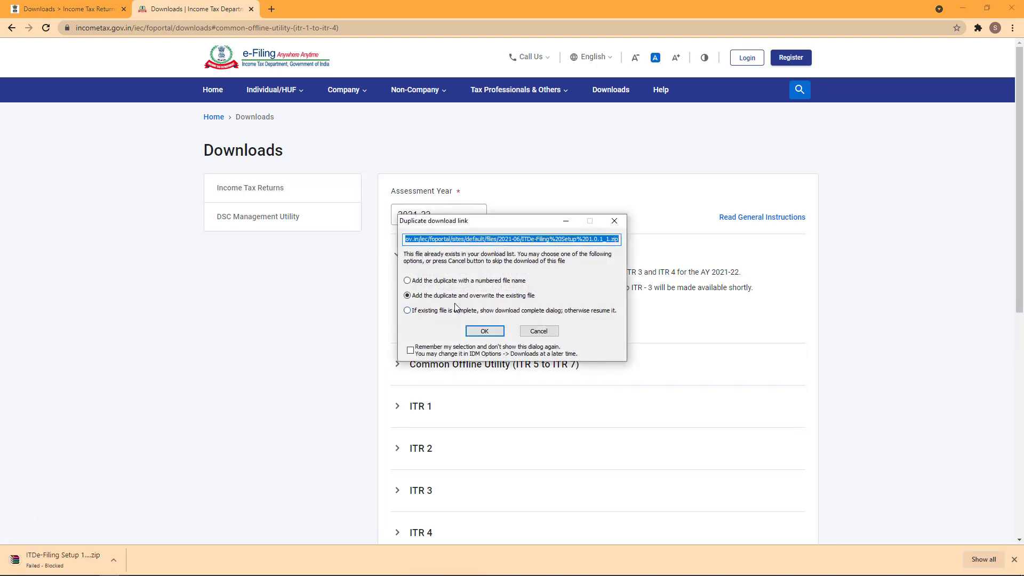
{"action": "left_click", "coordinate": [615, 220]}
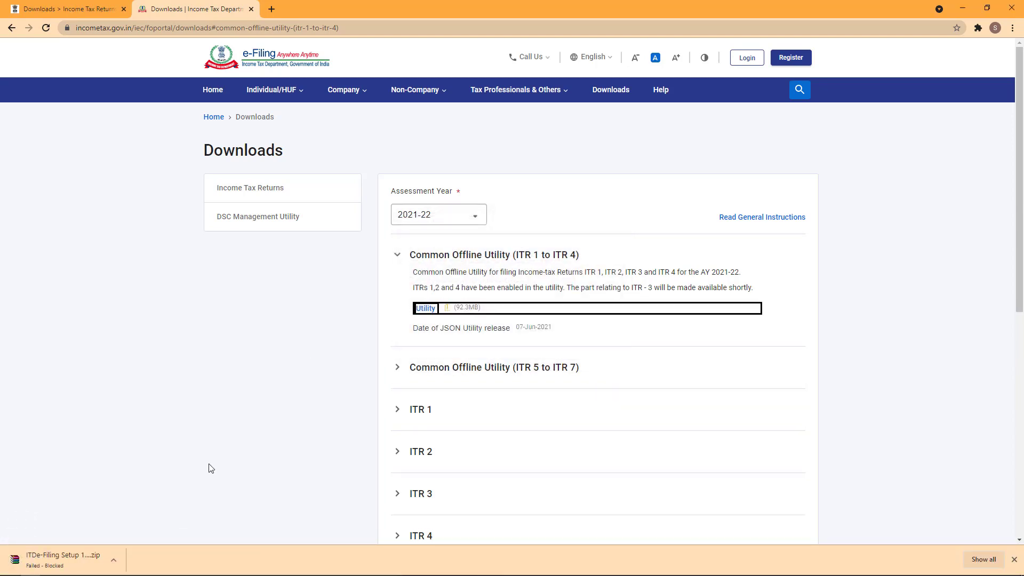
{"action": "left_click", "coordinate": [114, 561]}
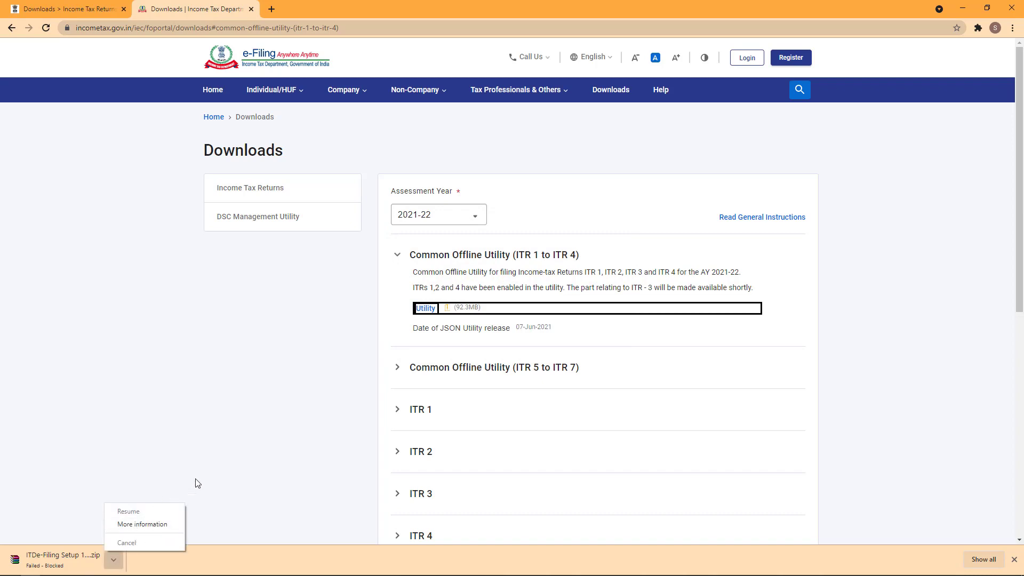
{"action": "left_click", "coordinate": [219, 469]}
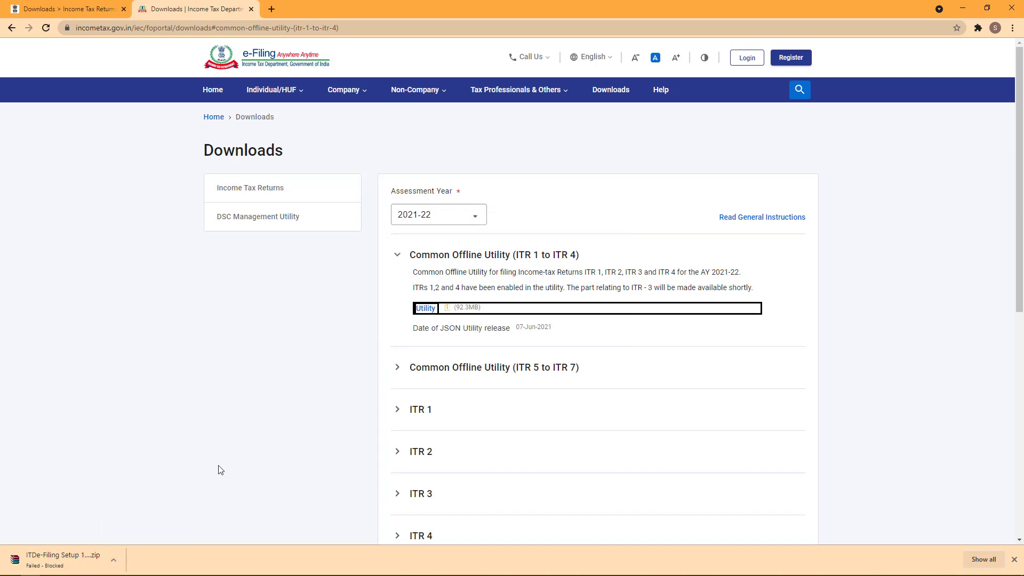
Download the utility to the Desktop as a numbered duplicate file name.
{"action": "left_click", "coordinate": [426, 309]}
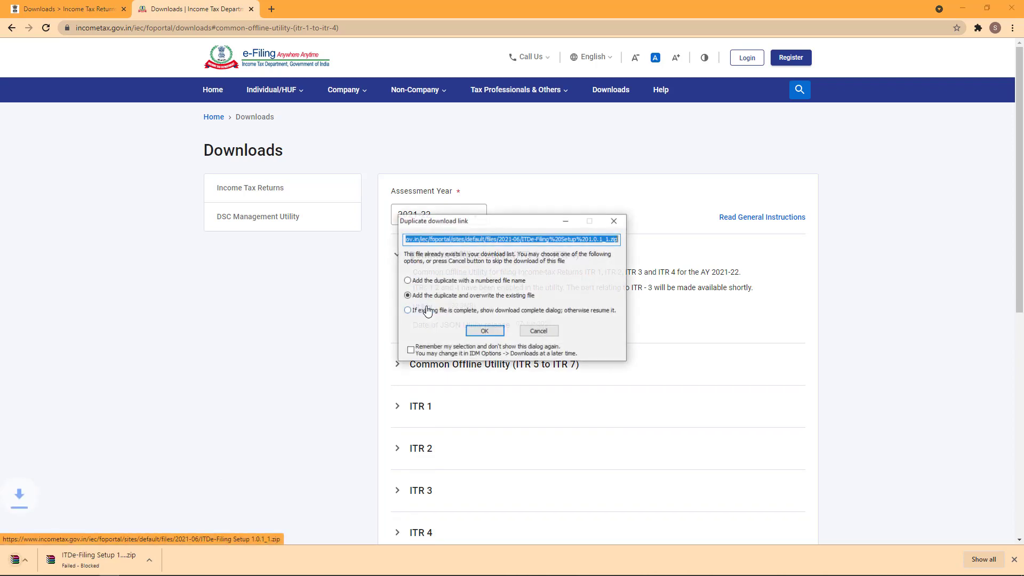
{"action": "left_click", "coordinate": [484, 331]}
{"action": "left_click", "coordinate": [598, 276]}
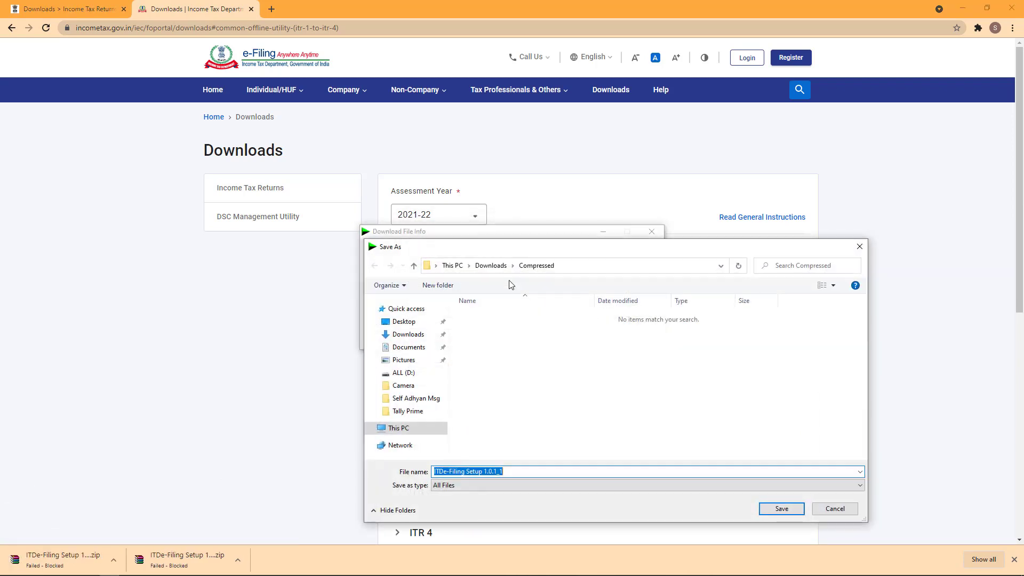
{"action": "left_click", "coordinate": [404, 322]}
{"action": "left_click", "coordinate": [782, 509]}
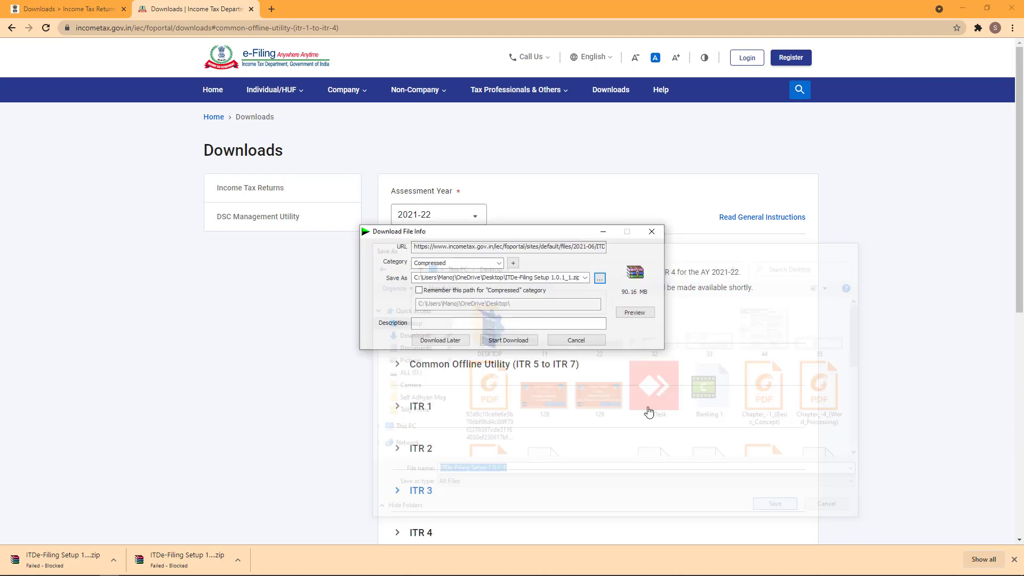
{"action": "left_click", "coordinate": [522, 340]}
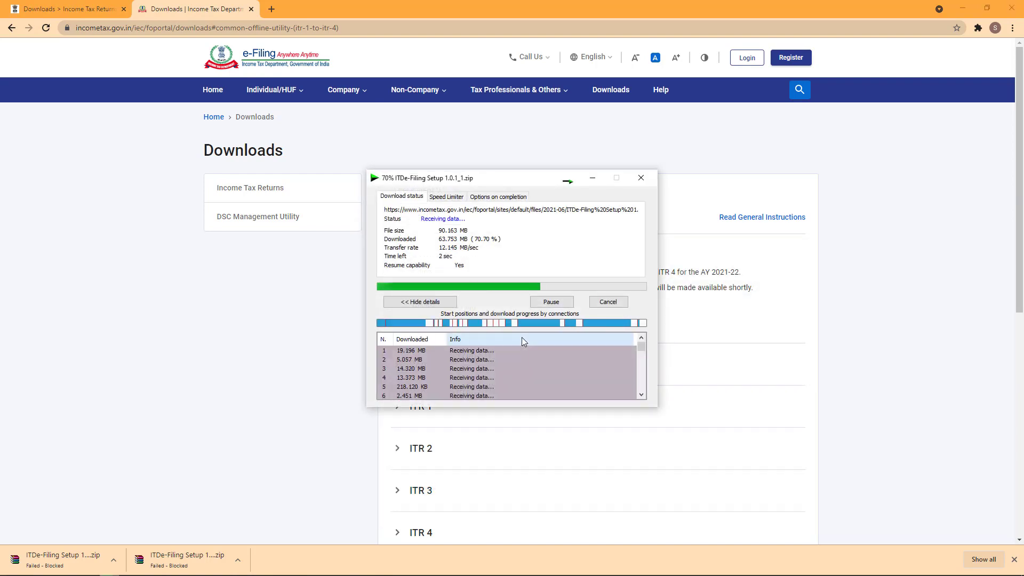
Show the desktop and refresh it so the downloaded zip appears.
{"action": "key", "text": "super+d"}
{"action": "right_click", "coordinate": [226, 216]}
{"action": "left_click", "coordinate": [243, 247]}
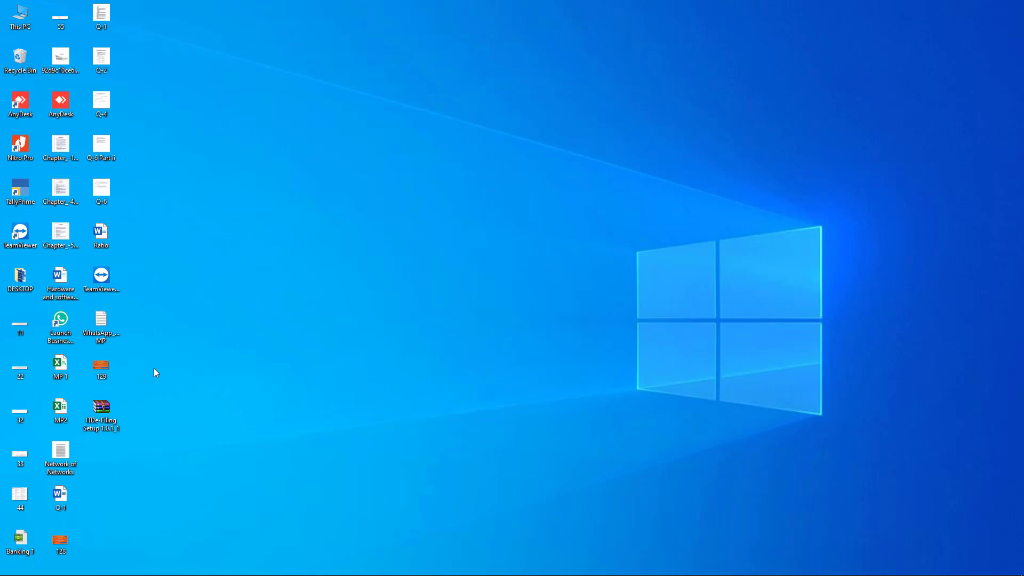
Extract the ITDe-Filing Setup 1.0.1_1 zip into a new folder and launch ITDe-Filing Setup 1.0.1.
{"action": "right_click", "coordinate": [107, 412]}
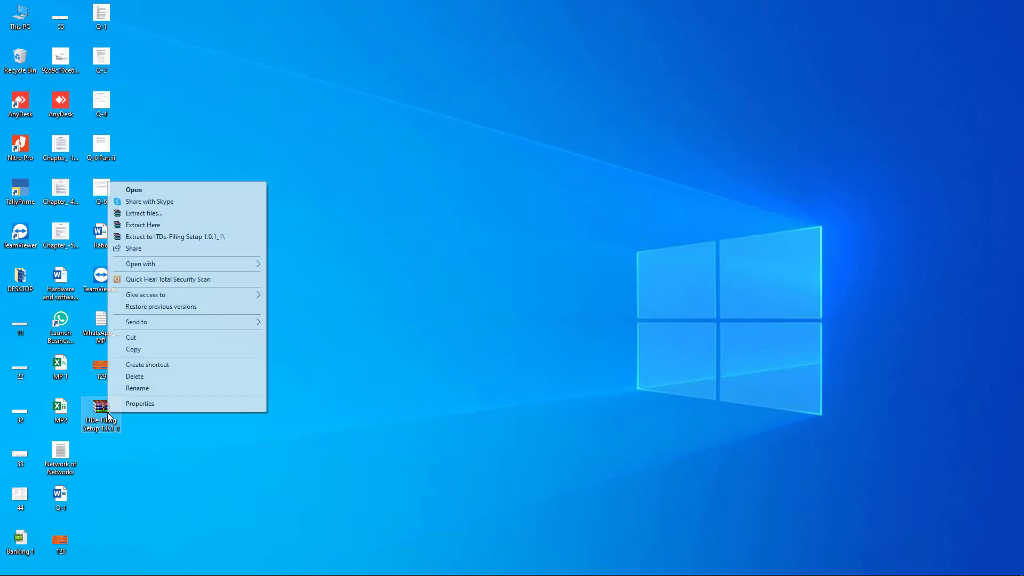
{"action": "left_click", "coordinate": [148, 214]}
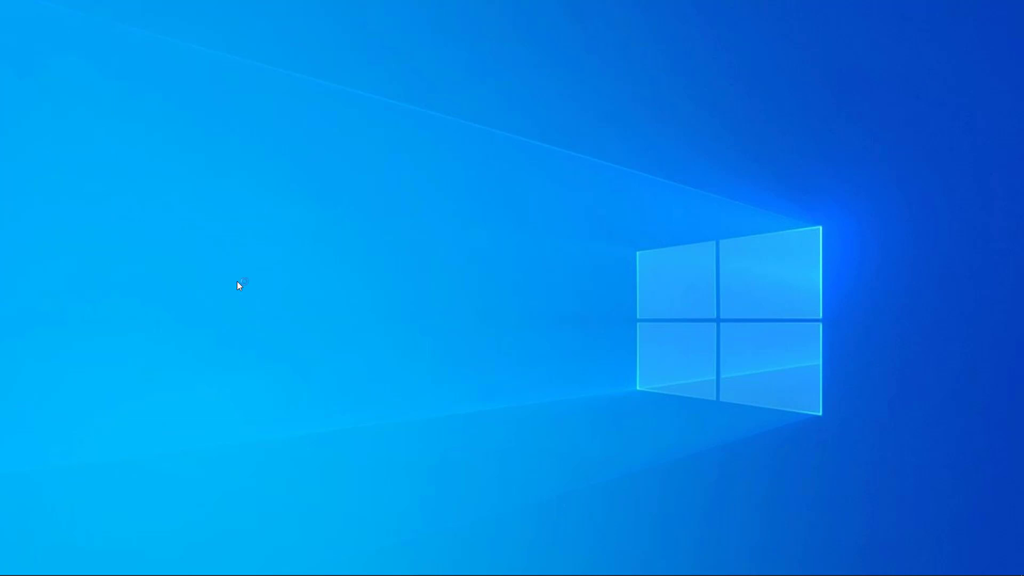
{"action": "left_click", "coordinate": [546, 405]}
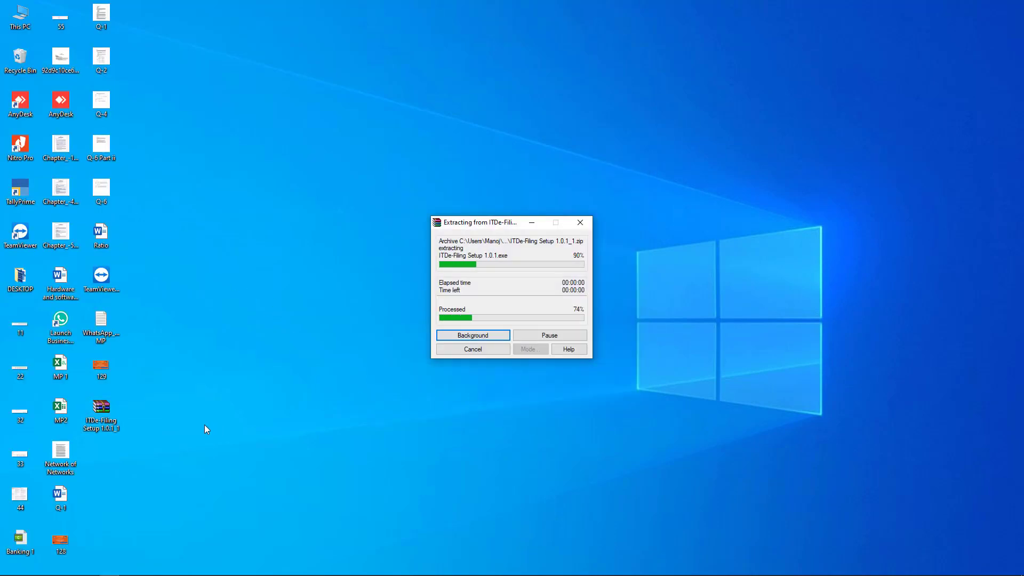
{"action": "double_click", "coordinate": [104, 457]}
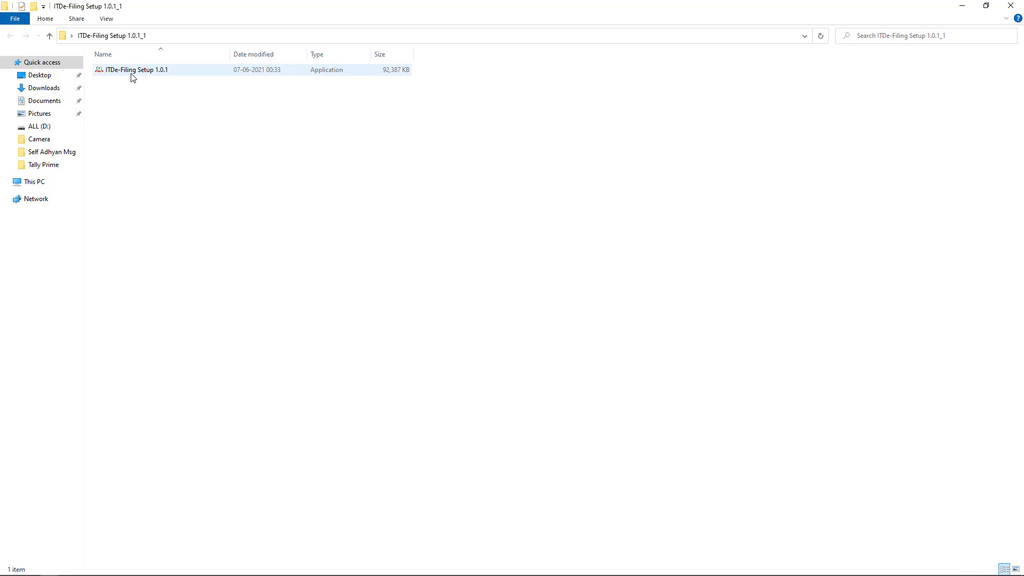
{"action": "double_click", "coordinate": [133, 78]}
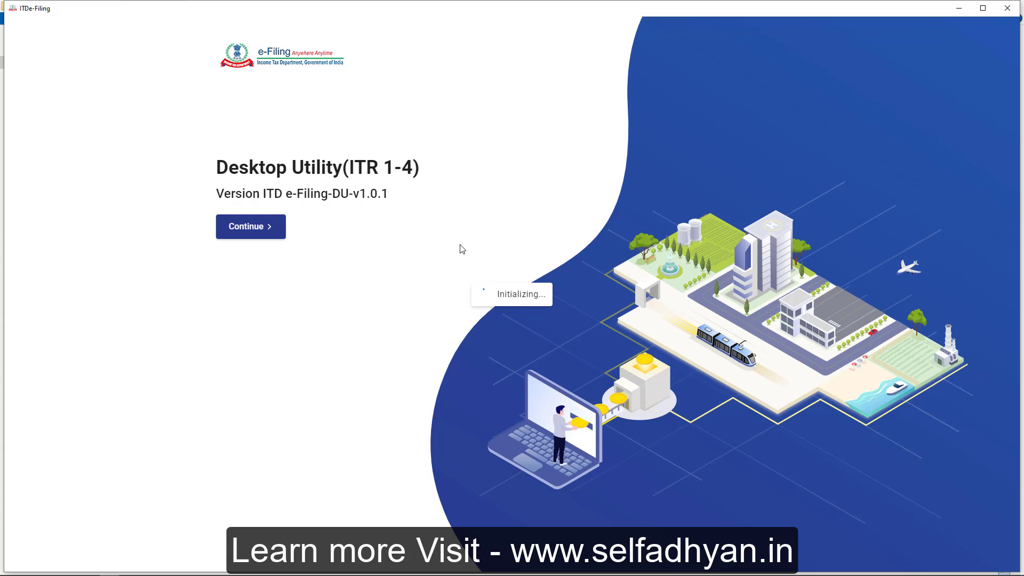
Continue past the utility's start screen, choose File Returns for A.Y. 2021-22, then return to Chrome.
{"action": "left_click", "coordinate": [265, 235]}
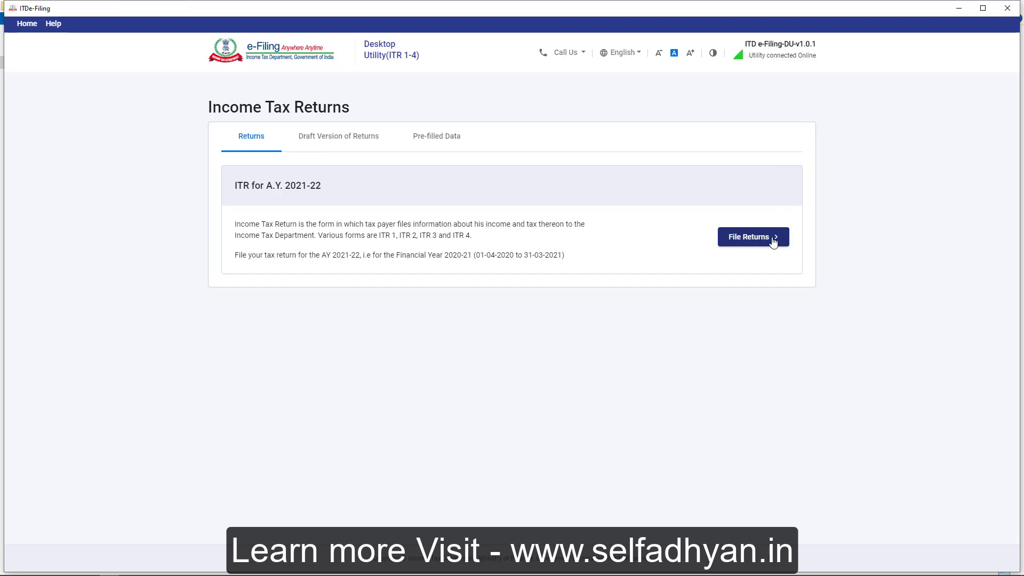
{"action": "left_click", "coordinate": [745, 239]}
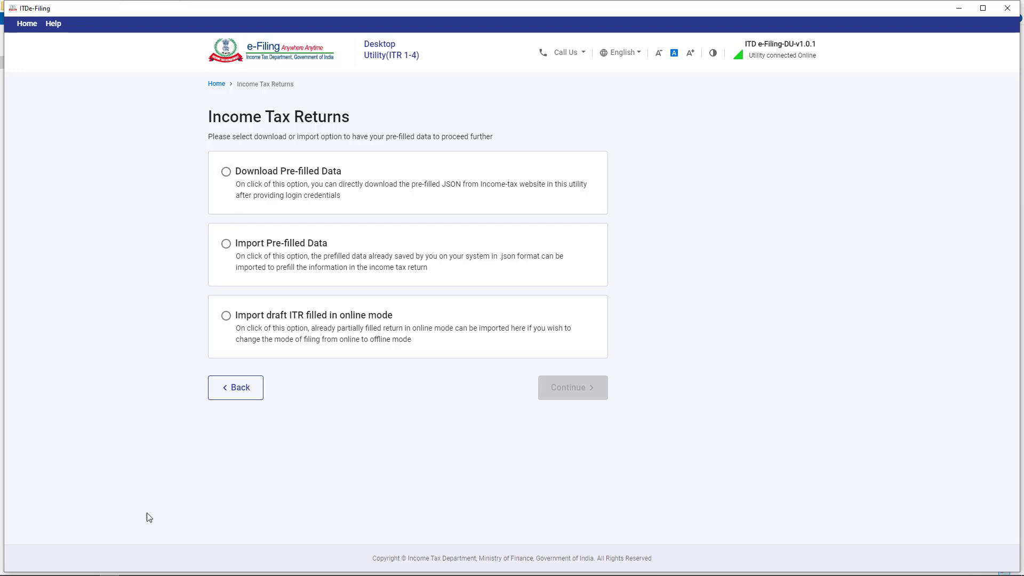
{"action": "mouse_move", "coordinate": [79, 573]}
{"action": "left_click", "coordinate": [37, 569]}
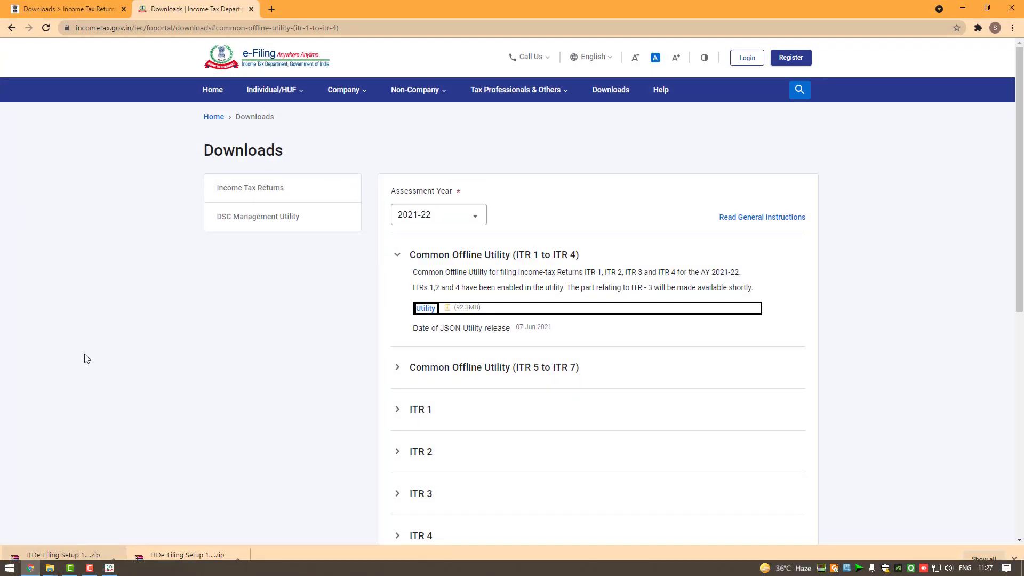
Log in to the e-Filing portal with the PAN user ID and saved password, overriding the dual-login warning.
{"action": "left_click", "coordinate": [747, 58]}
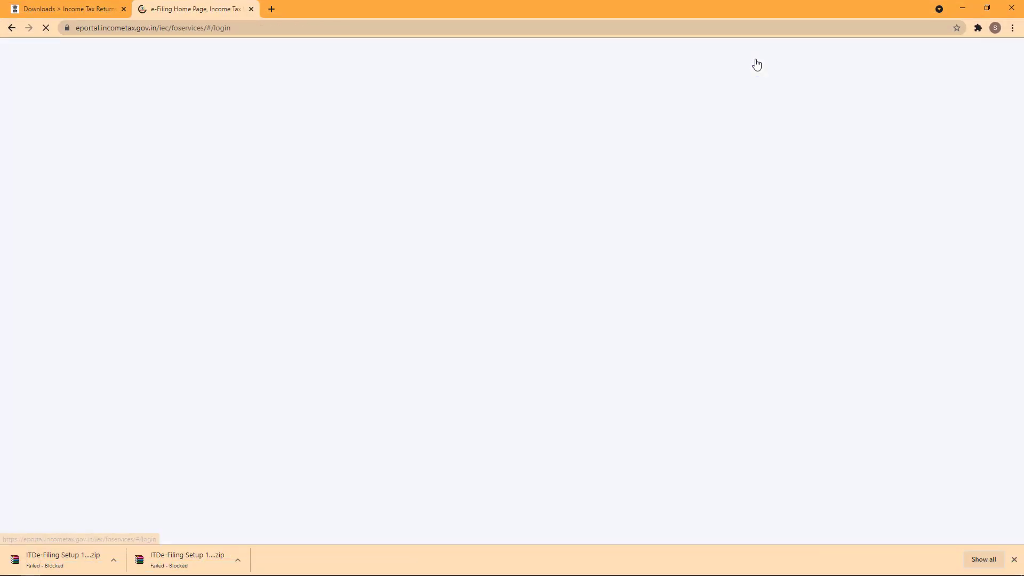
{"action": "left_click", "coordinate": [278, 237]}
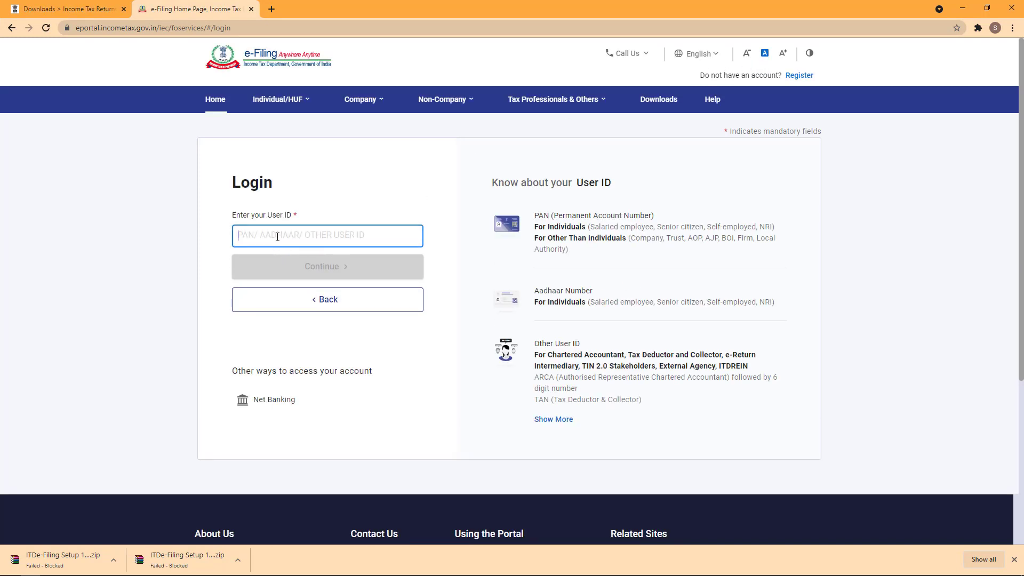
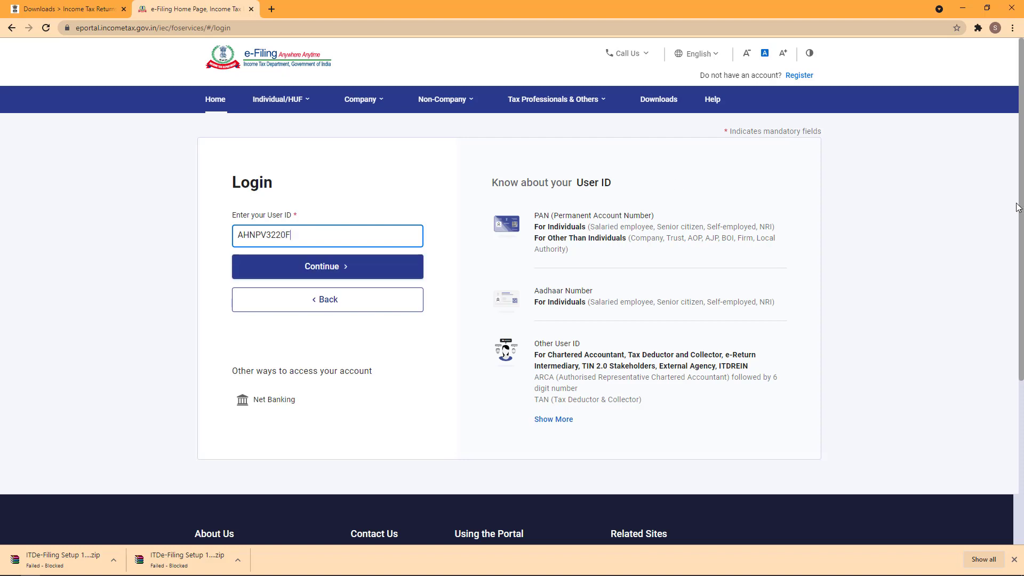
{"action": "left_click", "coordinate": [340, 267]}
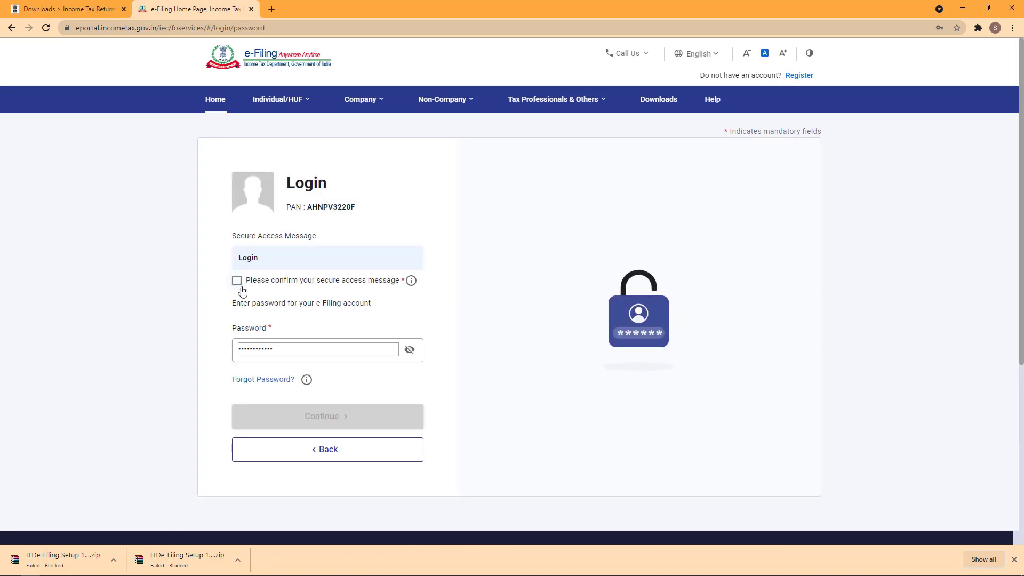
{"action": "left_click", "coordinate": [237, 285]}
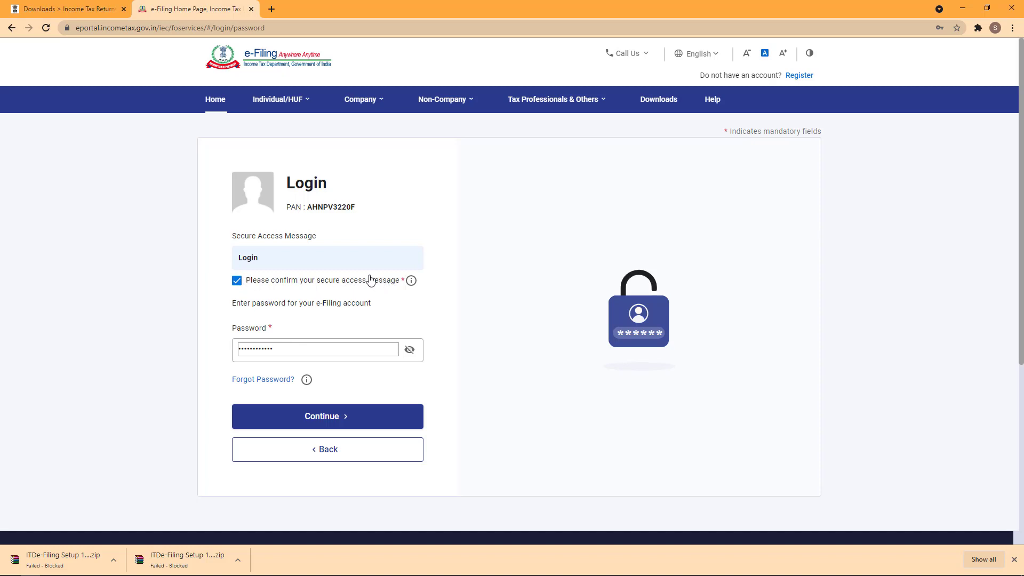
{"action": "left_click", "coordinate": [331, 420]}
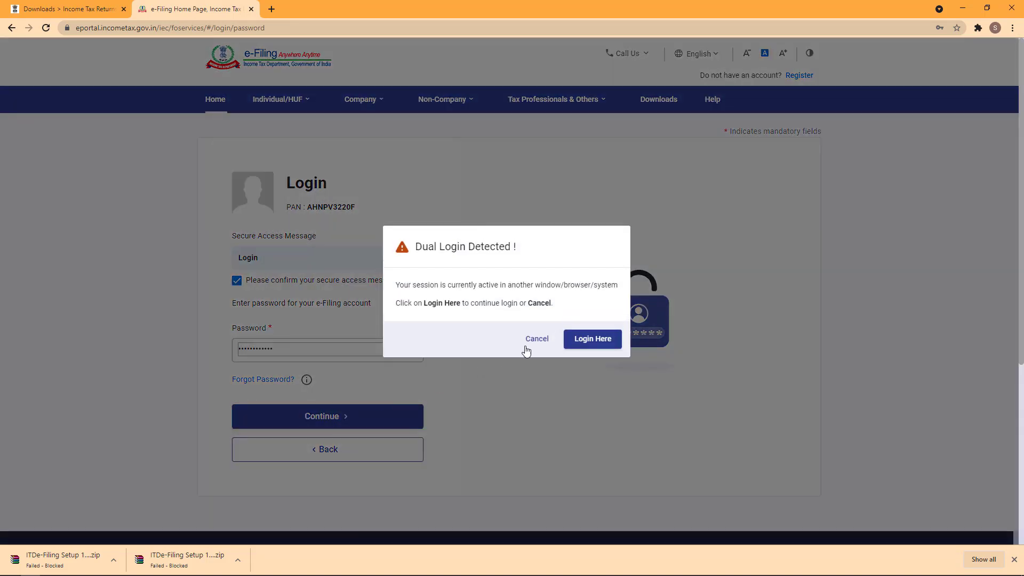
{"action": "left_click", "coordinate": [582, 342]}
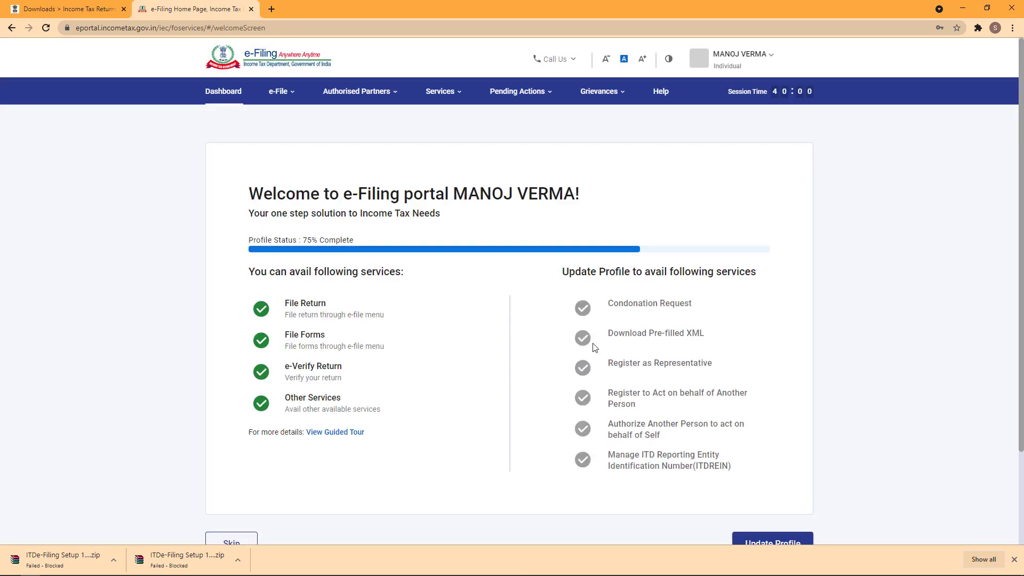
Open File Income Tax Return and select assessment year 2021-22.
{"action": "scroll", "coordinate": [625, 195], "scroll_direction": "down", "scroll_amount": 1}
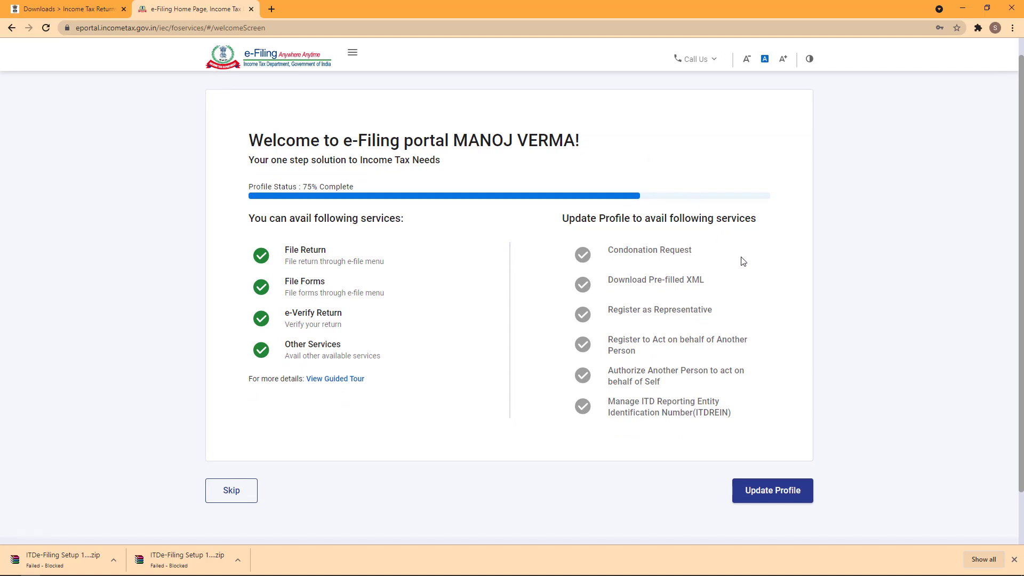
{"action": "scroll", "coordinate": [755, 246], "scroll_direction": "up", "scroll_amount": 1}
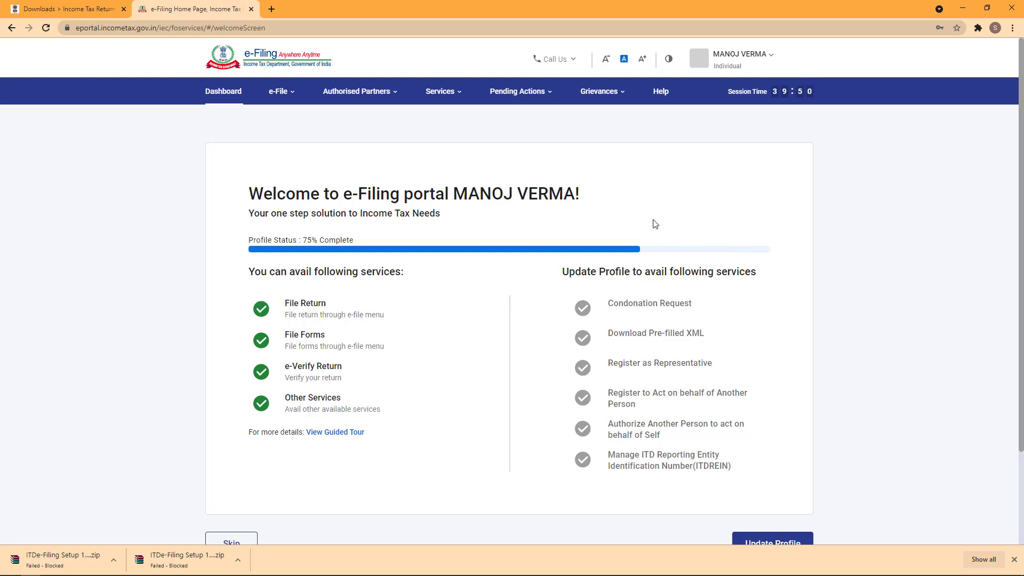
{"action": "mouse_move", "coordinate": [287, 94]}
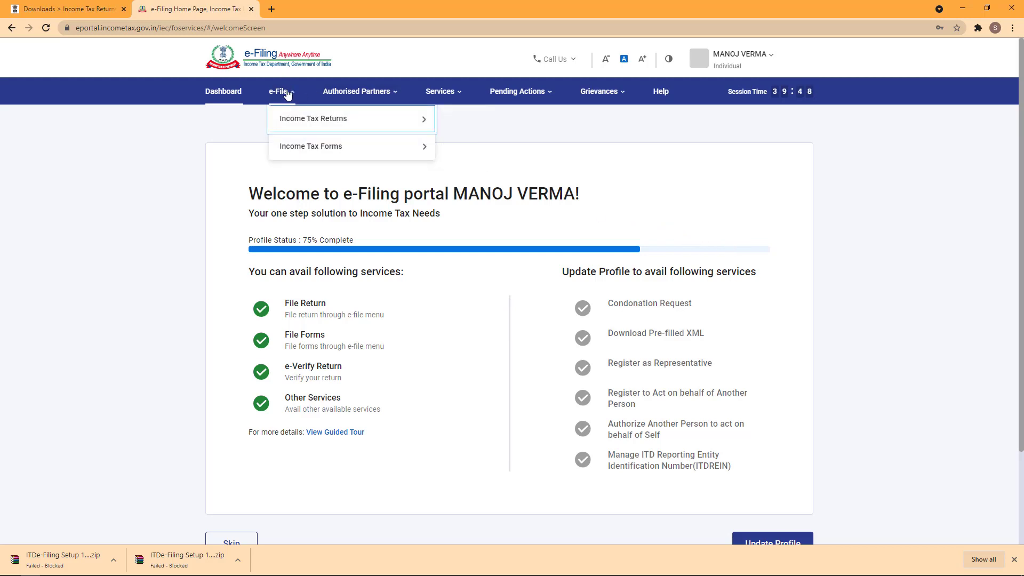
{"action": "mouse_move", "coordinate": [301, 120]}
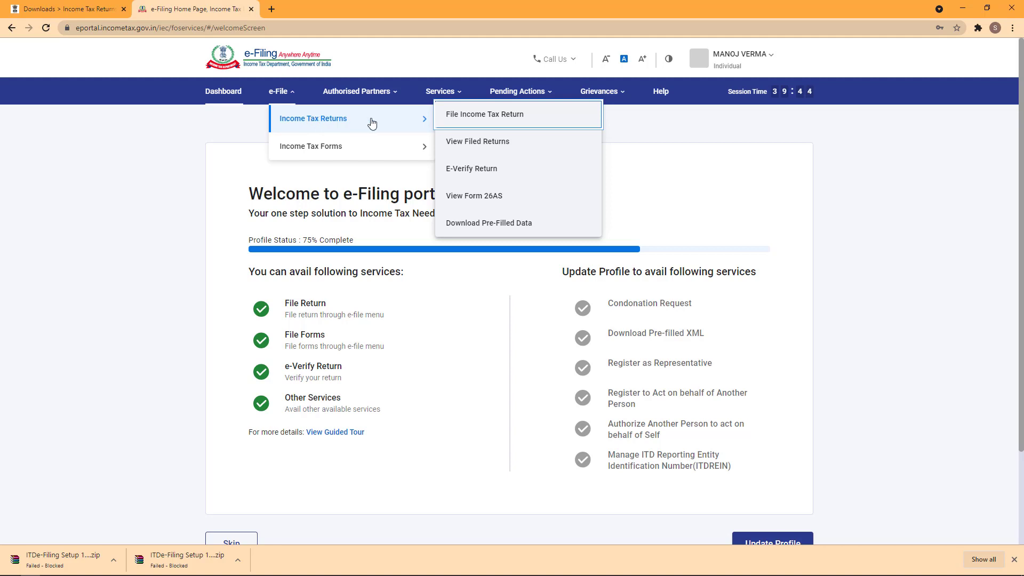
{"action": "left_click", "coordinate": [505, 121]}
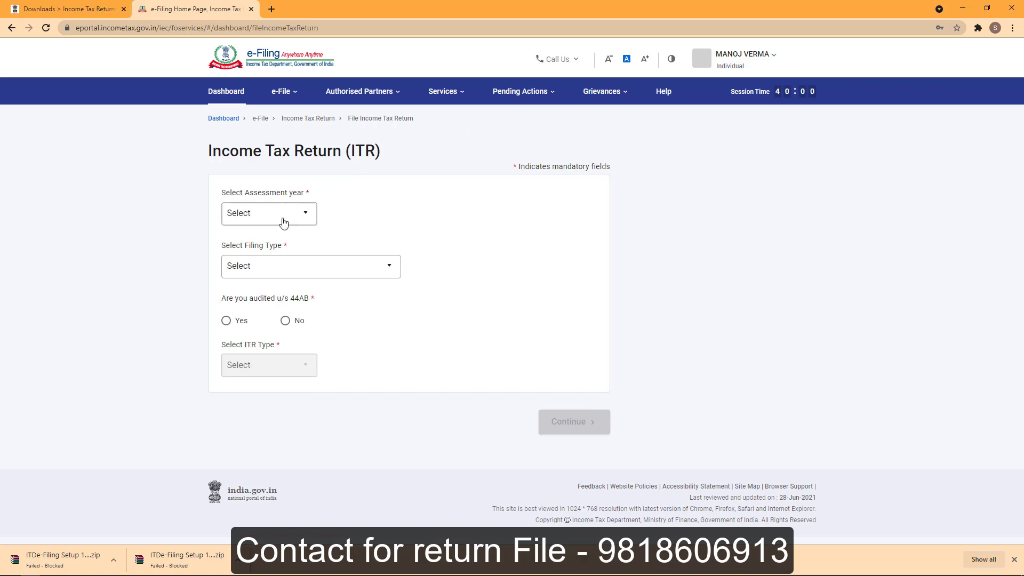
{"action": "left_click", "coordinate": [283, 223]}
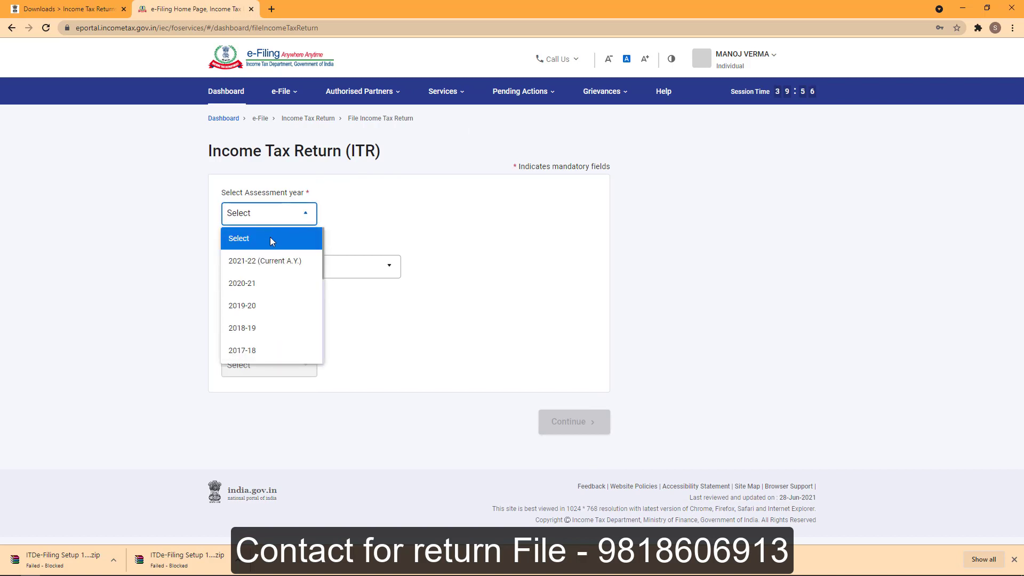
{"action": "left_click", "coordinate": [260, 266]}
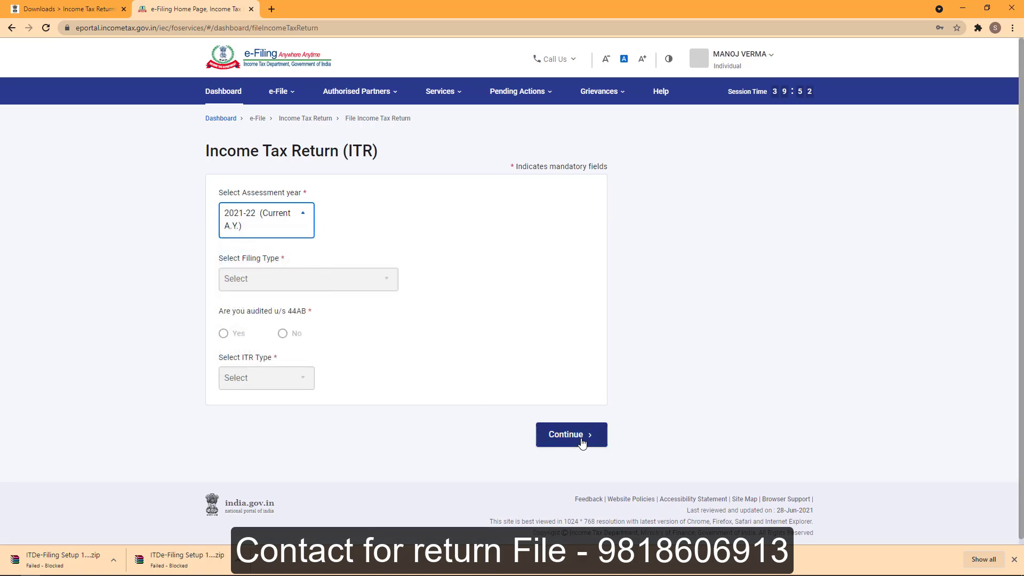
{"action": "left_click", "coordinate": [582, 443]}
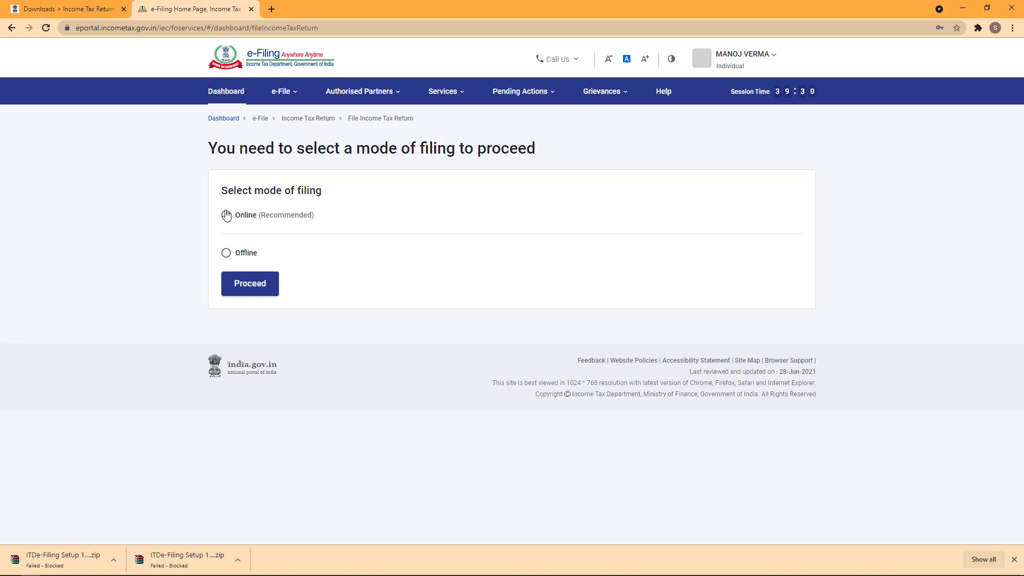
Choose Offline mode, ITR-1 and 139(1) - Original Return, then proceed.
{"action": "left_click", "coordinate": [227, 253]}
{"action": "left_click", "coordinate": [257, 300]}
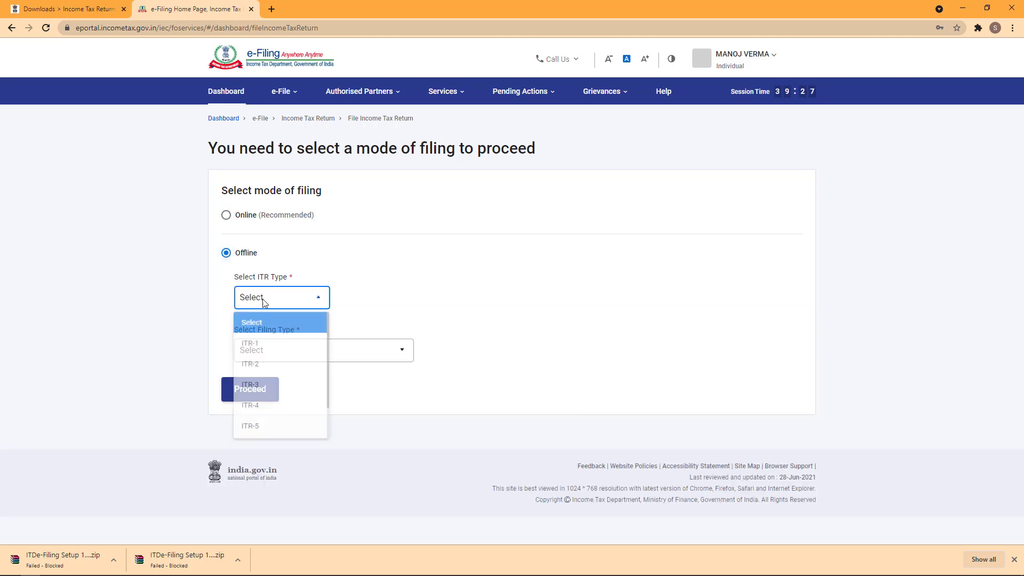
{"action": "left_click", "coordinate": [274, 345]}
{"action": "left_click", "coordinate": [275, 350]}
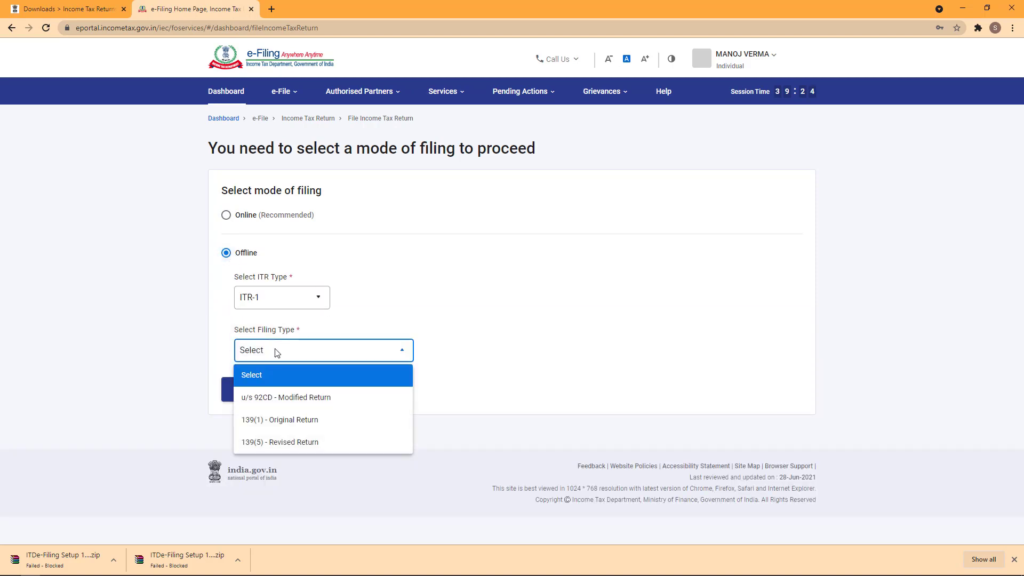
{"action": "left_click", "coordinate": [299, 419]}
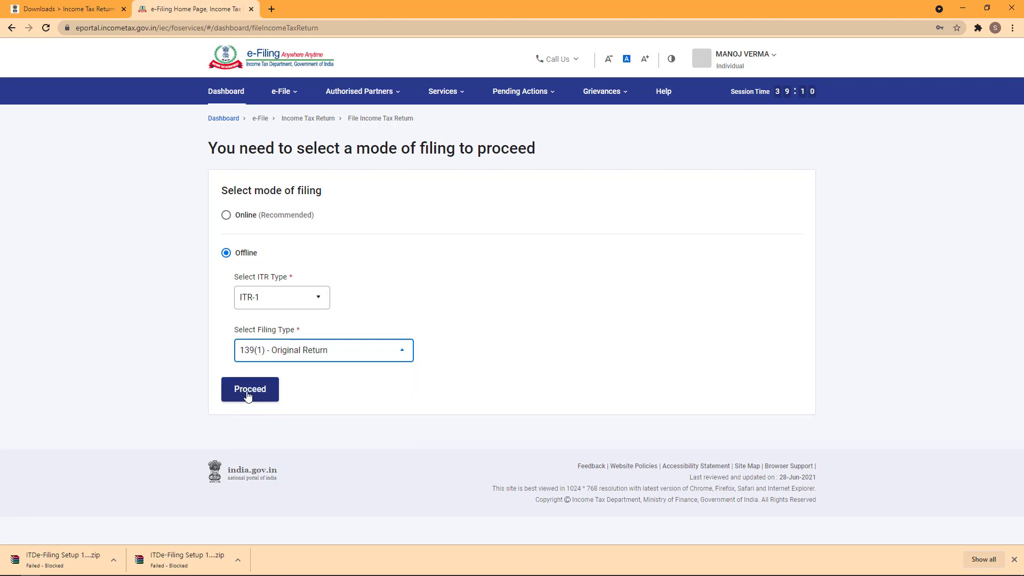
{"action": "left_click", "coordinate": [247, 395]}
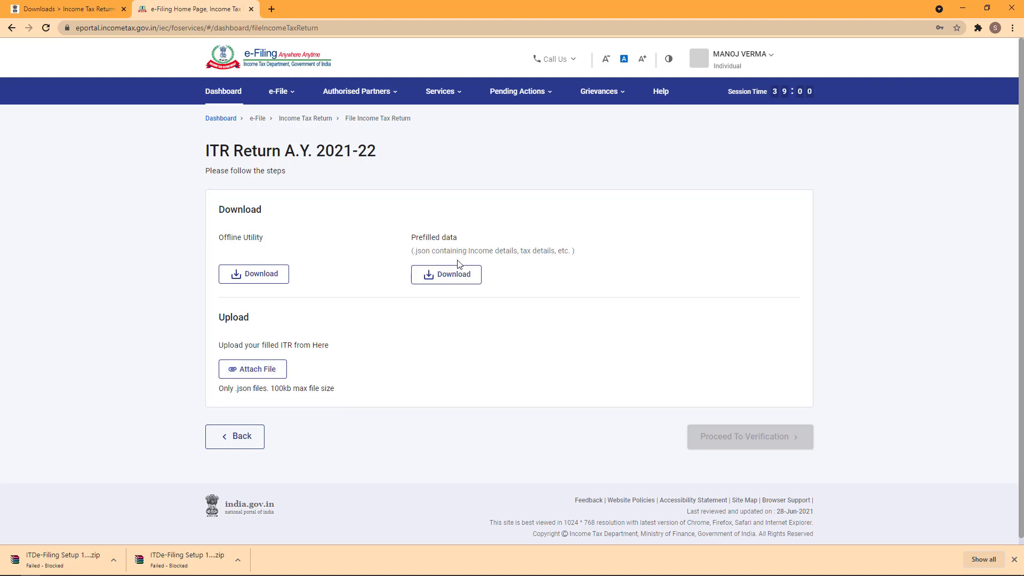
Download the prefilled data JSON and paste it onto the desktop.
{"action": "left_click", "coordinate": [451, 274]}
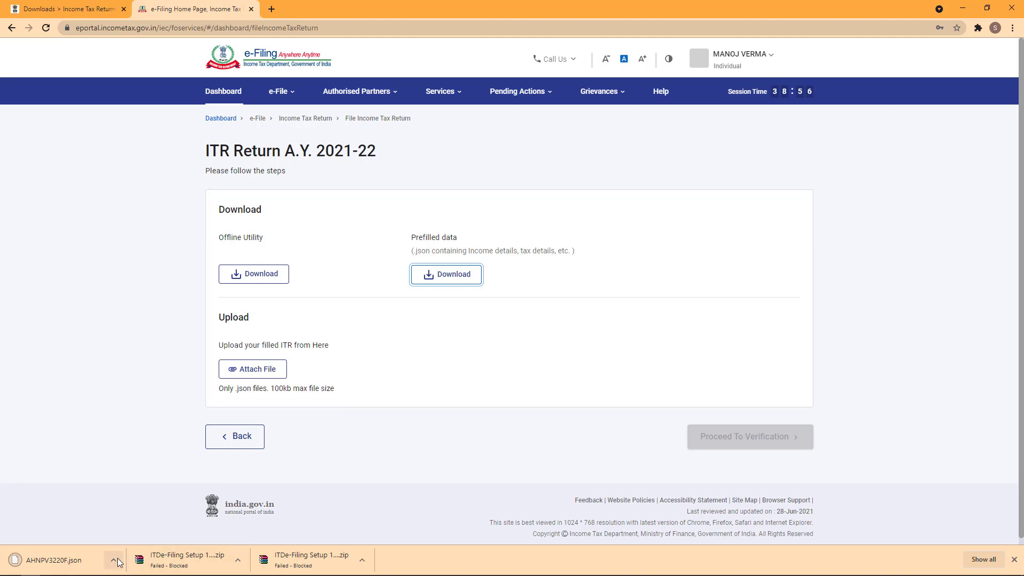
{"action": "left_click", "coordinate": [114, 559]}
{"action": "left_click", "coordinate": [145, 525]}
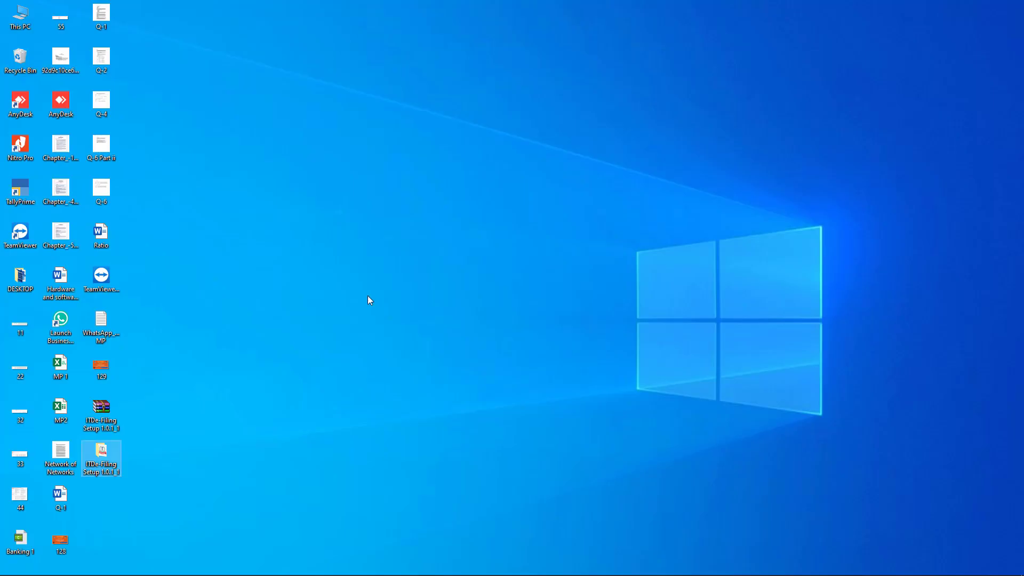
{"action": "key", "text": "ctrl+v"}
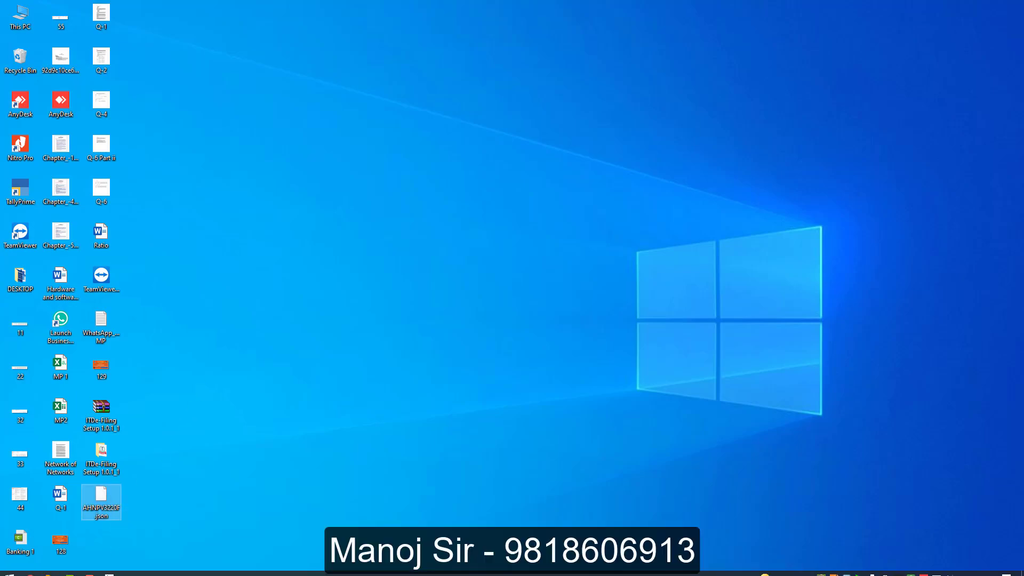
In the utility, import pre-filled data for the taxpayer's PAN and A.Y. 2021-22, discarding saved details.
{"action": "left_click", "coordinate": [110, 569]}
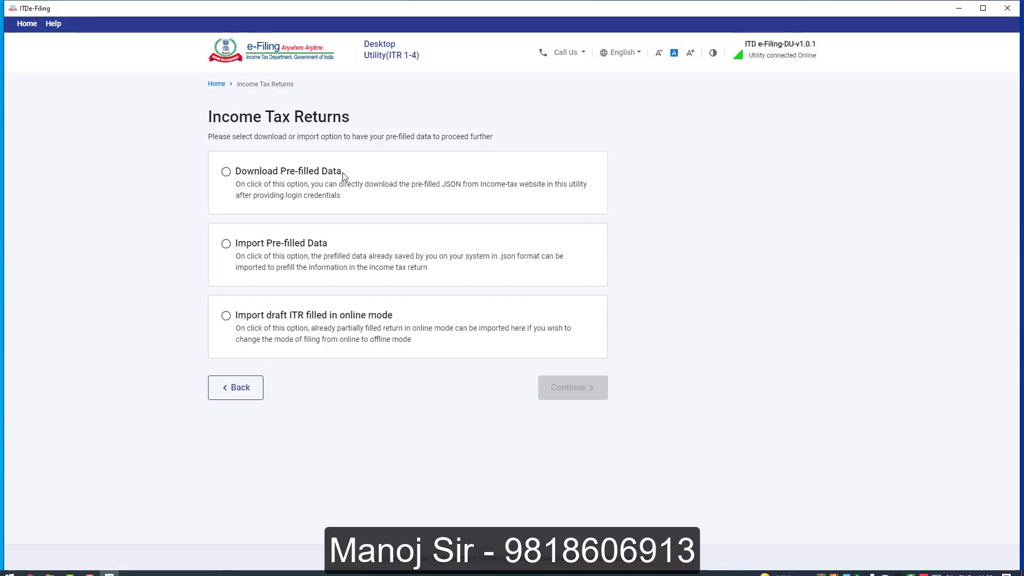
{"action": "left_click", "coordinate": [226, 245]}
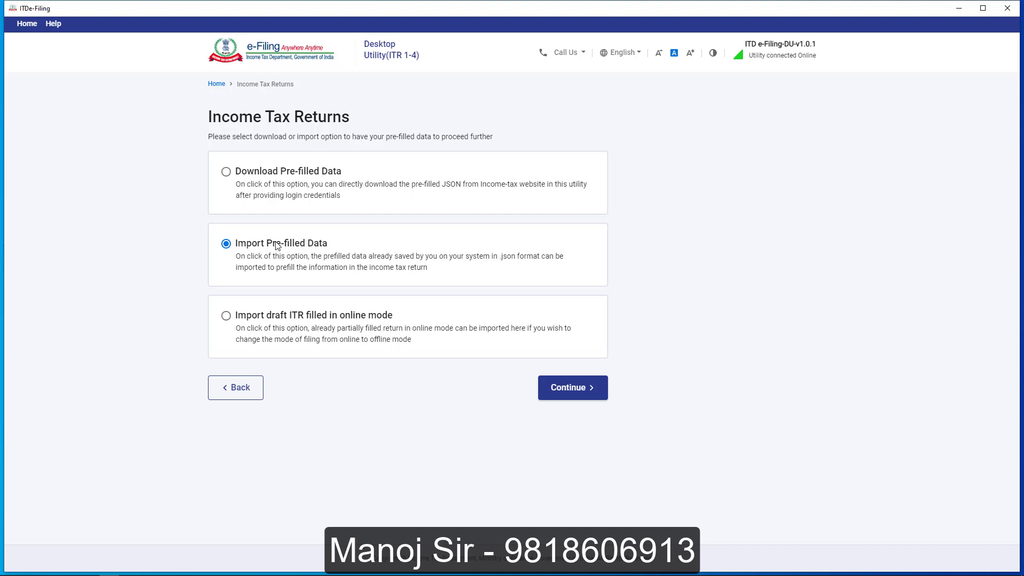
{"action": "left_click", "coordinate": [569, 389]}
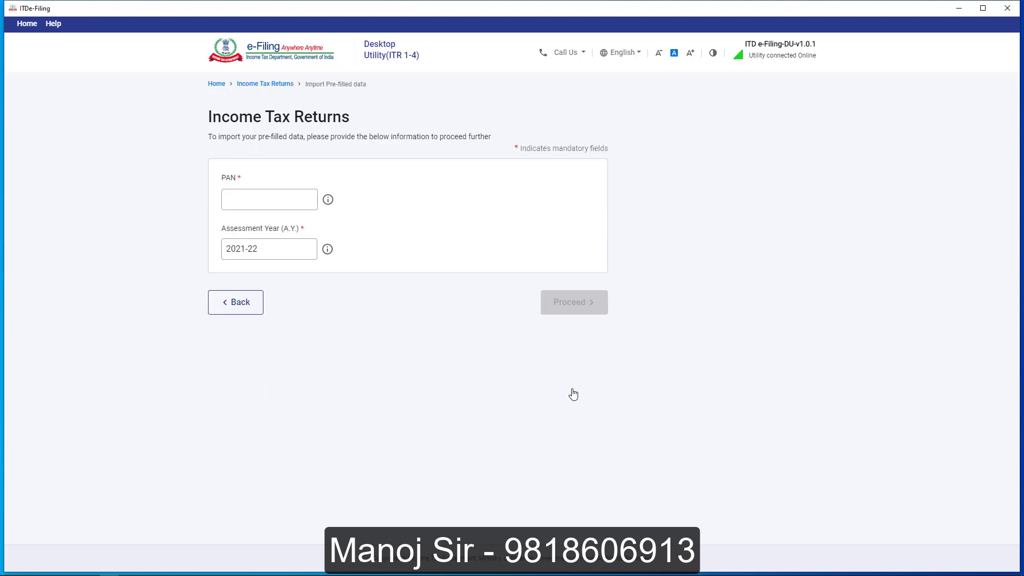
{"action": "left_click", "coordinate": [250, 201]}
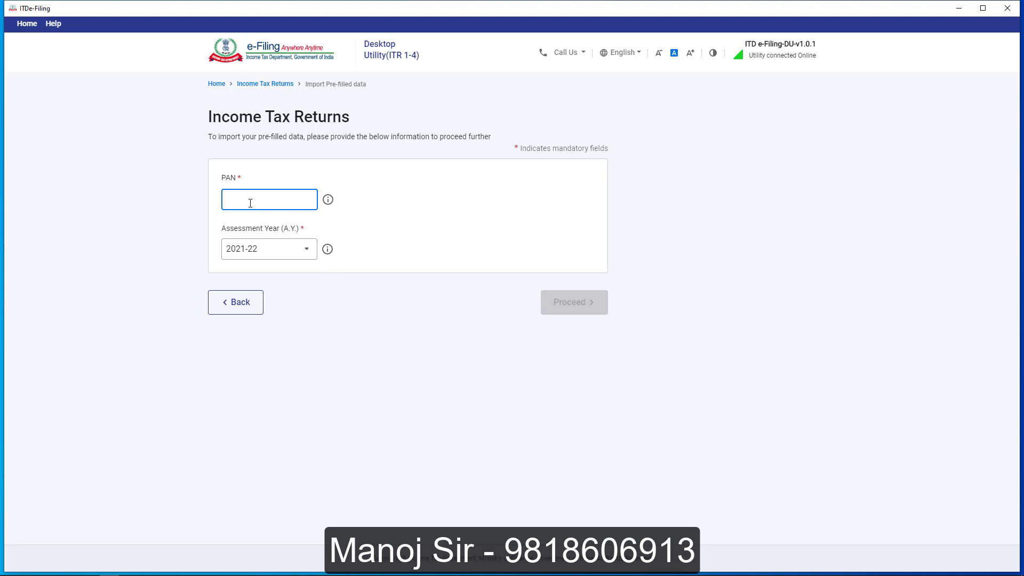
{"action": "left_click", "coordinate": [264, 248]}
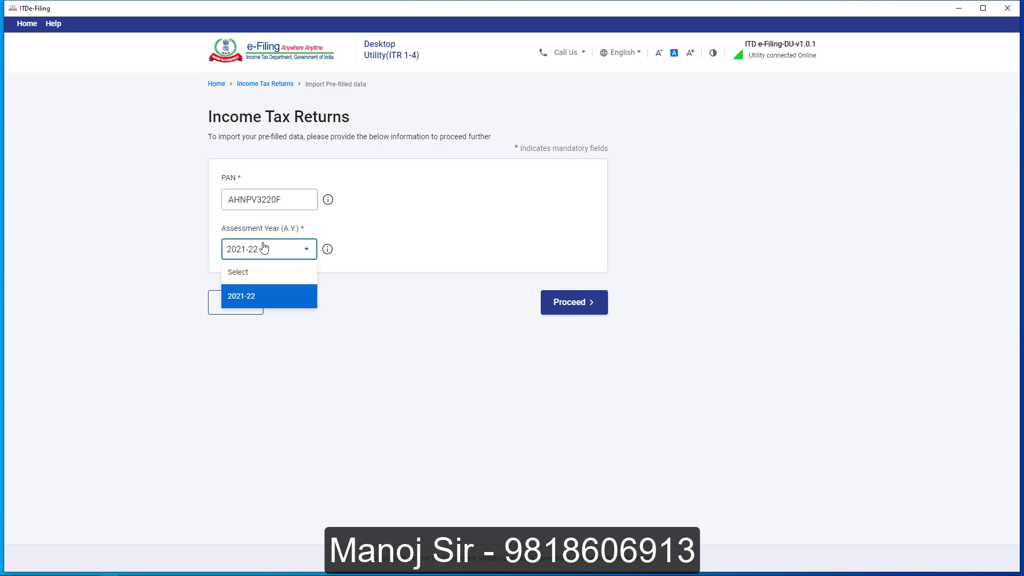
{"action": "left_click", "coordinate": [264, 248]}
{"action": "left_click", "coordinate": [599, 302]}
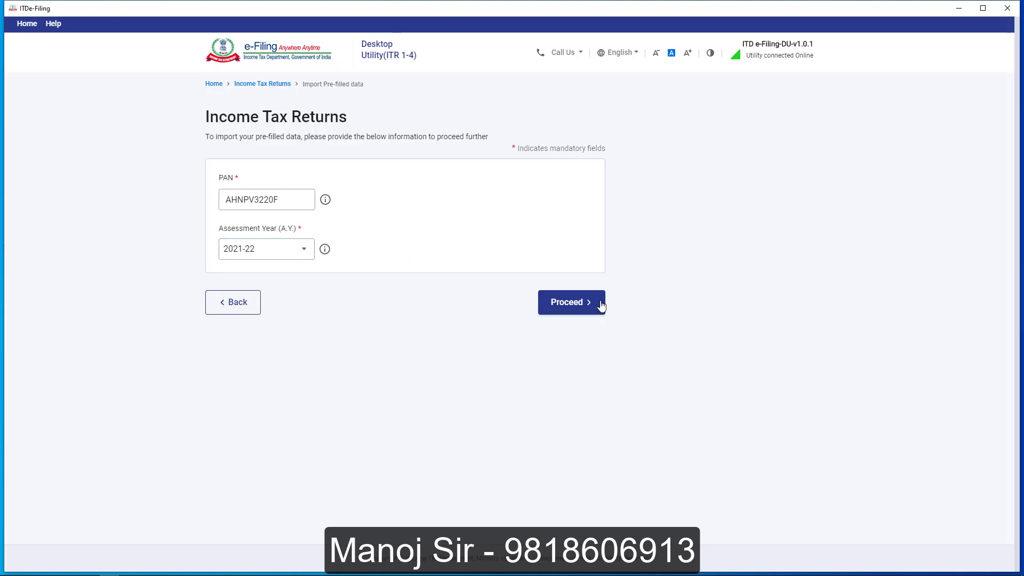
{"action": "left_click", "coordinate": [602, 348]}
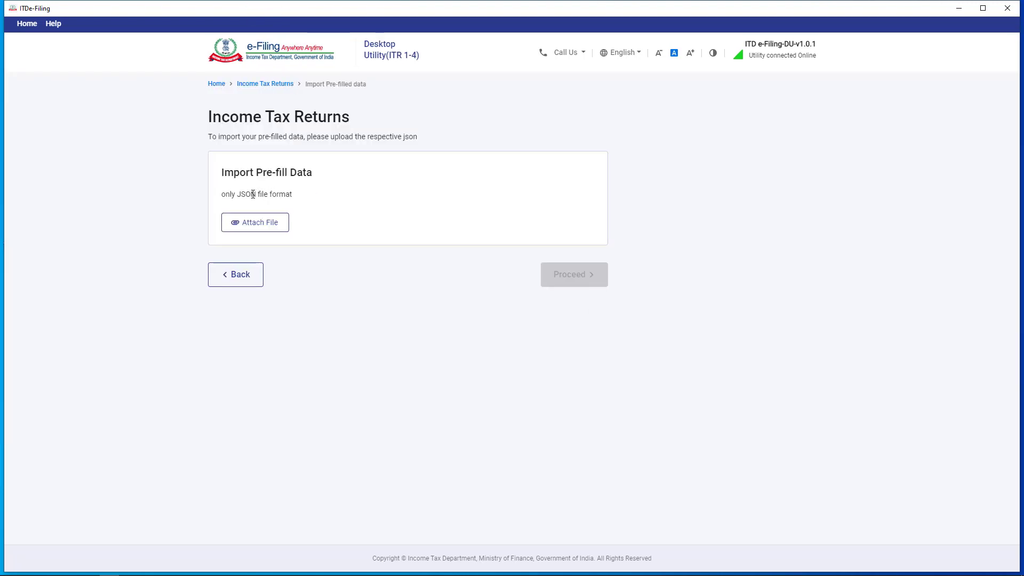
Import the prefilled JSON file from the desktop and view the imported AY 2021-22 data summary.
{"action": "left_click", "coordinate": [257, 225]}
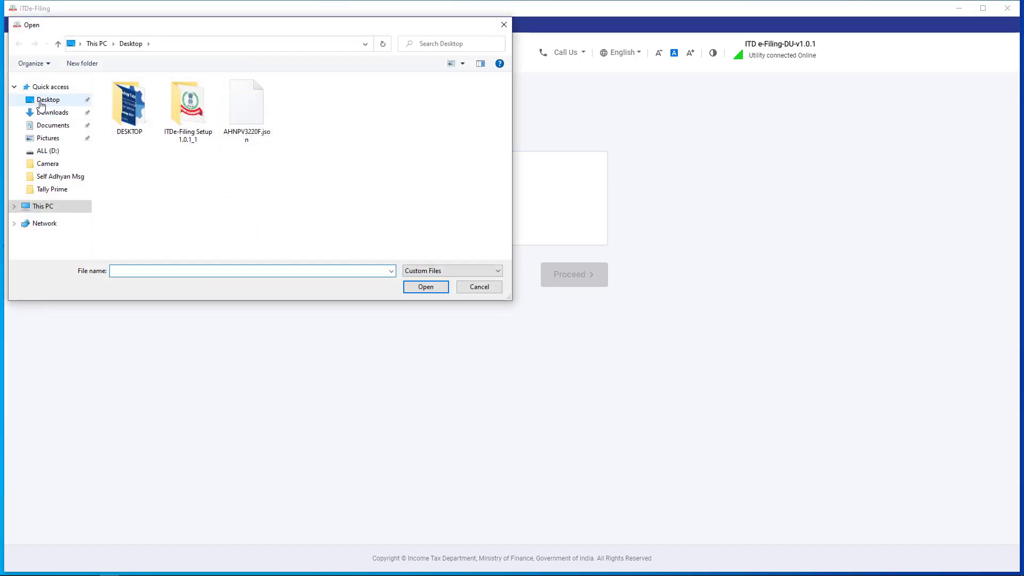
{"action": "left_click", "coordinate": [245, 109]}
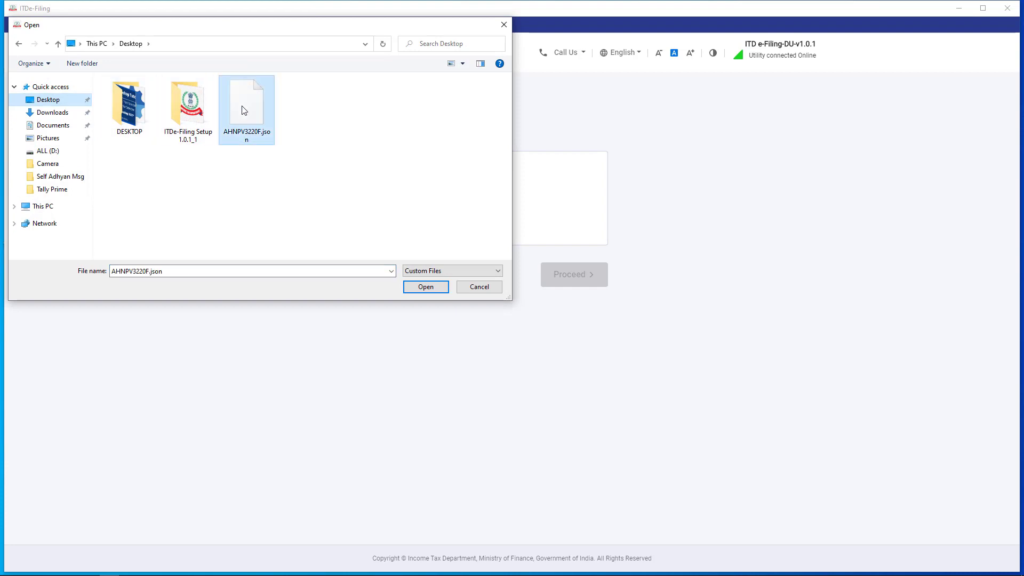
{"action": "left_click", "coordinate": [426, 287]}
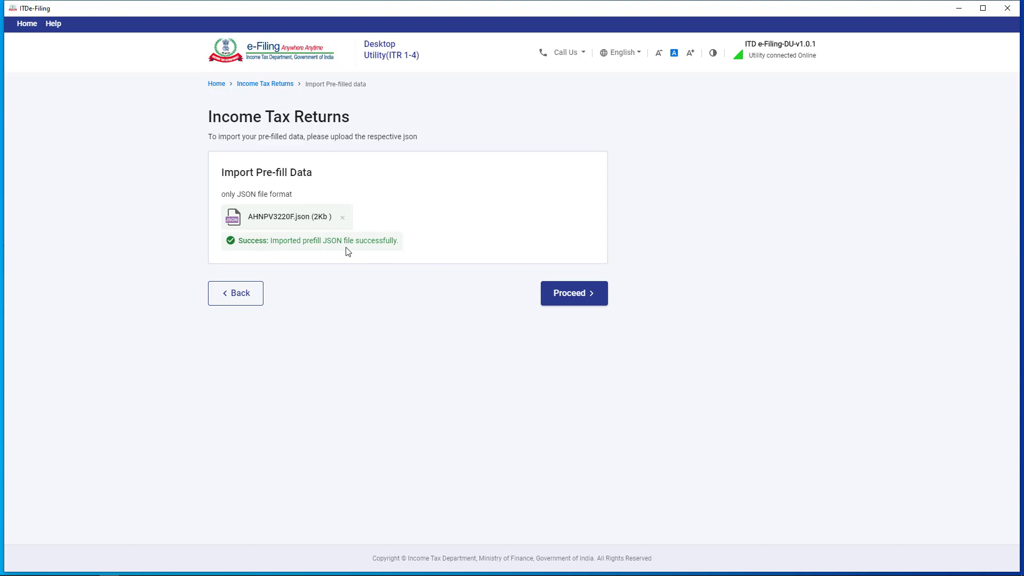
{"action": "left_click", "coordinate": [575, 297]}
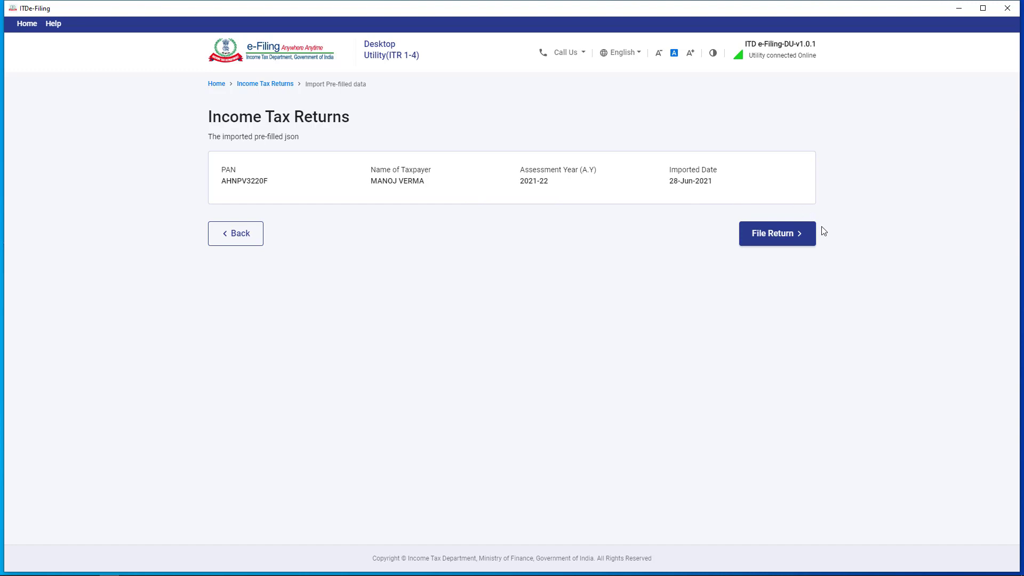
Start filing the return with Individual status and select ITR-1 as the form.
{"action": "left_click", "coordinate": [791, 244]}
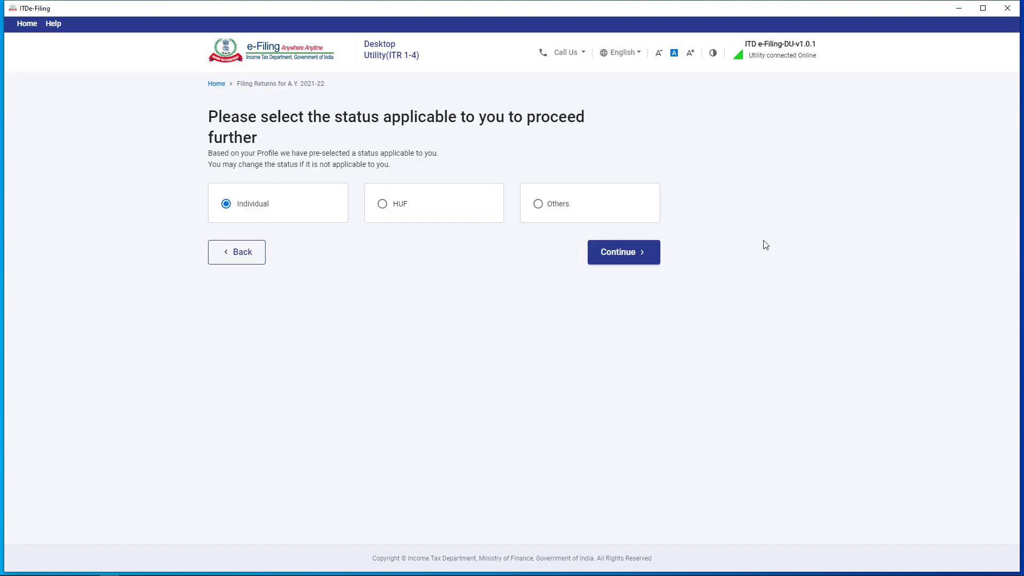
{"action": "left_click", "coordinate": [383, 205]}
{"action": "left_click", "coordinate": [226, 205]}
{"action": "left_click", "coordinate": [630, 257]}
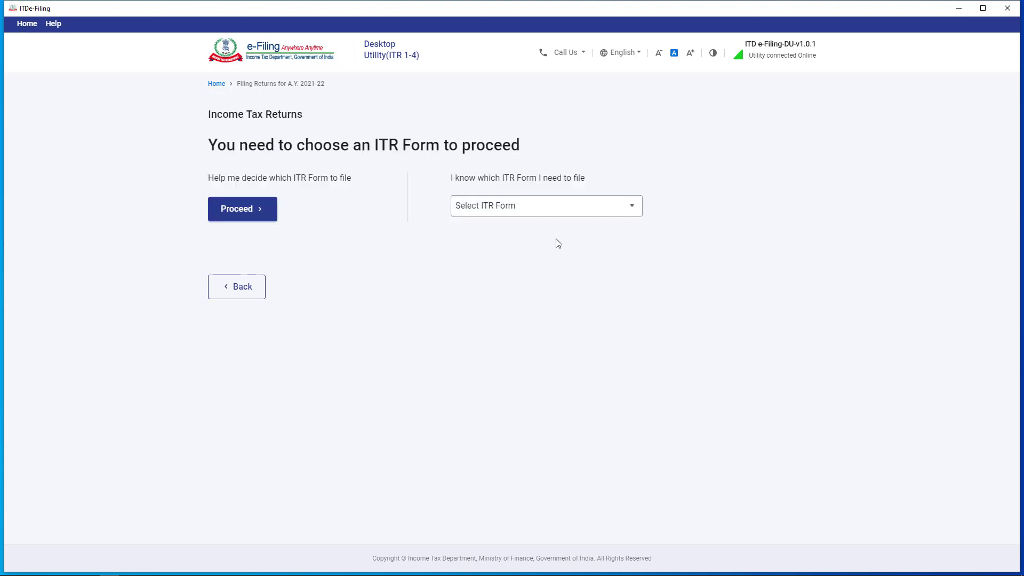
{"action": "left_click", "coordinate": [505, 208]}
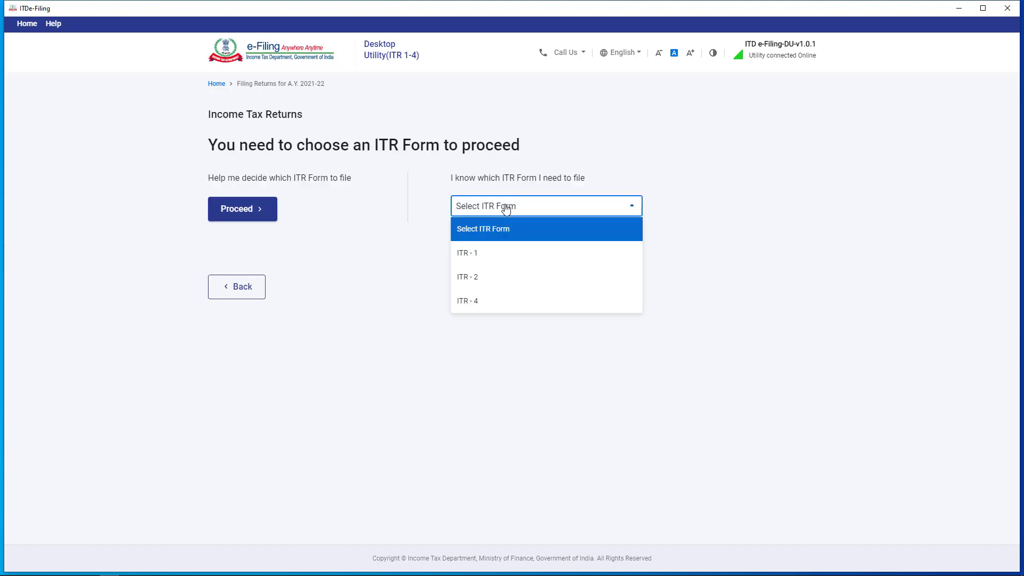
{"action": "left_click", "coordinate": [482, 256]}
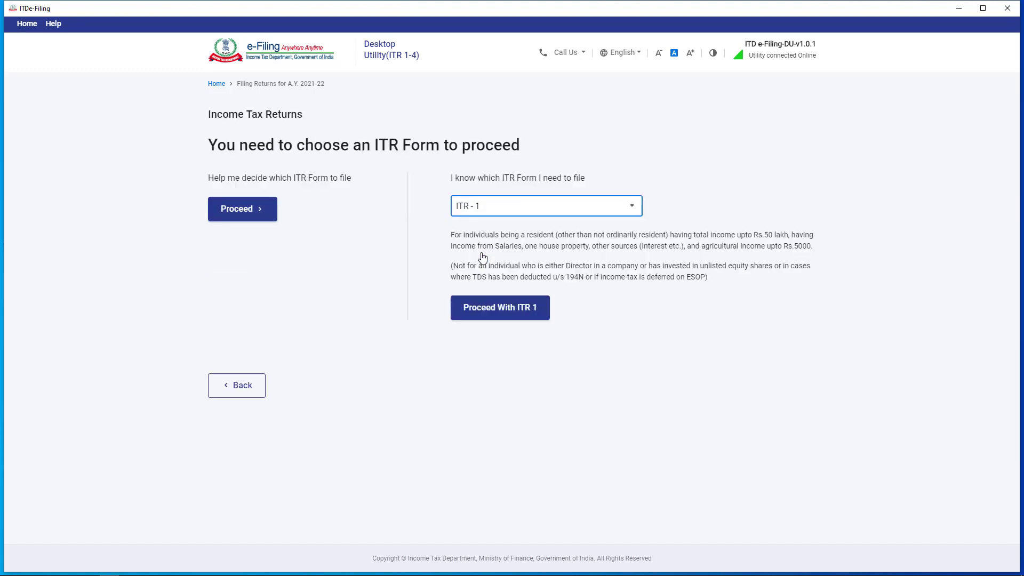
{"action": "left_click", "coordinate": [489, 308]}
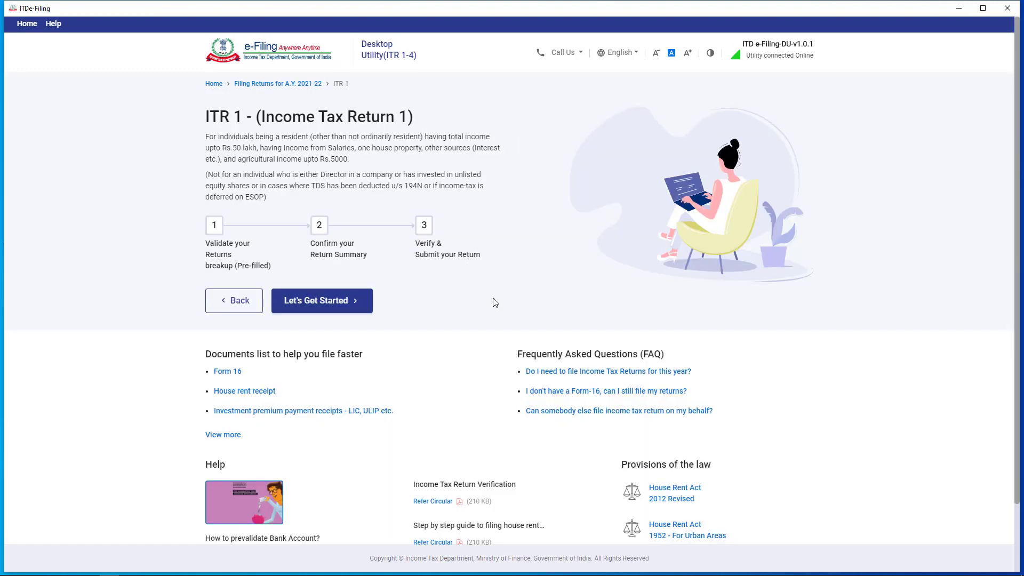
Review the ITR-1 filing steps overview and begin the filing with Let's Get Started.
{"action": "scroll", "coordinate": [374, 288], "scroll_direction": "down", "scroll_amount": 1}
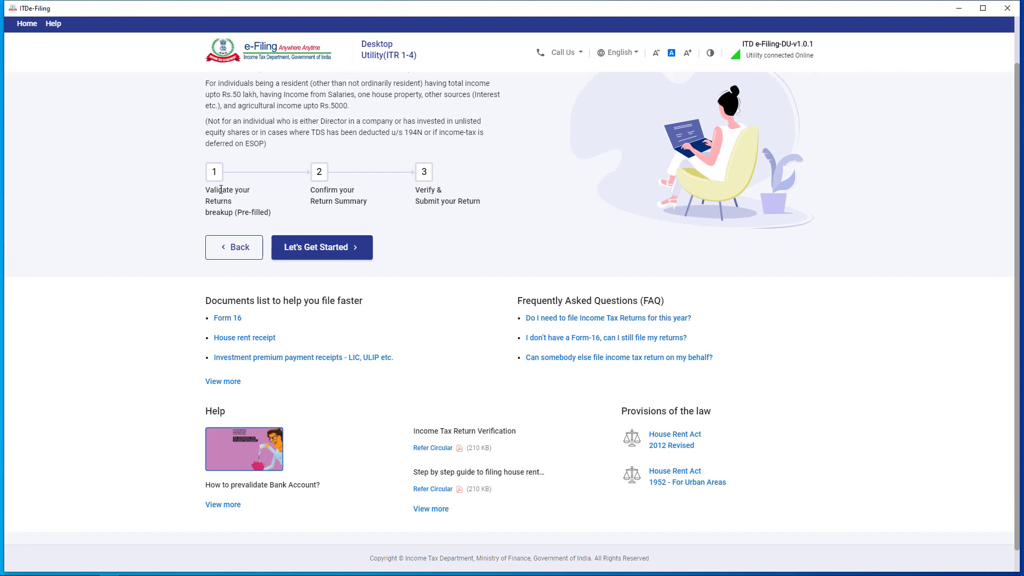
{"action": "scroll", "coordinate": [221, 190], "scroll_direction": "up", "scroll_amount": 1}
{"action": "left_click_drag", "start_coordinate": [213, 224], "coordinate": [249, 264]}
{"action": "left_click", "coordinate": [266, 263]}
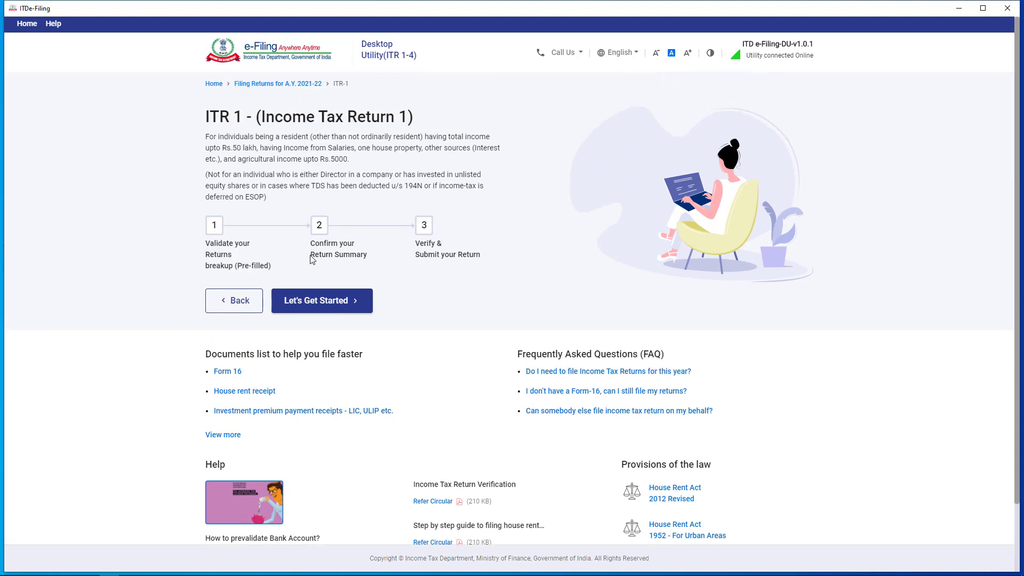
{"action": "left_click_drag", "start_coordinate": [308, 247], "coordinate": [487, 260]}
{"action": "left_click", "coordinate": [381, 258]}
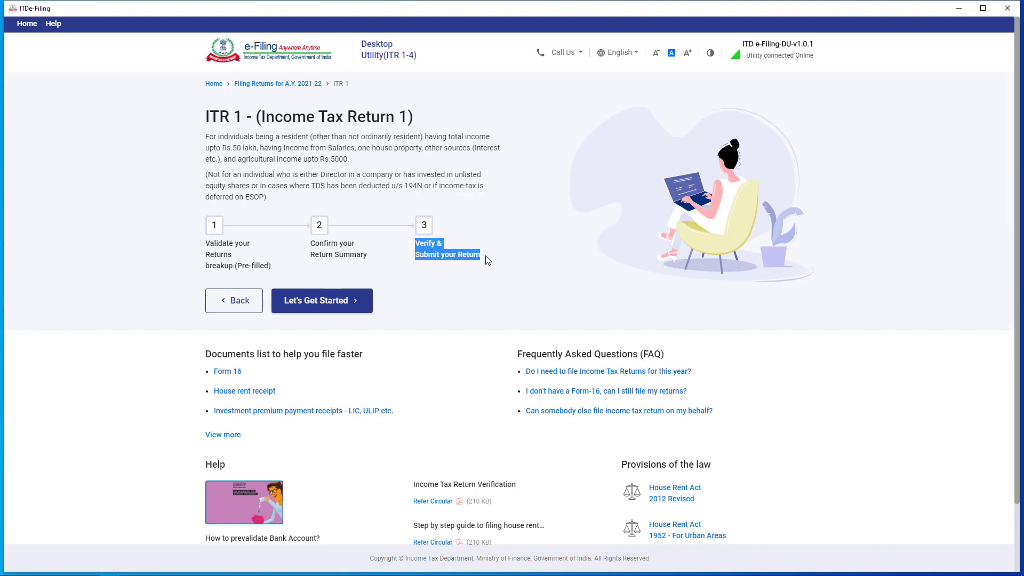
{"action": "left_click", "coordinate": [478, 274]}
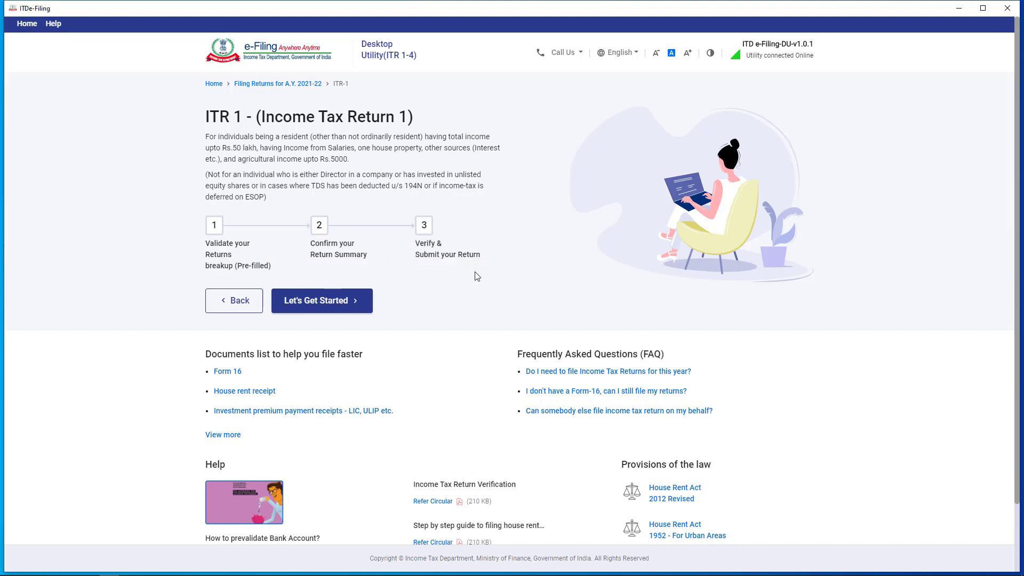
{"action": "left_click", "coordinate": [333, 303]}
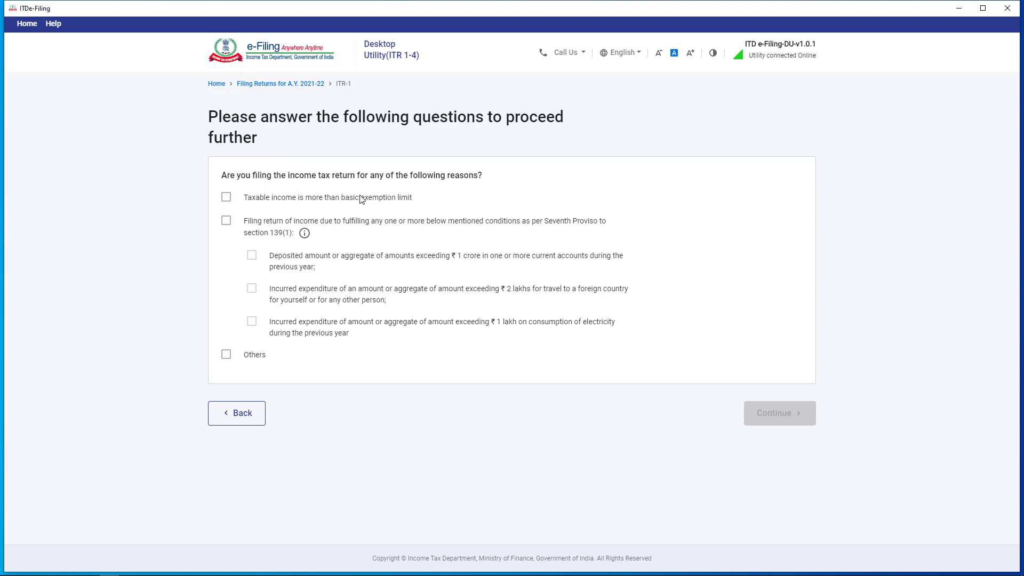
Choose 'Taxable income is more than basic exemption limit' as the filing reason and continue.
{"action": "left_click", "coordinate": [226, 198]}
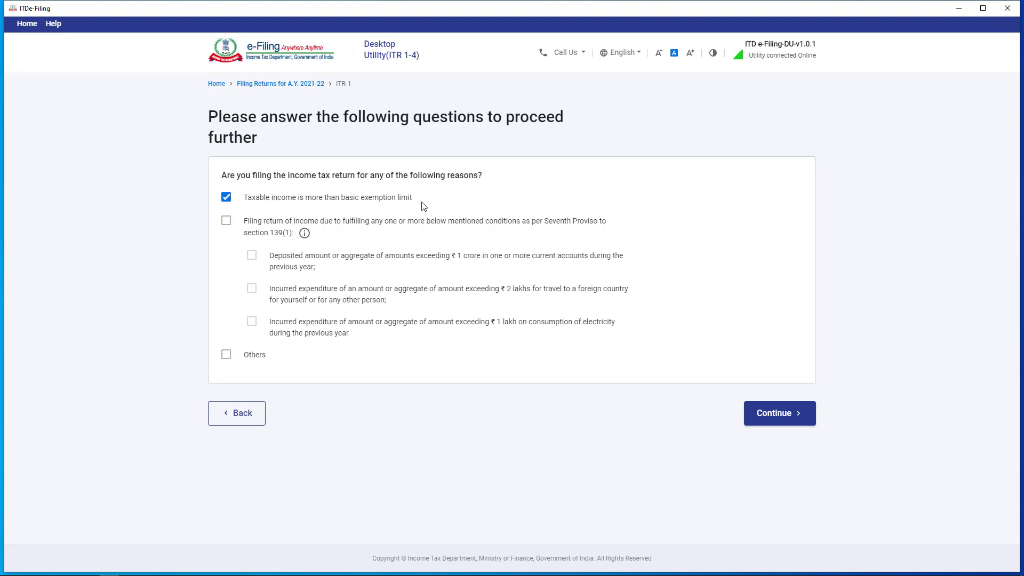
{"action": "left_click", "coordinate": [789, 419]}
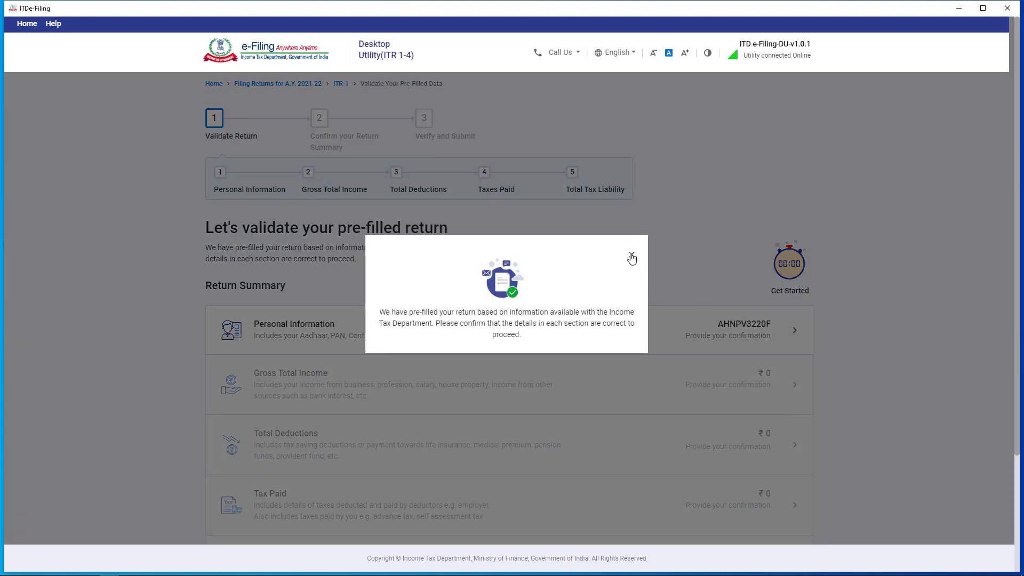
Close the pre-filled return notice and open Personal Information from the Return Summary.
{"action": "left_click", "coordinate": [632, 256]}
{"action": "scroll", "coordinate": [632, 259], "scroll_direction": "down", "scroll_amount": 5}
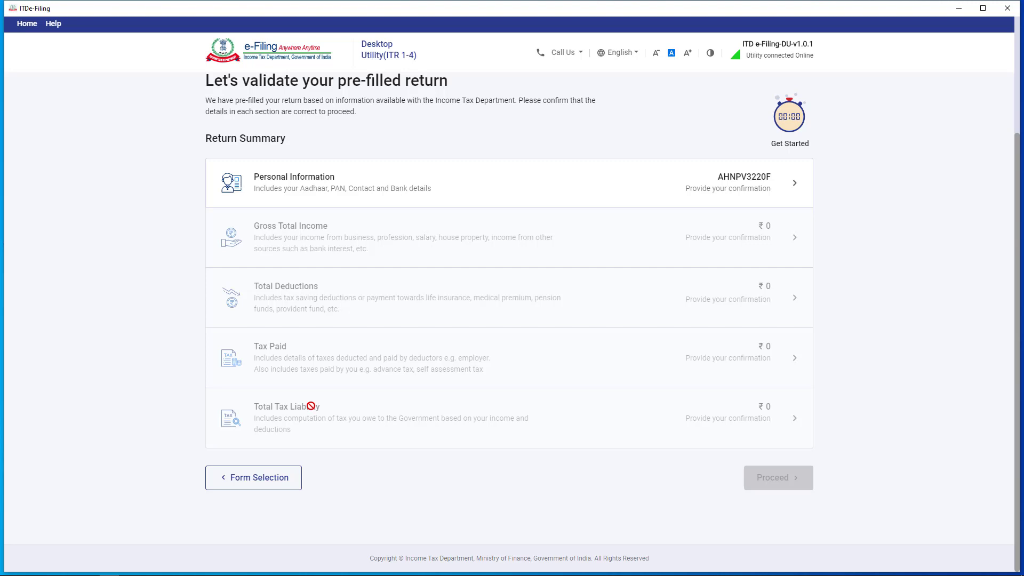
{"action": "scroll", "coordinate": [311, 406], "scroll_direction": "up", "scroll_amount": 2}
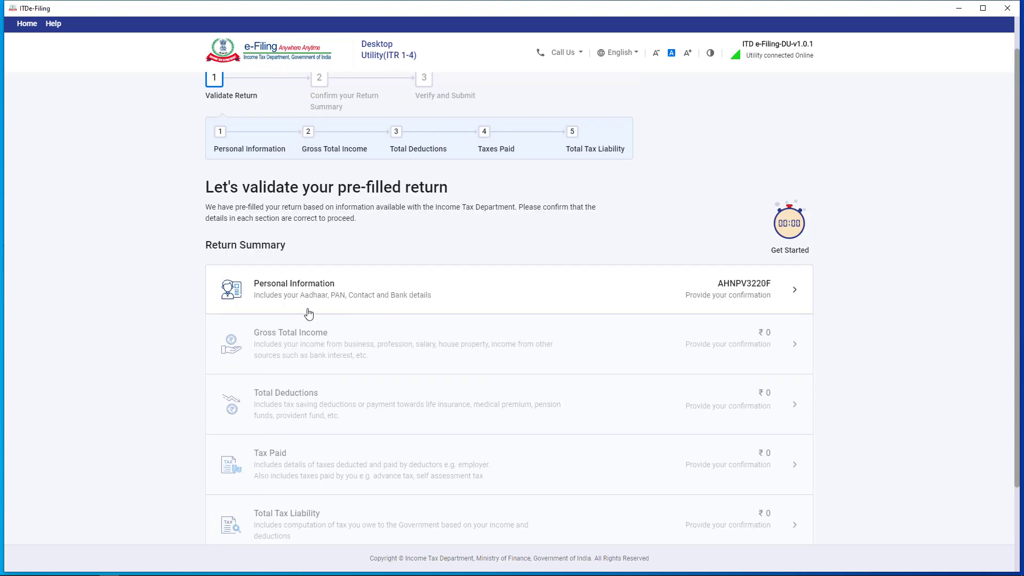
{"action": "left_click", "coordinate": [549, 301]}
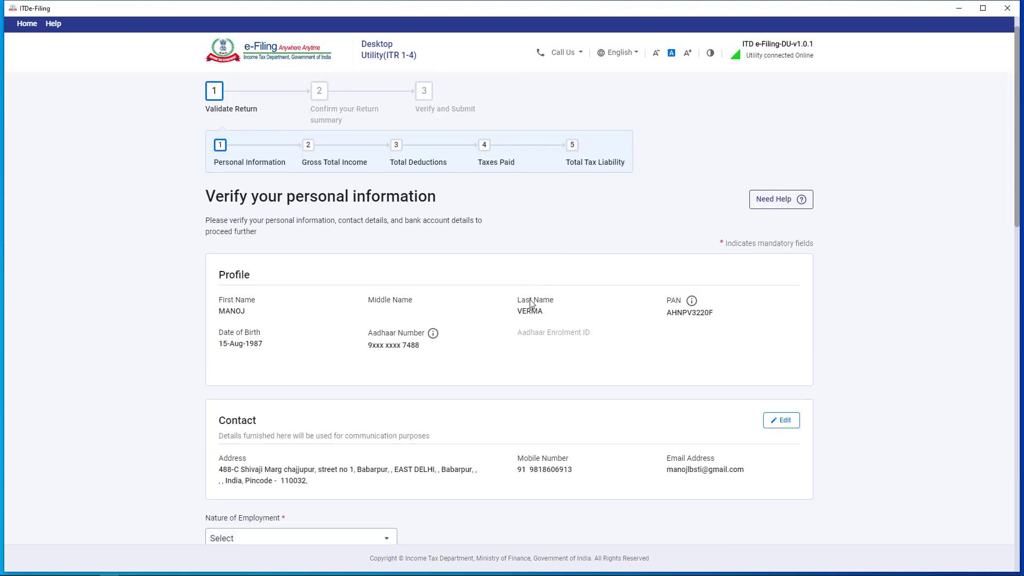
Answer No to the section 115BAC new tax regime question and scroll down to Bank Details.
{"action": "scroll", "coordinate": [184, 270], "scroll_direction": "down", "scroll_amount": 2}
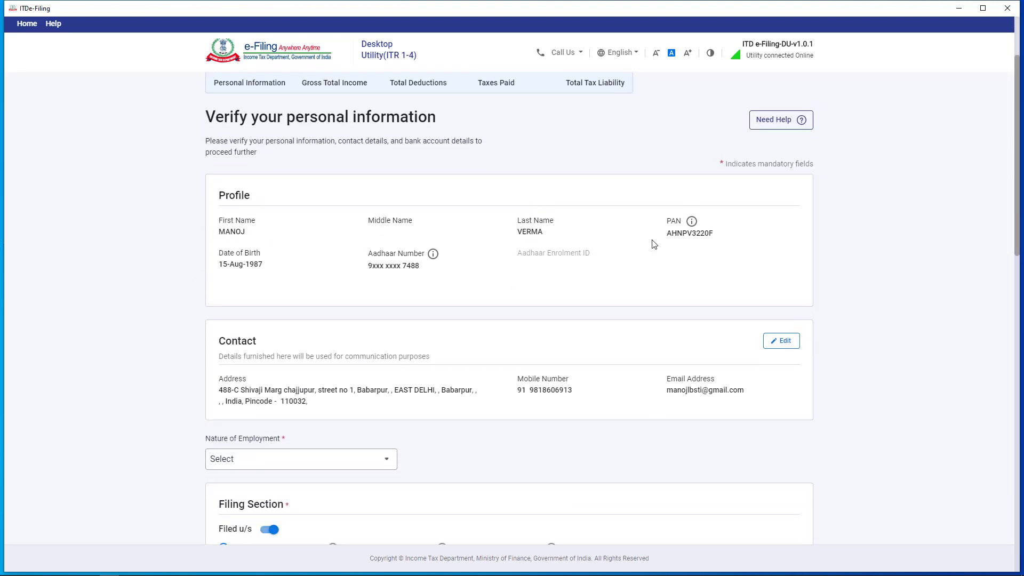
{"action": "scroll", "coordinate": [684, 250], "scroll_direction": "down", "scroll_amount": 2}
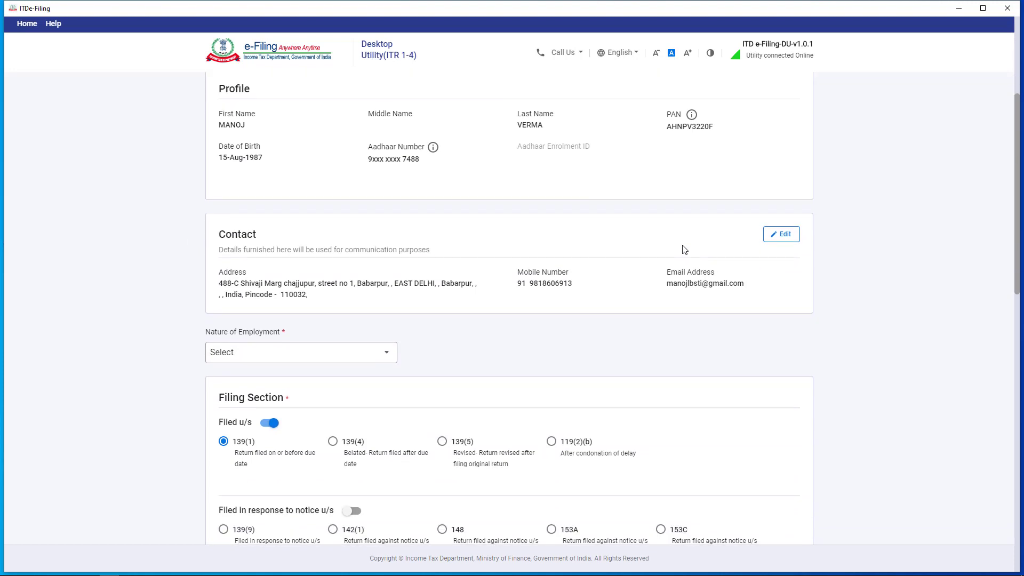
{"action": "scroll", "coordinate": [685, 249], "scroll_direction": "down", "scroll_amount": 3}
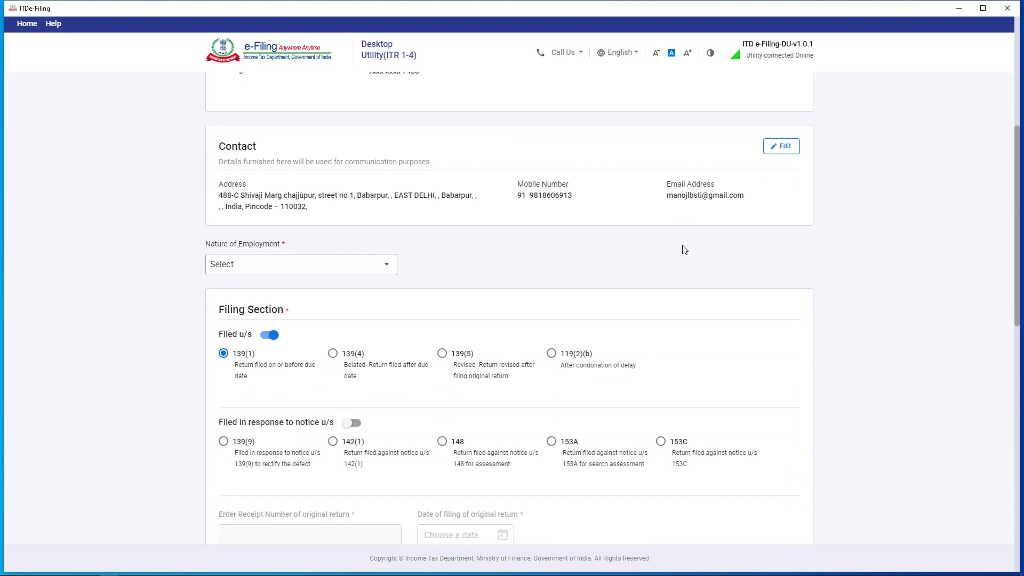
{"action": "scroll", "coordinate": [684, 250], "scroll_direction": "down", "scroll_amount": 1}
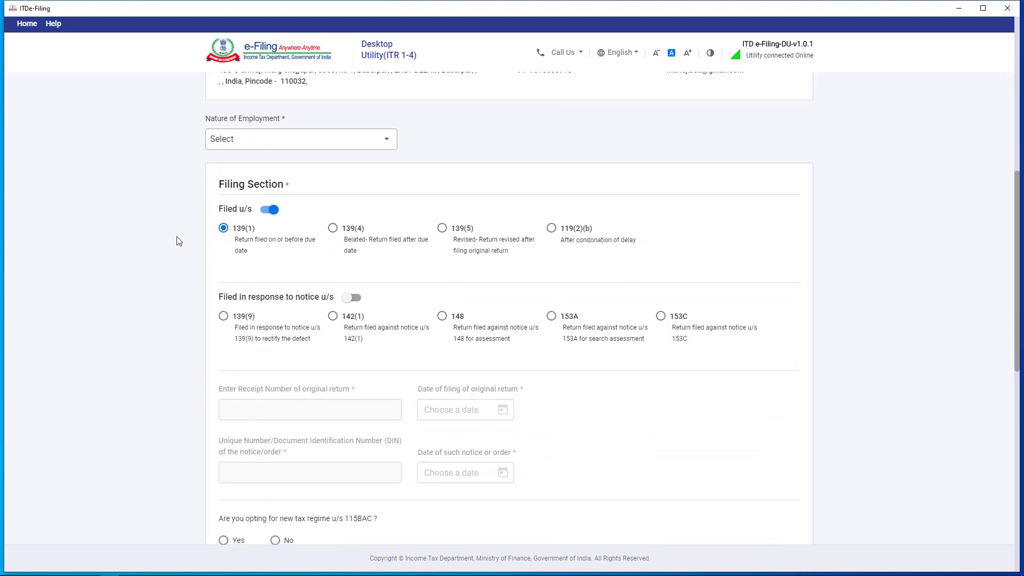
{"action": "scroll", "coordinate": [285, 244], "scroll_direction": "down", "scroll_amount": 2}
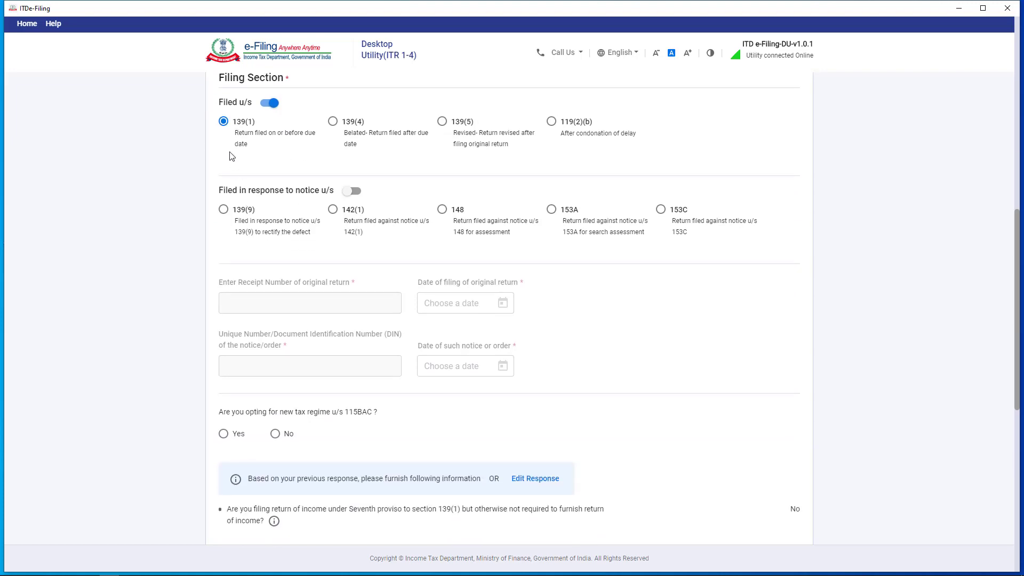
{"action": "scroll", "coordinate": [297, 178], "scroll_direction": "down", "scroll_amount": 2}
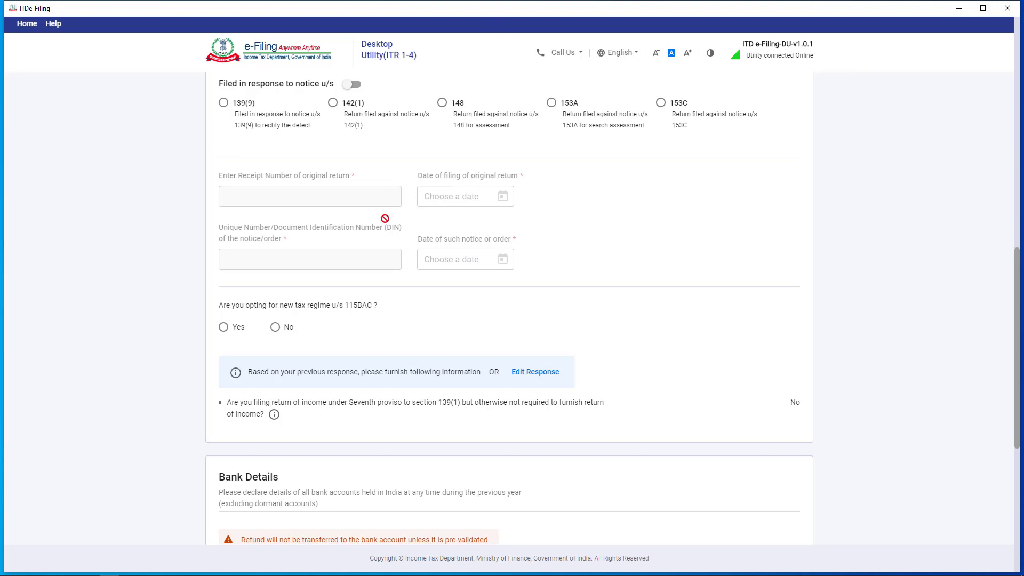
{"action": "left_click", "coordinate": [276, 329]}
{"action": "scroll", "coordinate": [600, 343], "scroll_direction": "down", "scroll_amount": 4}
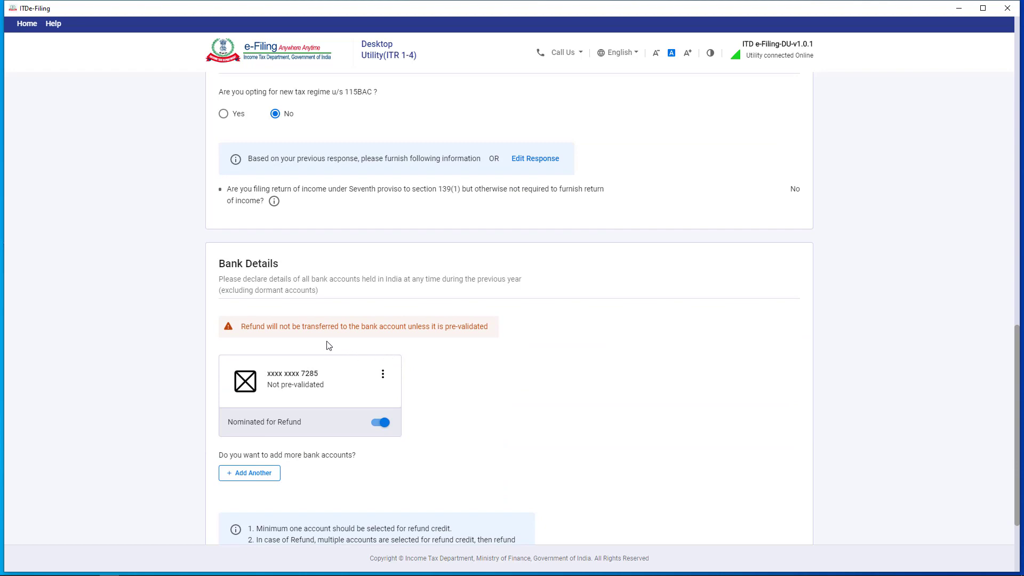
{"action": "scroll", "coordinate": [389, 331], "scroll_direction": "down", "scroll_amount": 2}
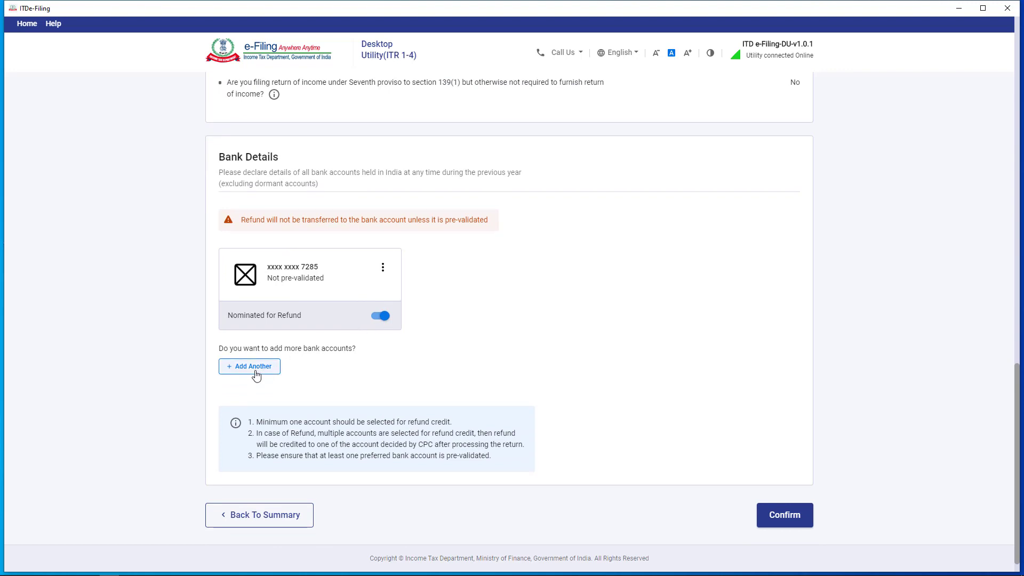
Set the Nature of Employment to Others on the personal information page.
{"action": "left_click", "coordinate": [778, 515]}
{"action": "scroll", "coordinate": [492, 259], "scroll_direction": "up", "scroll_amount": 2}
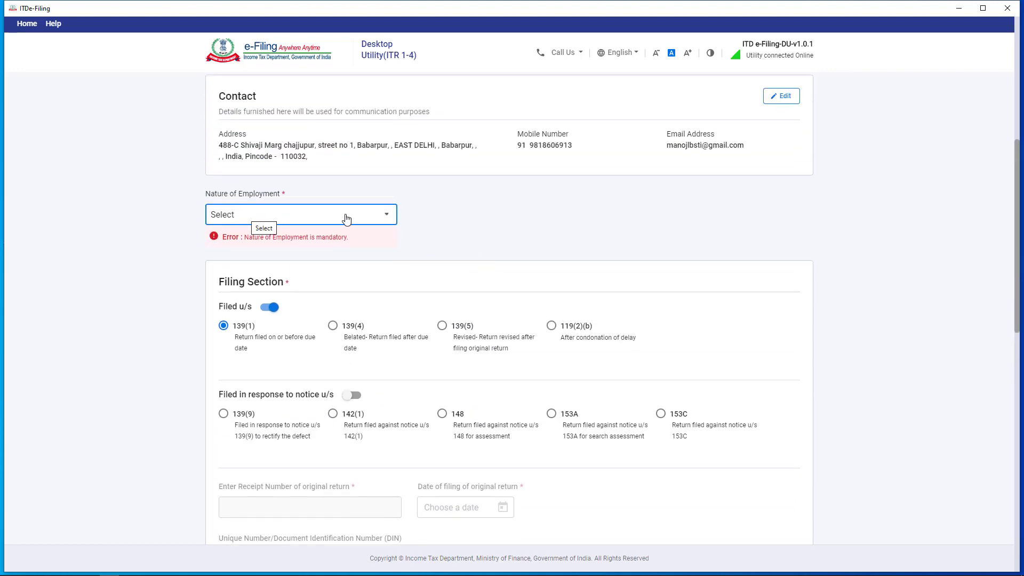
{"action": "scroll", "coordinate": [541, 252], "scroll_direction": "up", "scroll_amount": 2}
{"action": "scroll", "coordinate": [540, 256], "scroll_direction": "up", "scroll_amount": 3}
{"action": "scroll", "coordinate": [538, 264], "scroll_direction": "down", "scroll_amount": 12}
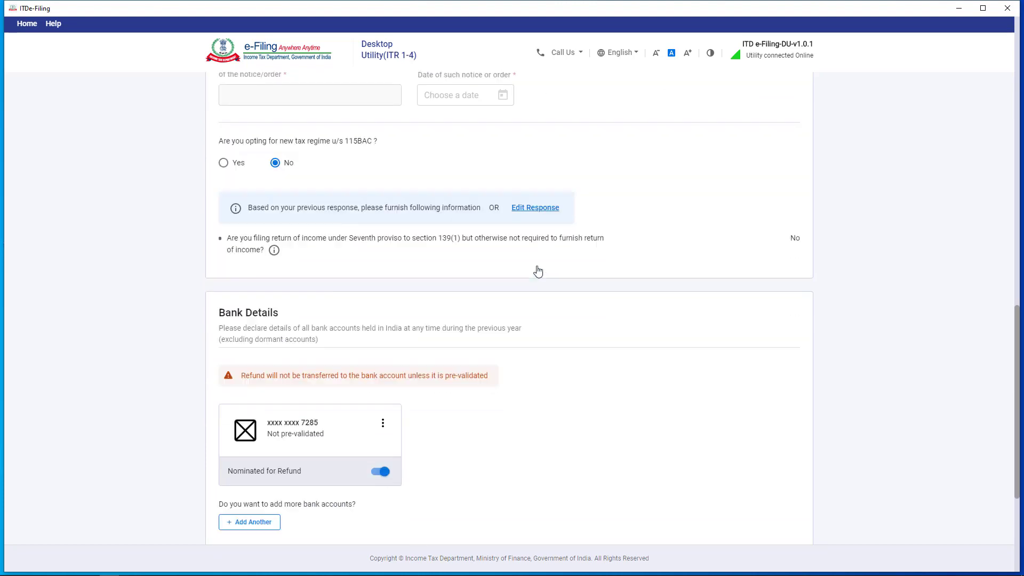
{"action": "scroll", "coordinate": [539, 271], "scroll_direction": "up", "scroll_amount": 12}
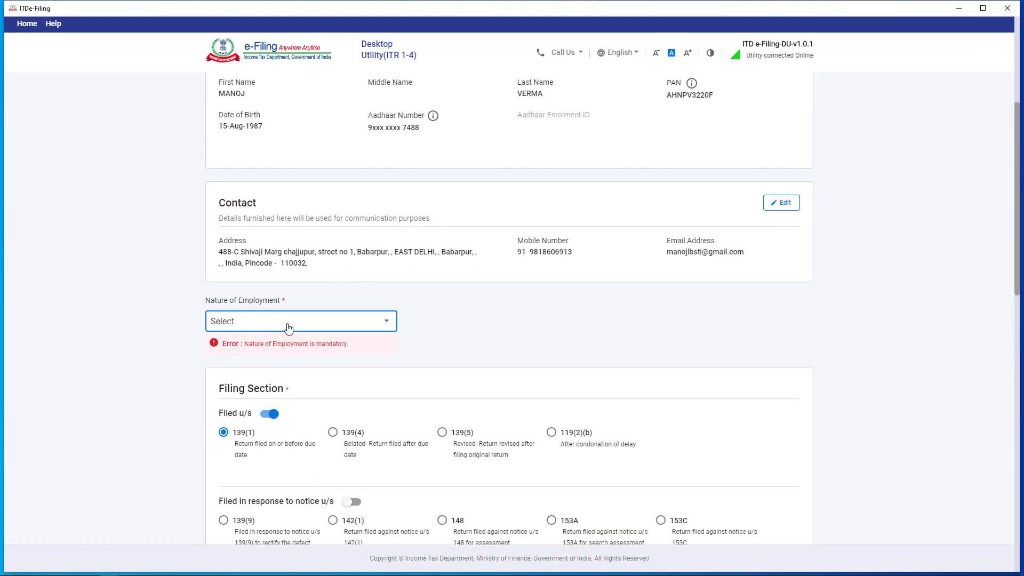
{"action": "left_click", "coordinate": [277, 323]}
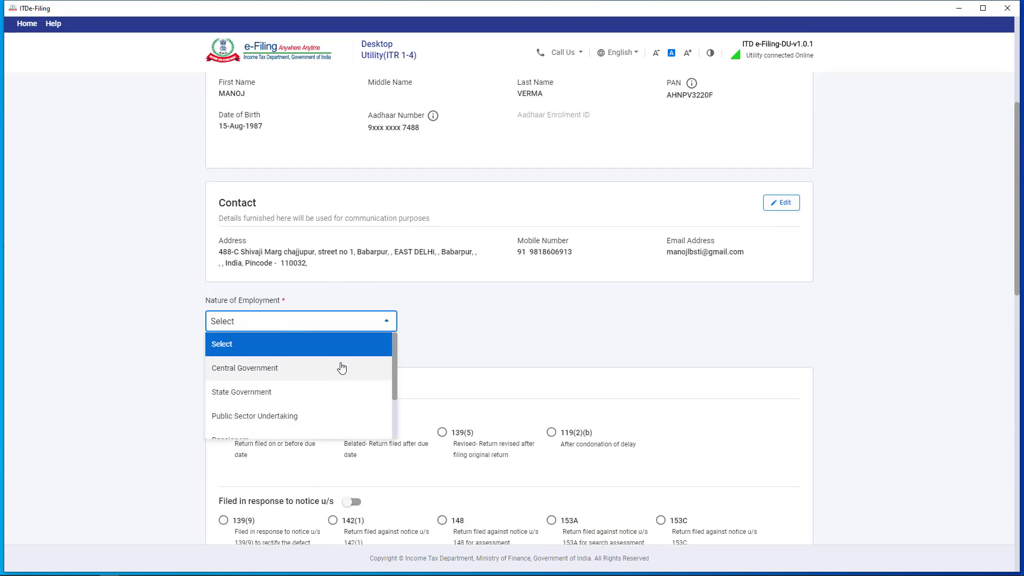
{"action": "scroll", "coordinate": [339, 367], "scroll_direction": "down", "scroll_amount": 1}
{"action": "scroll", "coordinate": [325, 382], "scroll_direction": "down", "scroll_amount": 2}
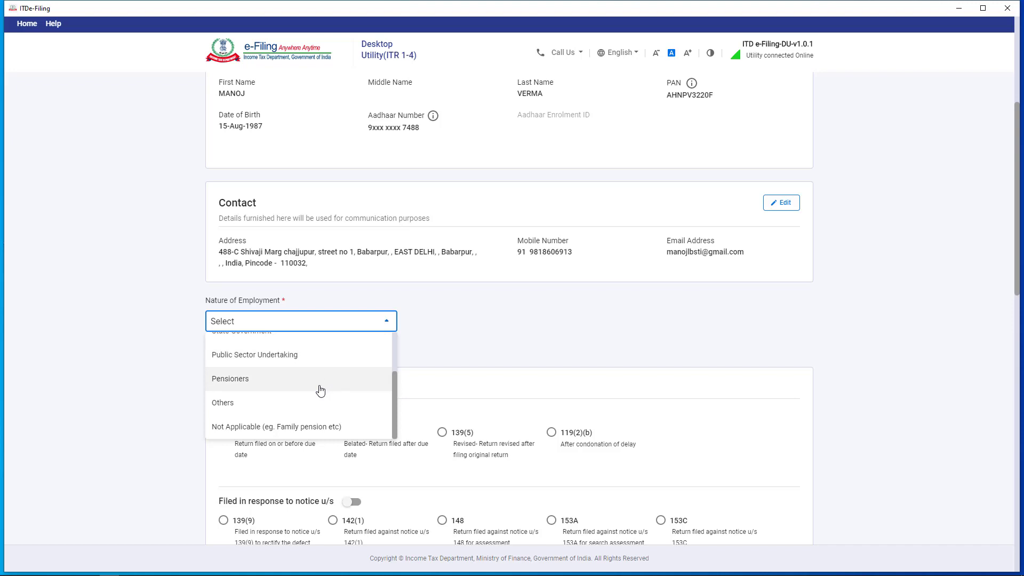
{"action": "left_click", "coordinate": [286, 413]}
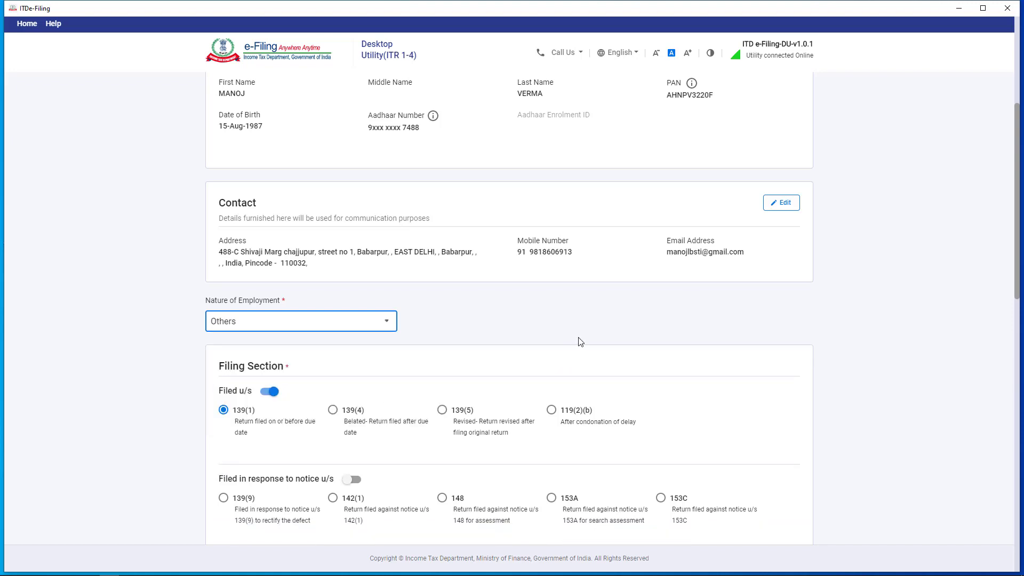
Confirm the personal information section to return to the Return Summary.
{"action": "scroll", "coordinate": [363, 333], "scroll_direction": "down", "scroll_amount": 2}
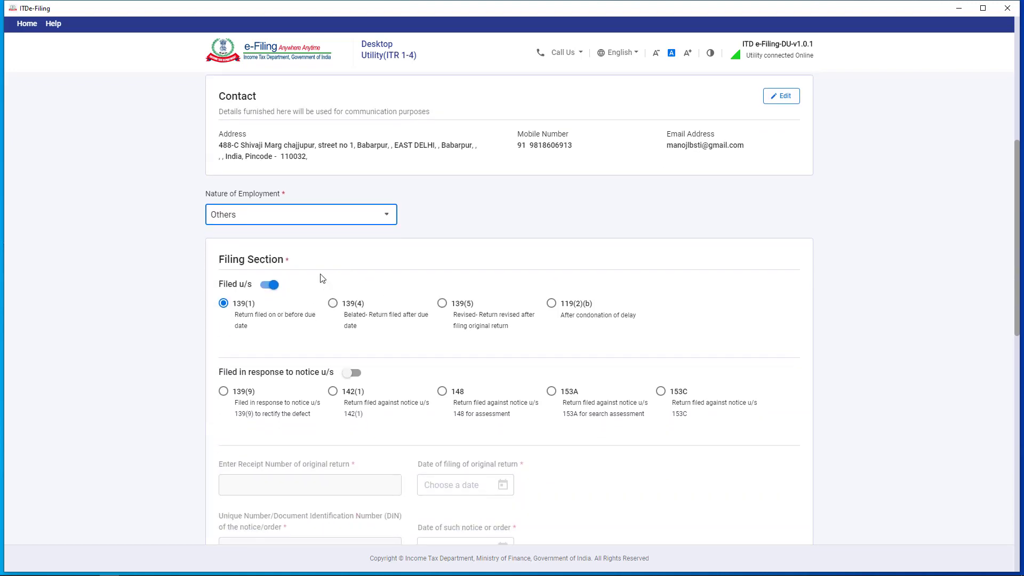
{"action": "scroll", "coordinate": [307, 245], "scroll_direction": "down", "scroll_amount": 10}
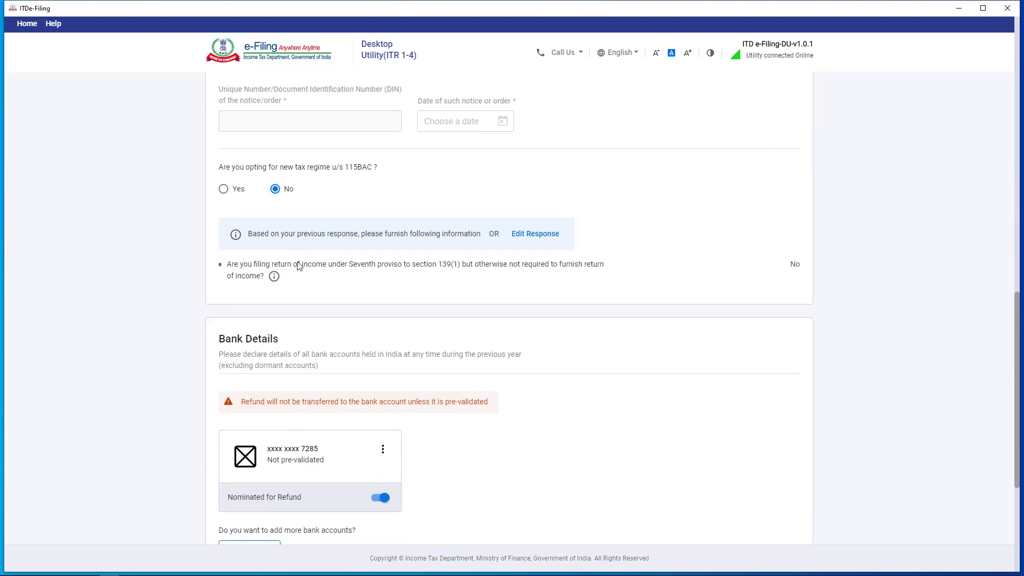
{"action": "scroll", "coordinate": [322, 288], "scroll_direction": "down", "scroll_amount": 1}
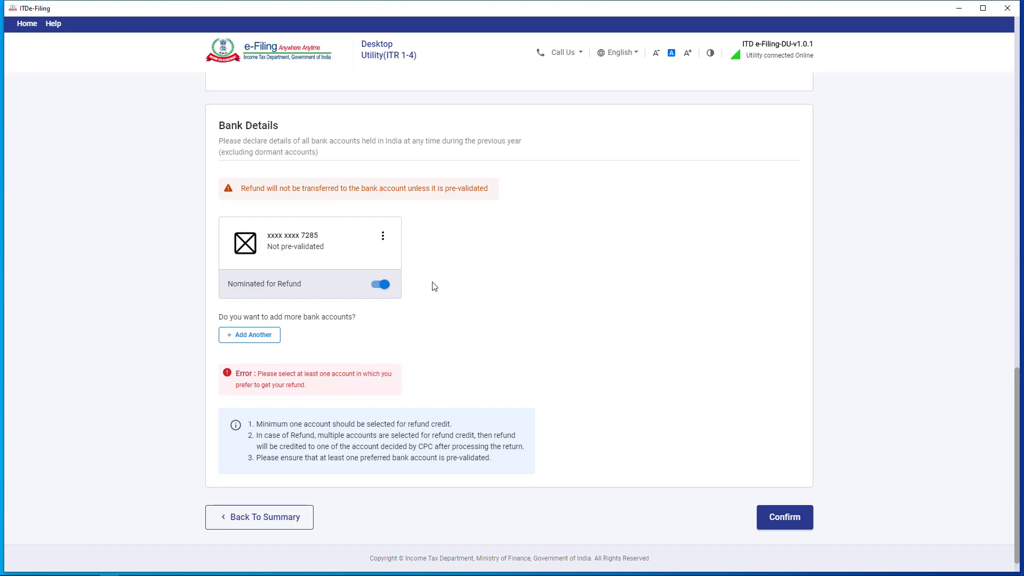
{"action": "left_click", "coordinate": [801, 495]}
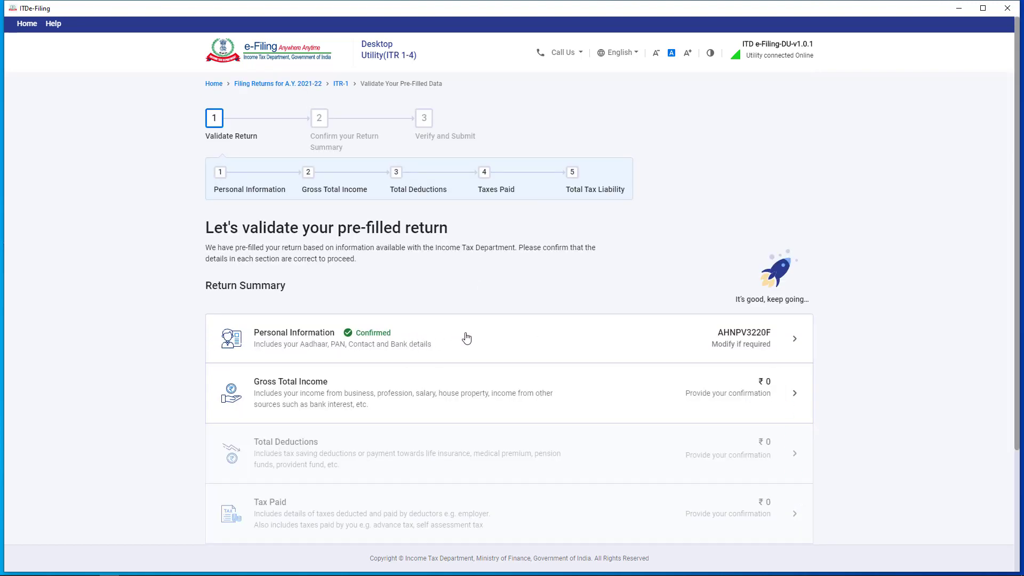
Open the Gross Total Income details and bring up the Income from Salary edit form.
{"action": "scroll", "coordinate": [344, 242], "scroll_direction": "down", "scroll_amount": 2}
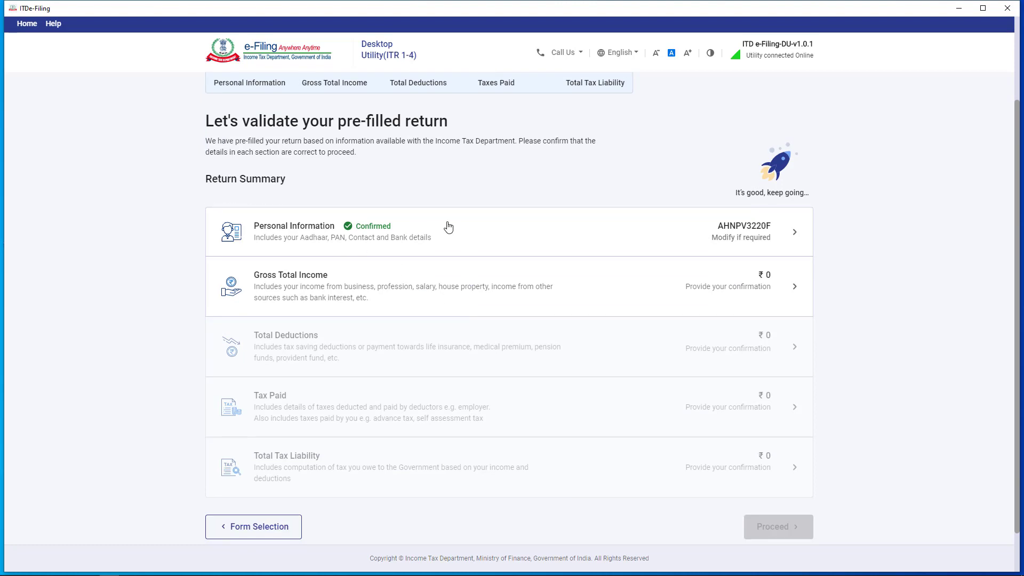
{"action": "left_click", "coordinate": [438, 287]}
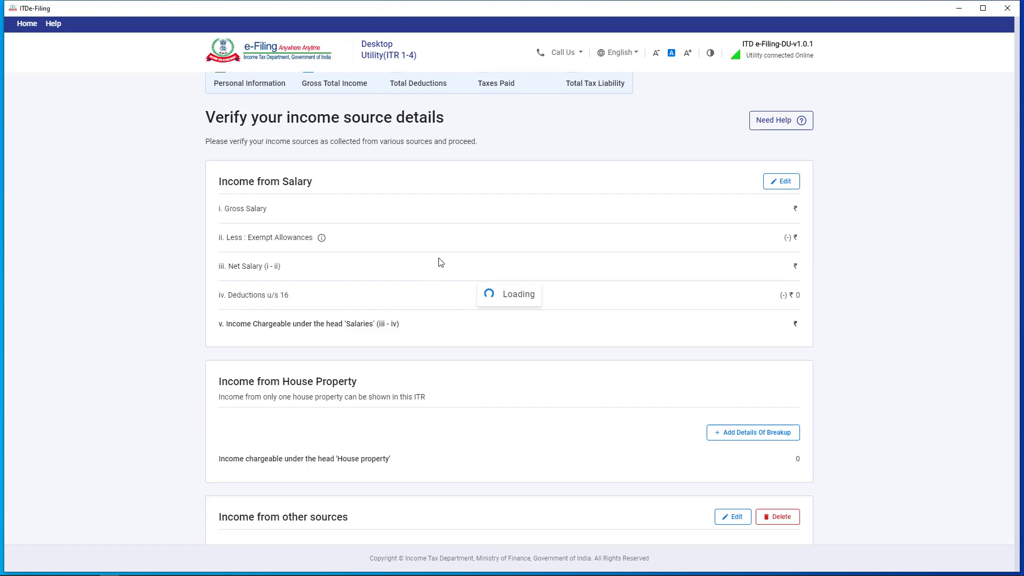
{"action": "scroll", "coordinate": [768, 297], "scroll_direction": "down", "scroll_amount": 1}
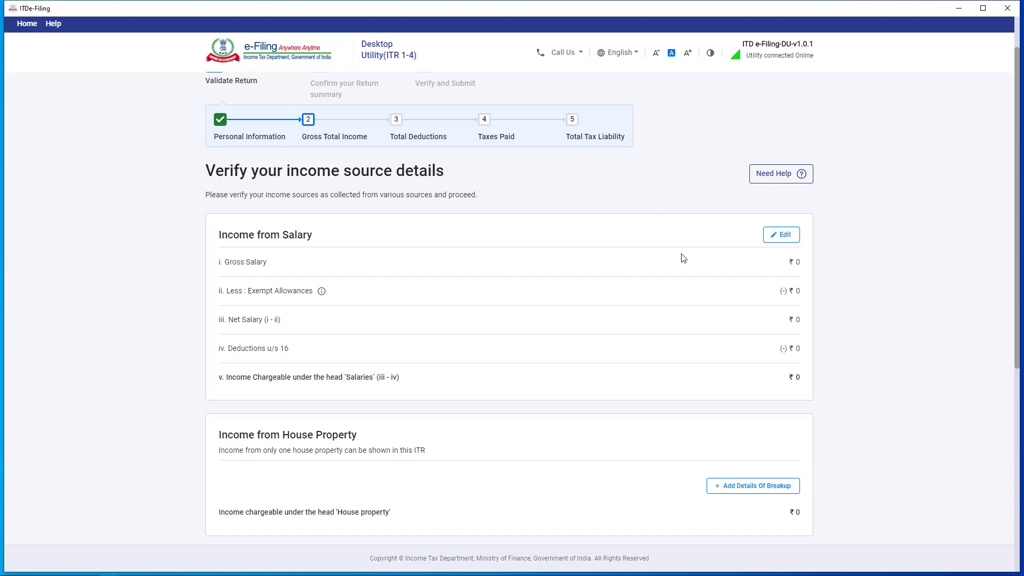
{"action": "left_click", "coordinate": [783, 241]}
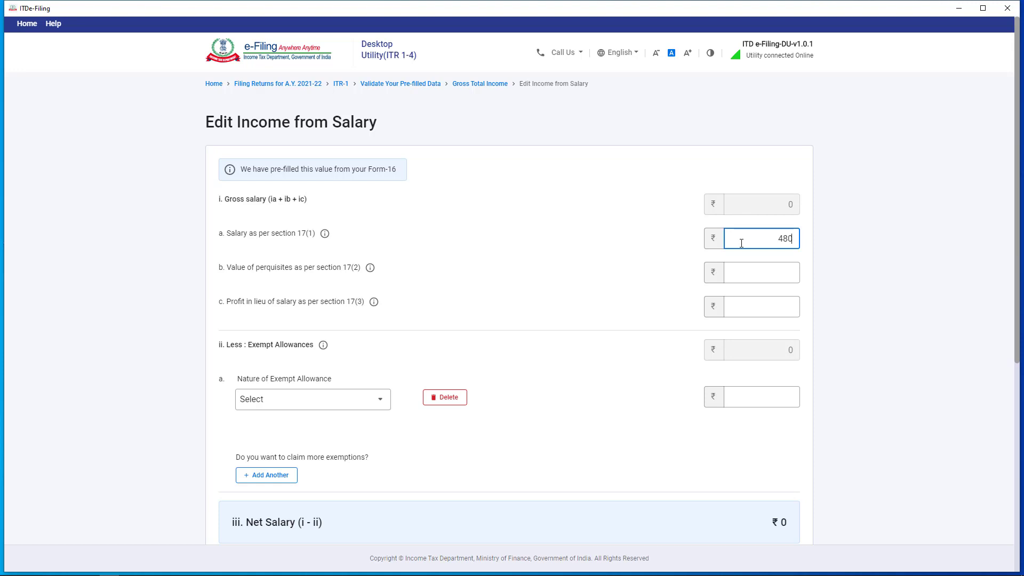
Enter 4,80,000 as salary under section 17(1) and review the deduction fields.
{"action": "left_click", "coordinate": [563, 250]}
{"action": "scroll", "coordinate": [704, 305], "scroll_direction": "down", "scroll_amount": 3}
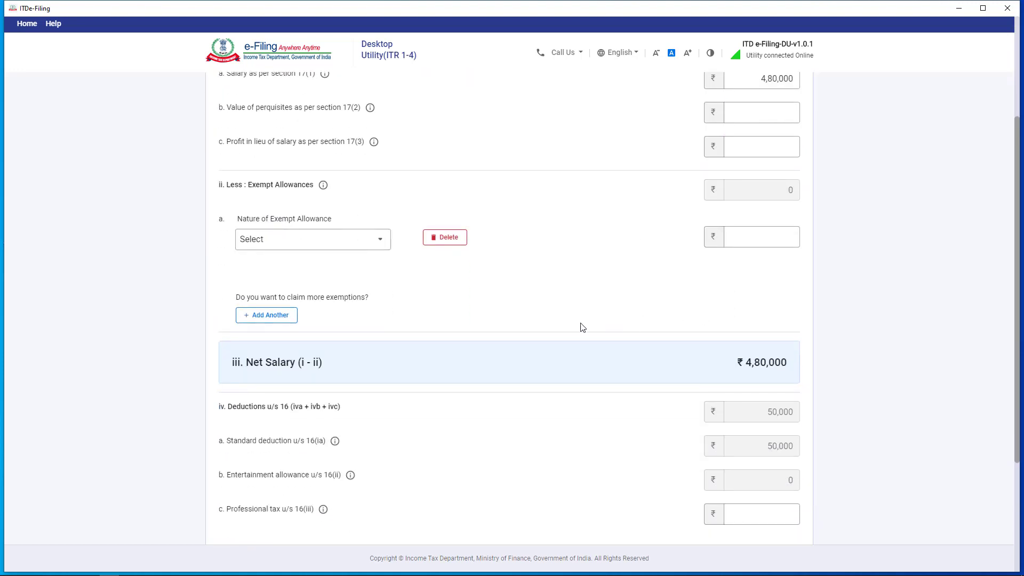
{"action": "scroll", "coordinate": [726, 379], "scroll_direction": "down", "scroll_amount": 1}
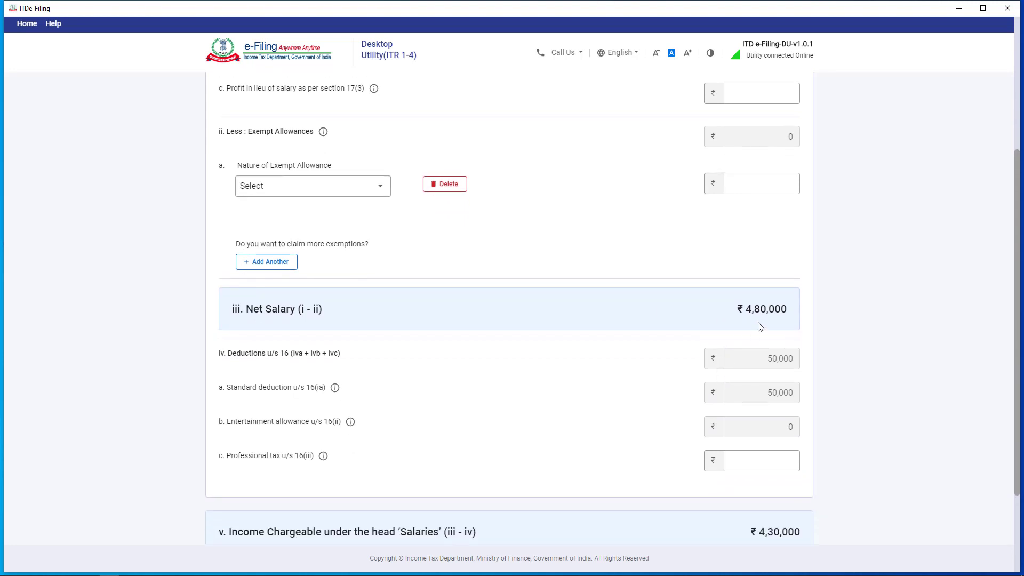
{"action": "scroll", "coordinate": [800, 393], "scroll_direction": "down", "scroll_amount": 2}
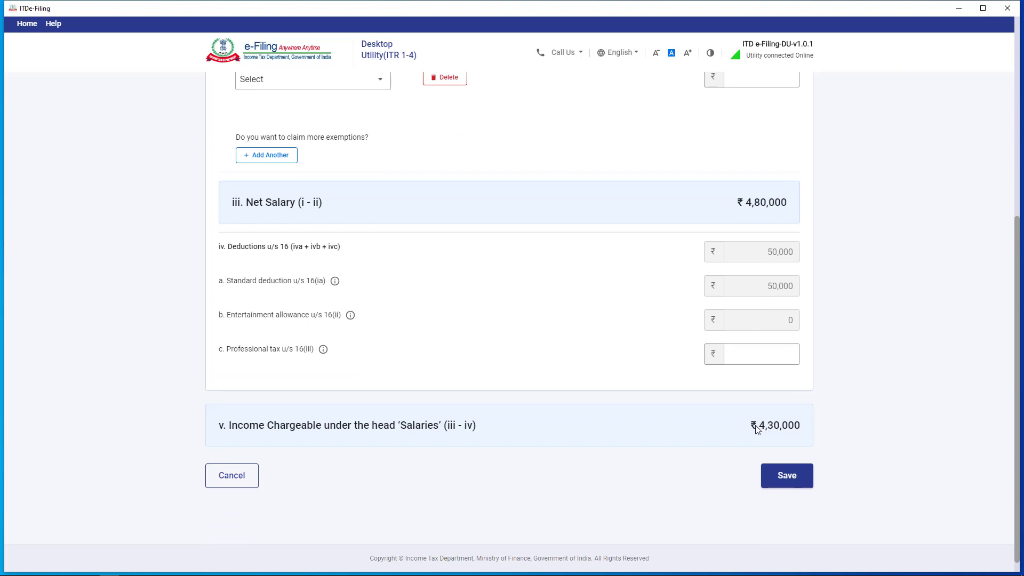
{"action": "scroll", "coordinate": [758, 429], "scroll_direction": "up", "scroll_amount": 2}
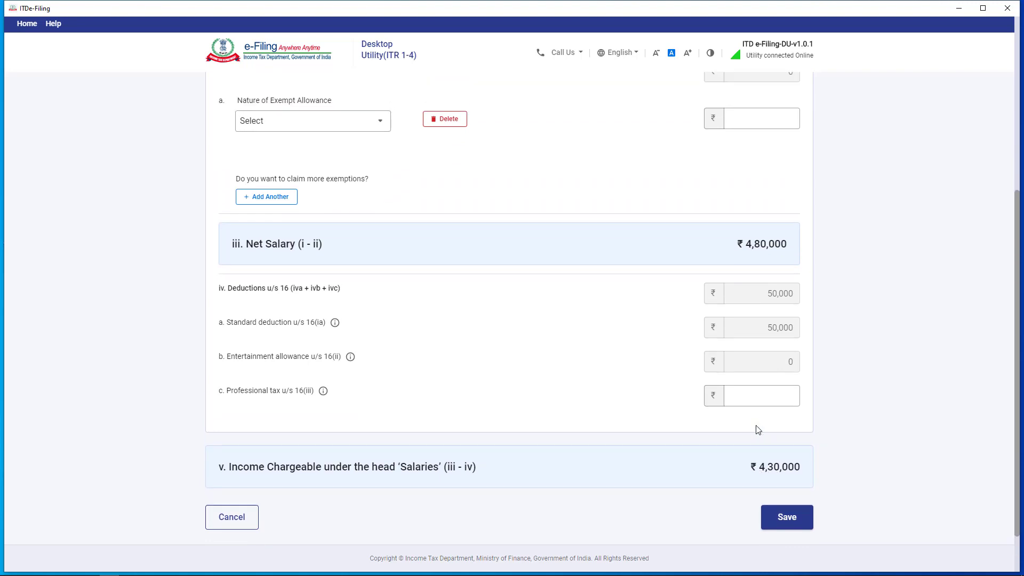
{"action": "scroll", "coordinate": [761, 430], "scroll_direction": "down", "scroll_amount": 1}
{"action": "left_click", "coordinate": [759, 403]}
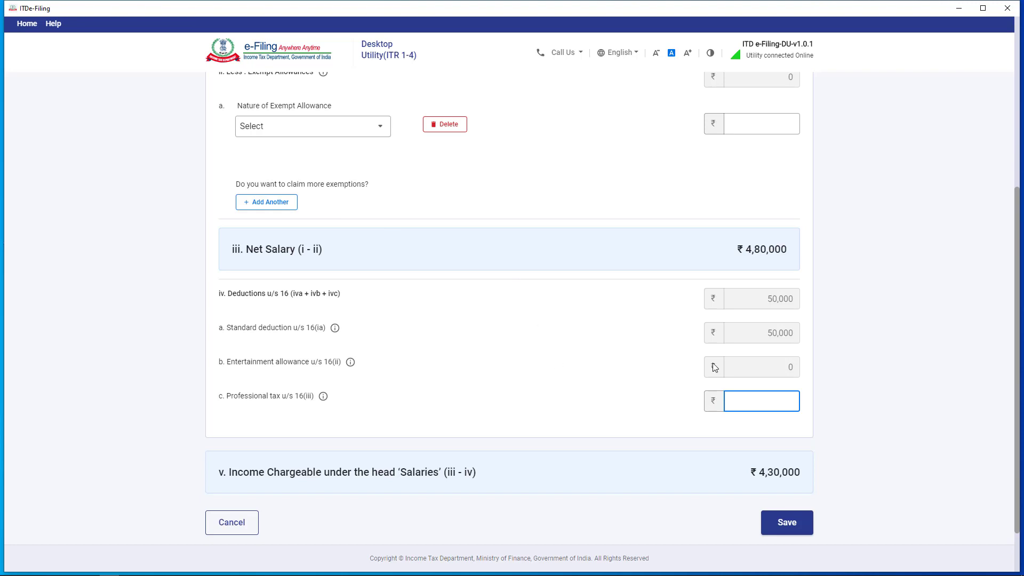
{"action": "scroll", "coordinate": [600, 360], "scroll_direction": "up", "scroll_amount": 3}
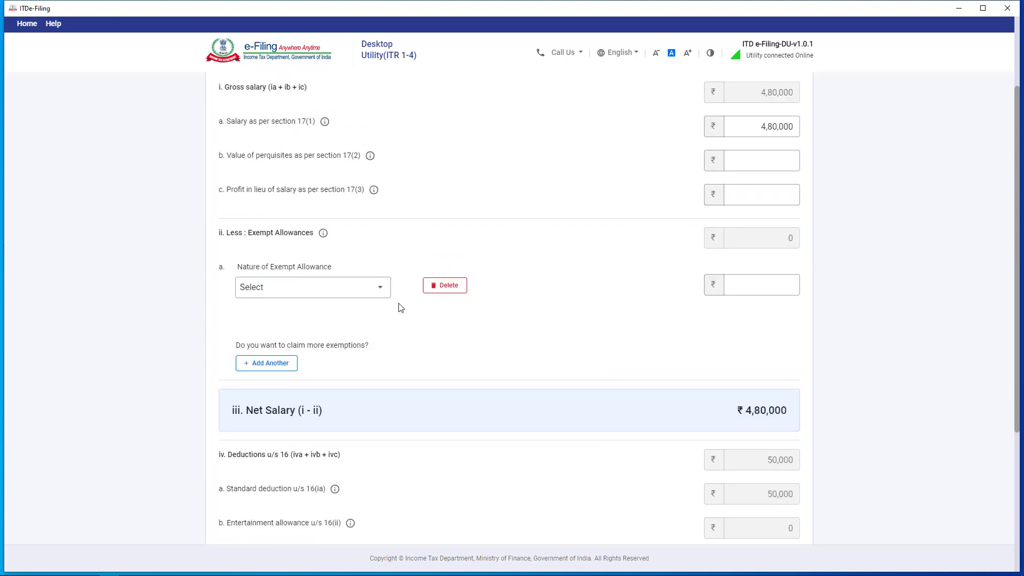
{"action": "scroll", "coordinate": [405, 308], "scroll_direction": "up", "scroll_amount": 1}
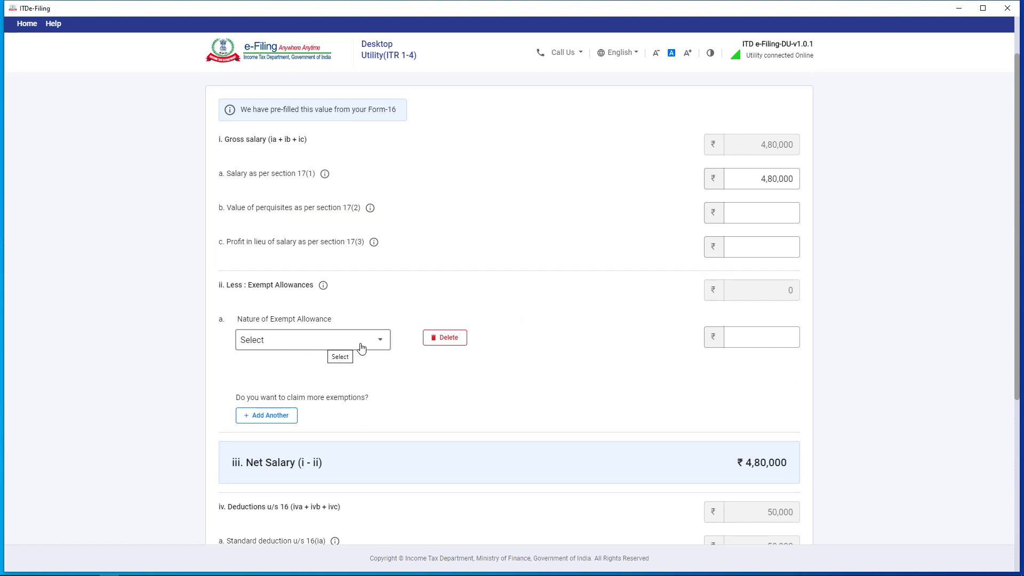
Delete the blank exempt allowance row and save the salary income.
{"action": "left_click", "coordinate": [315, 344]}
{"action": "left_click", "coordinate": [320, 341]}
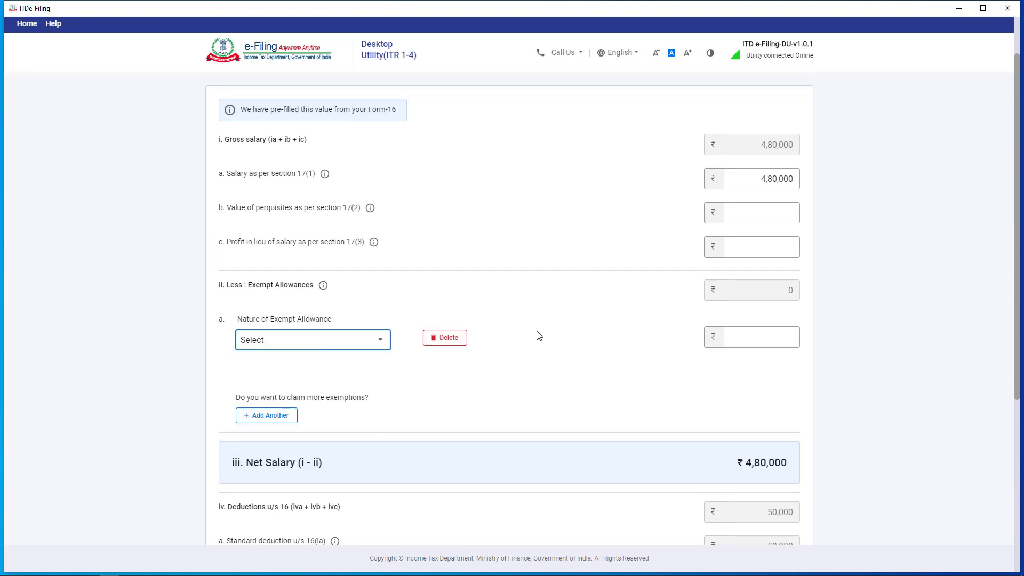
{"action": "left_click", "coordinate": [436, 339]}
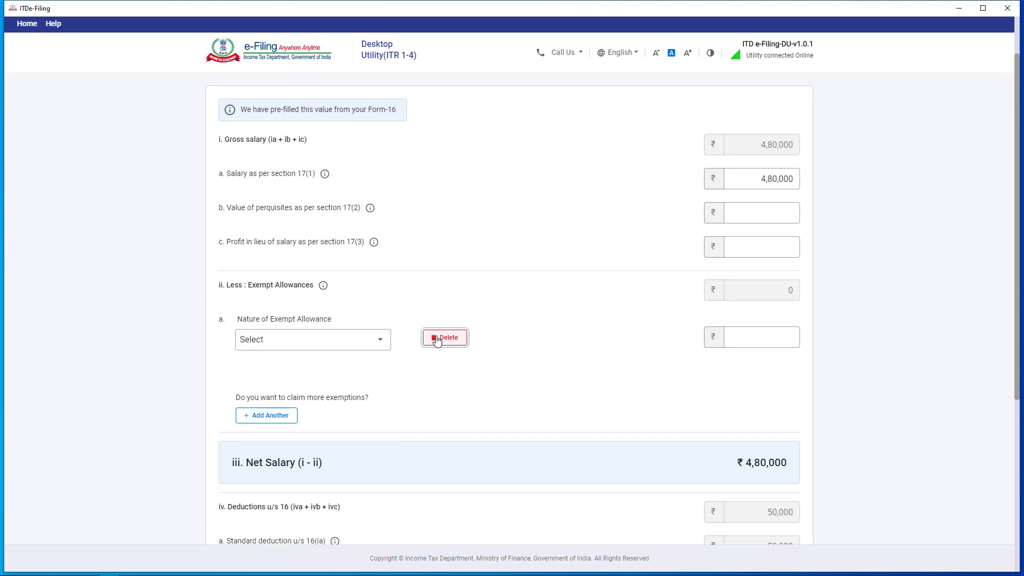
{"action": "left_click", "coordinate": [610, 342]}
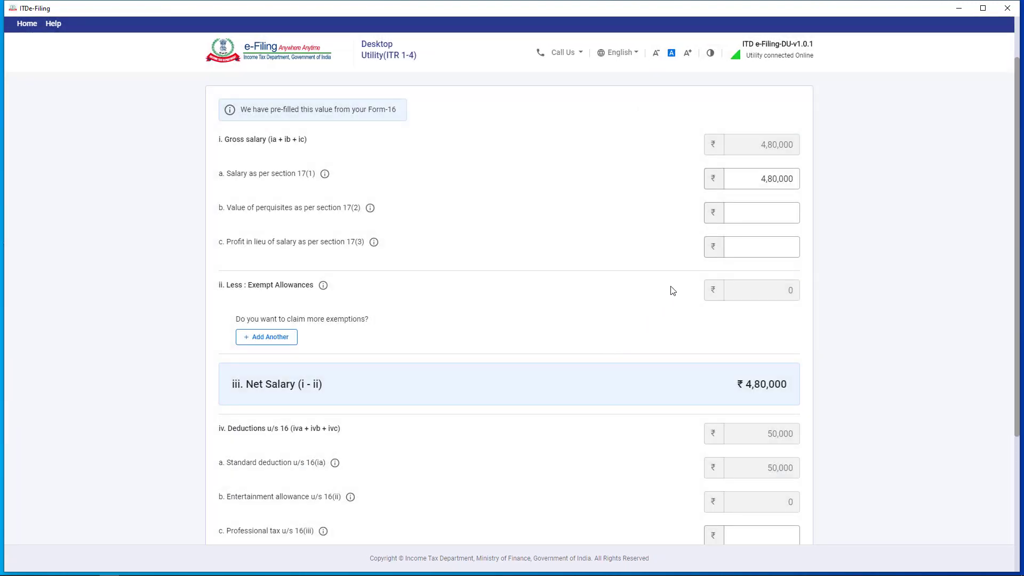
{"action": "scroll", "coordinate": [673, 291], "scroll_direction": "up", "scroll_amount": 2}
{"action": "scroll", "coordinate": [789, 256], "scroll_direction": "down", "scroll_amount": 5}
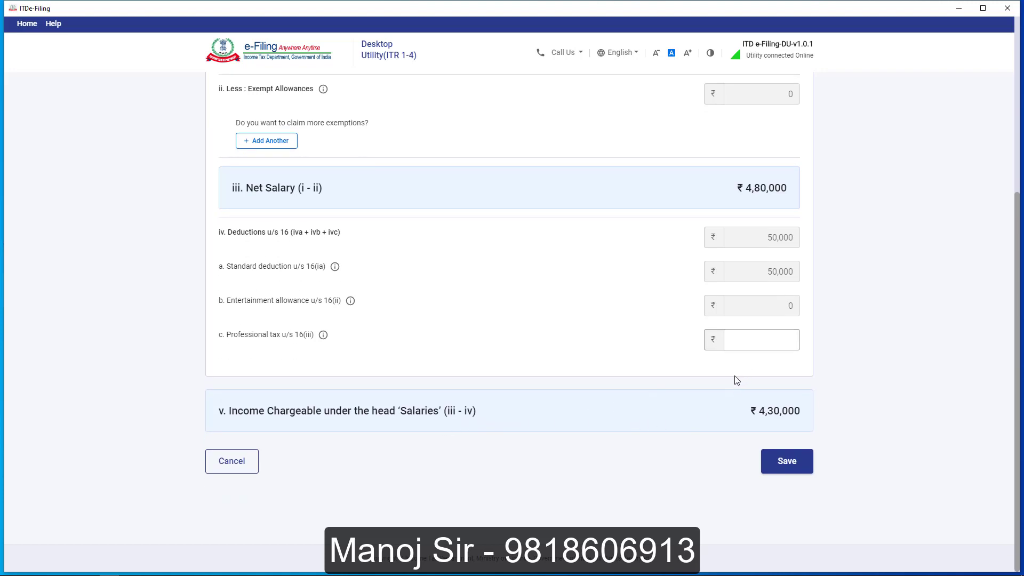
{"action": "left_click", "coordinate": [796, 467]}
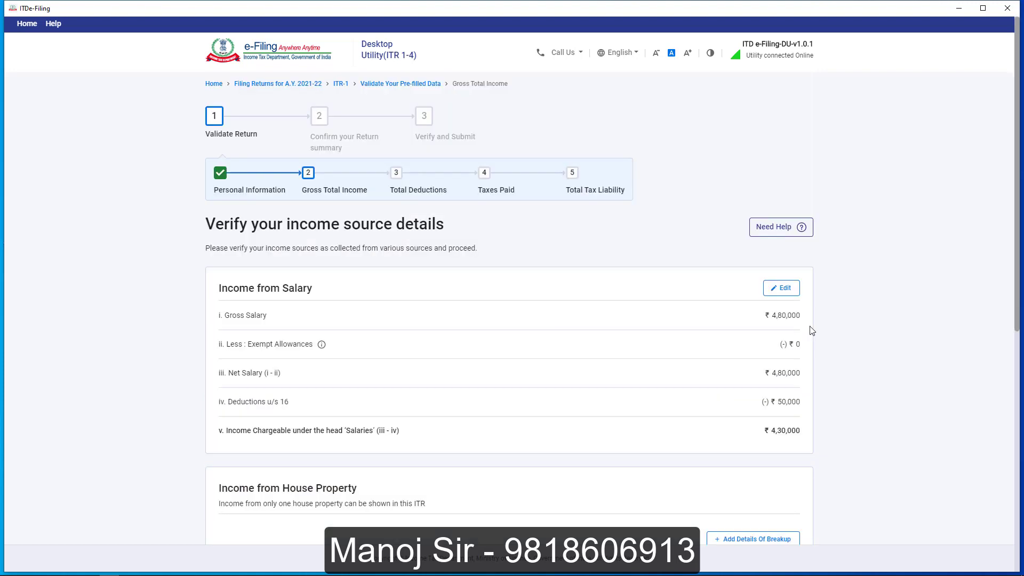
Add ₹20,000 savings bank interest under Income from other sources.
{"action": "scroll", "coordinate": [811, 330], "scroll_direction": "down", "scroll_amount": 5}
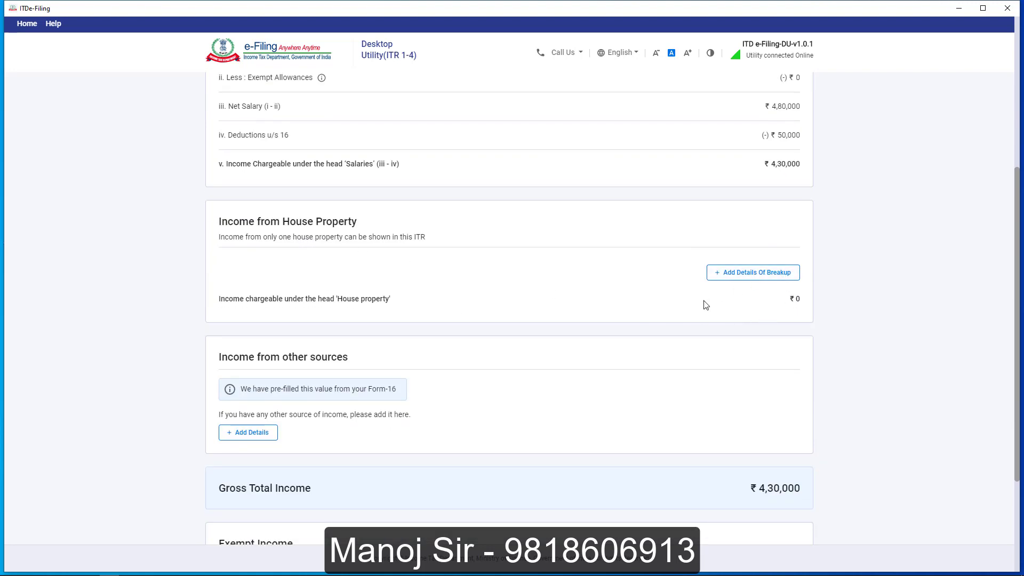
{"action": "scroll", "coordinate": [522, 297], "scroll_direction": "down", "scroll_amount": 2}
{"action": "left_click", "coordinate": [246, 328]}
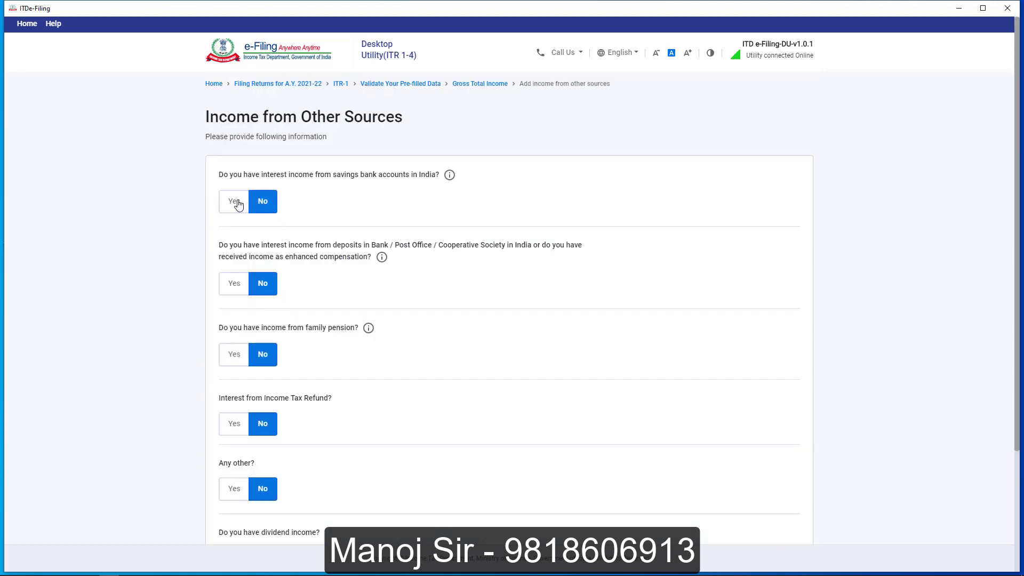
{"action": "left_click", "coordinate": [238, 205]}
{"action": "left_click", "coordinate": [252, 243]}
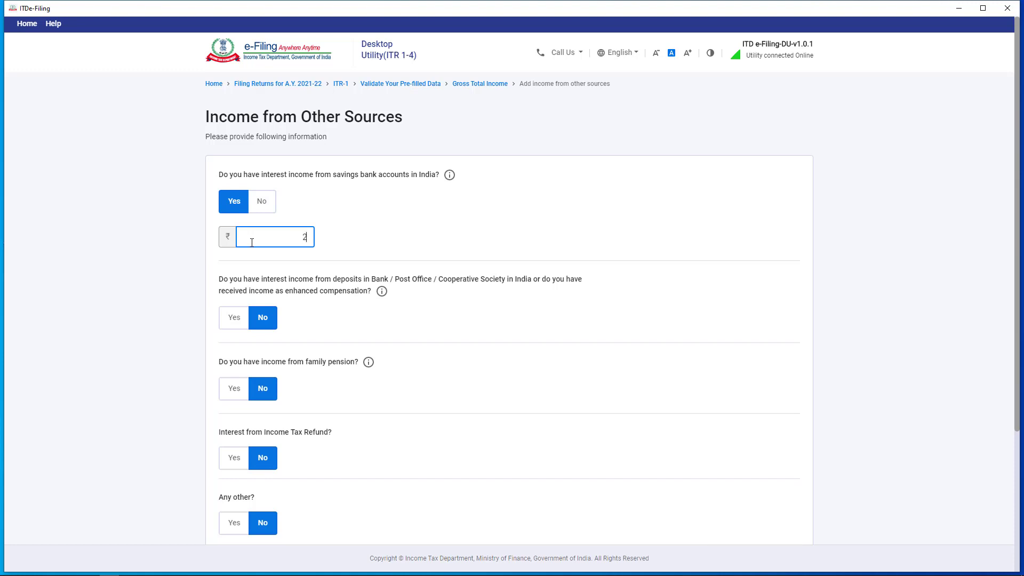
{"action": "left_click", "coordinate": [131, 276]}
{"action": "scroll", "coordinate": [567, 410], "scroll_direction": "down", "scroll_amount": 2}
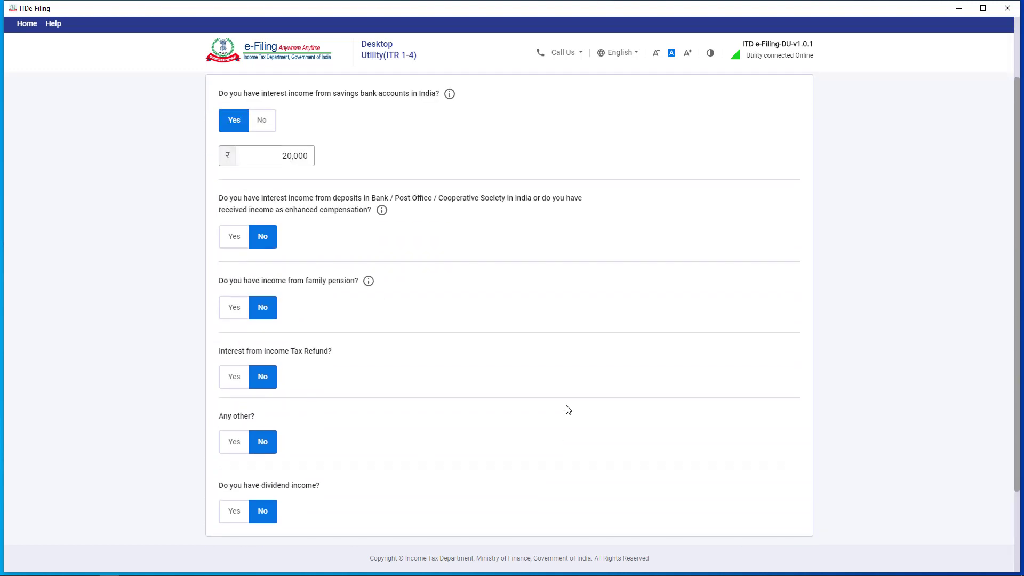
{"action": "scroll", "coordinate": [569, 409], "scroll_direction": "up", "scroll_amount": 1}
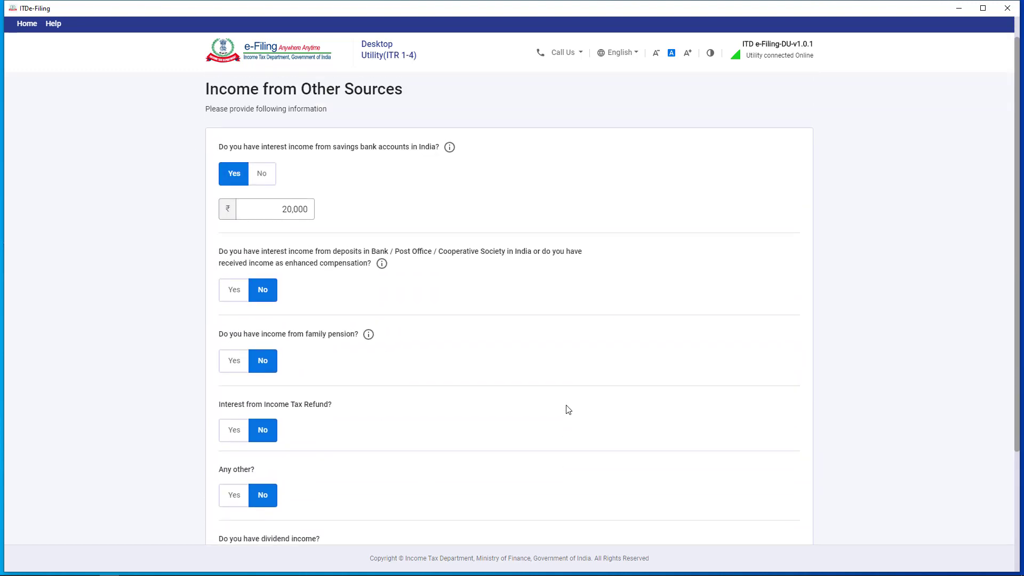
{"action": "scroll", "coordinate": [568, 410], "scroll_direction": "down", "scroll_amount": 3}
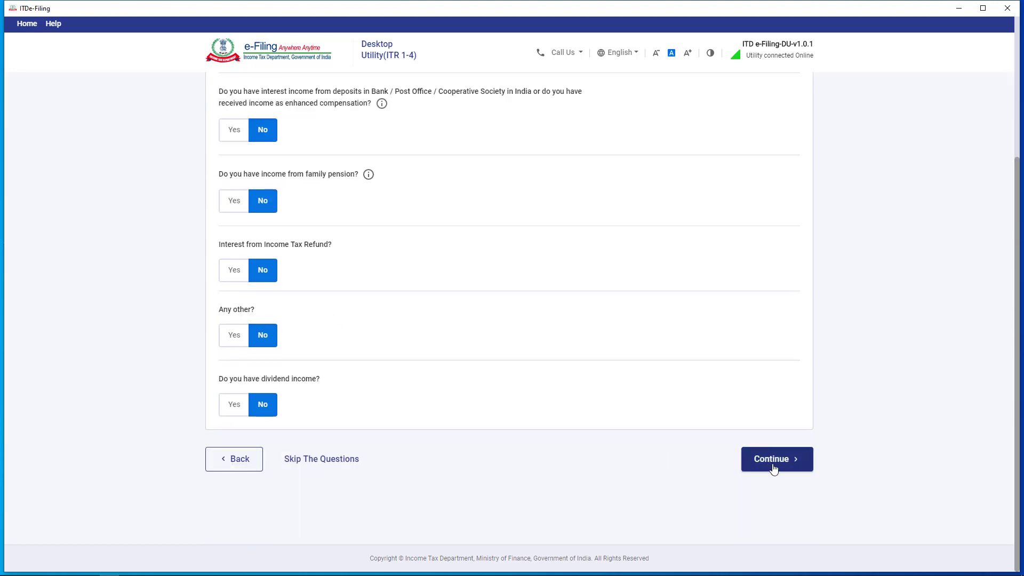
{"action": "left_click", "coordinate": [772, 465]}
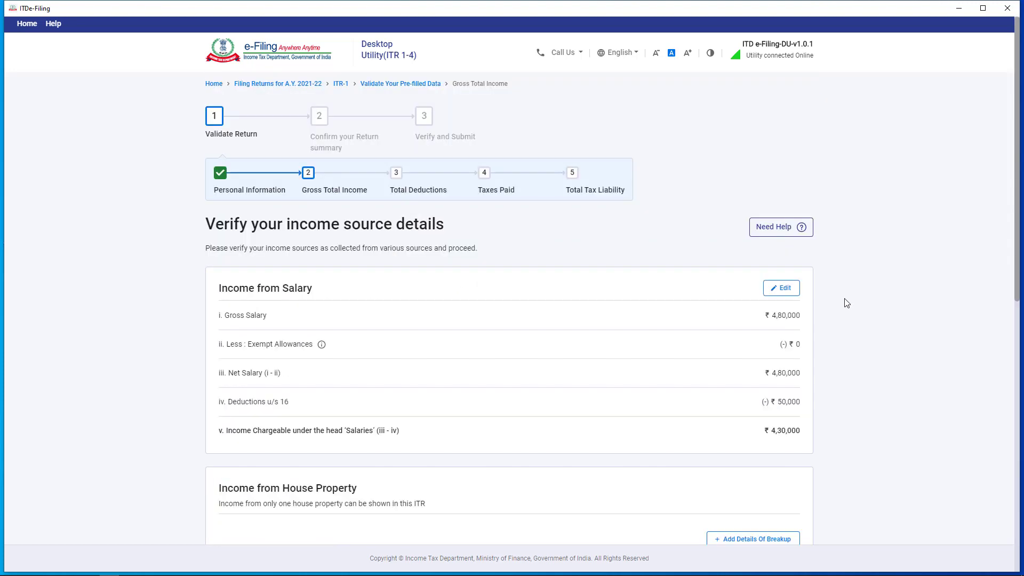
Confirm the Gross Total Income of ₹4,50,000.
{"action": "scroll", "coordinate": [846, 309], "scroll_direction": "down", "scroll_amount": 1}
{"action": "scroll", "coordinate": [847, 313], "scroll_direction": "down", "scroll_amount": 8}
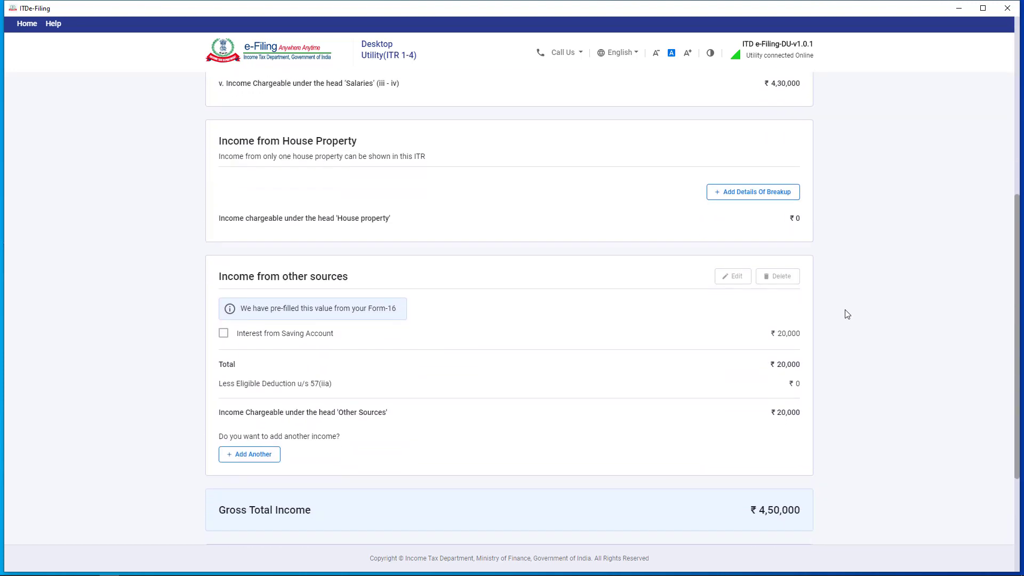
{"action": "scroll", "coordinate": [847, 314], "scroll_direction": "down", "scroll_amount": 1}
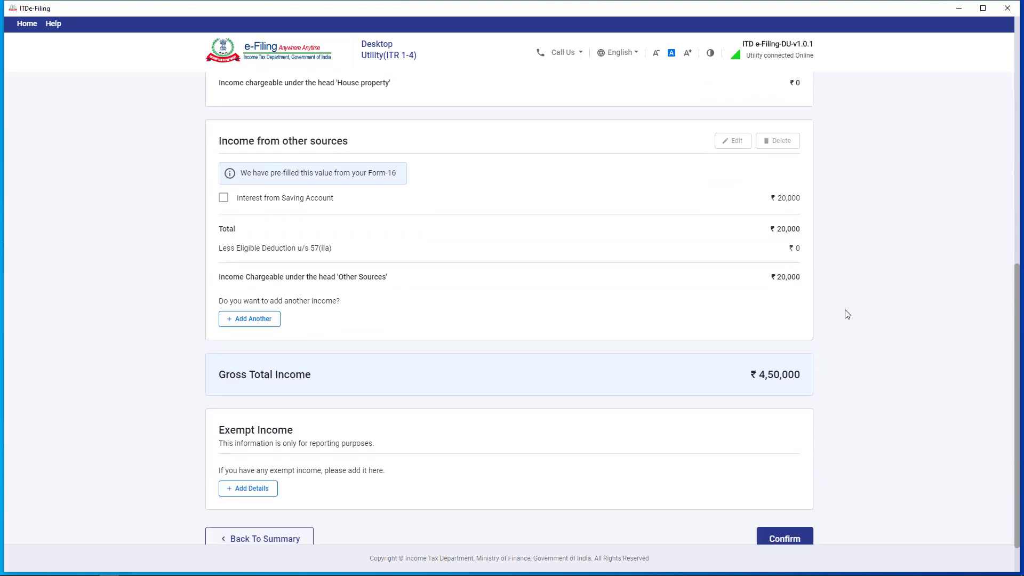
{"action": "scroll", "coordinate": [845, 315], "scroll_direction": "down", "scroll_amount": 1}
{"action": "left_click", "coordinate": [780, 496]}
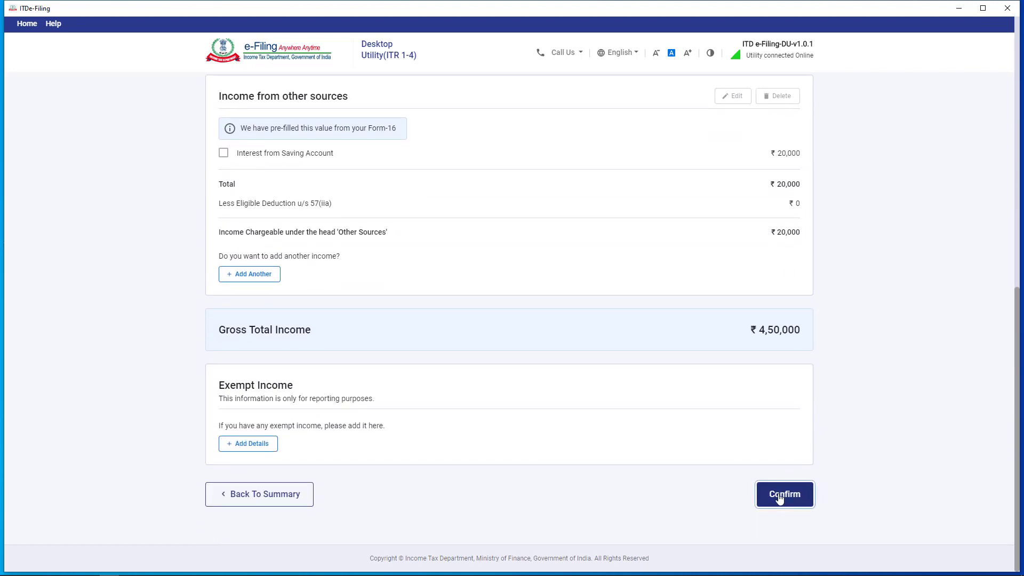
{"action": "scroll", "coordinate": [418, 322], "scroll_direction": "down", "scroll_amount": 2}
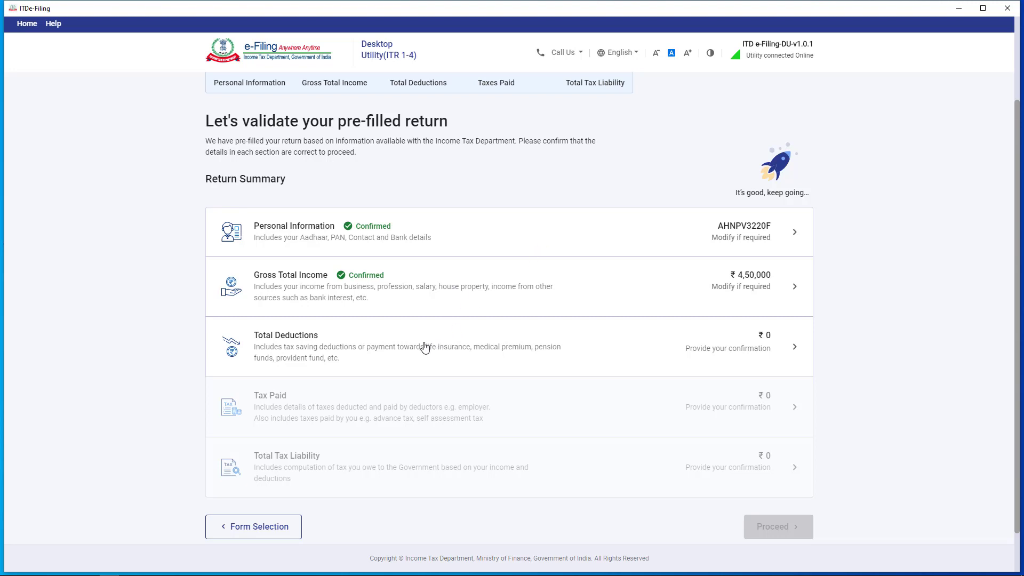
Open the Total Deductions questionnaire and enter ₹15,000 under Section 80C.
{"action": "left_click", "coordinate": [403, 347]}
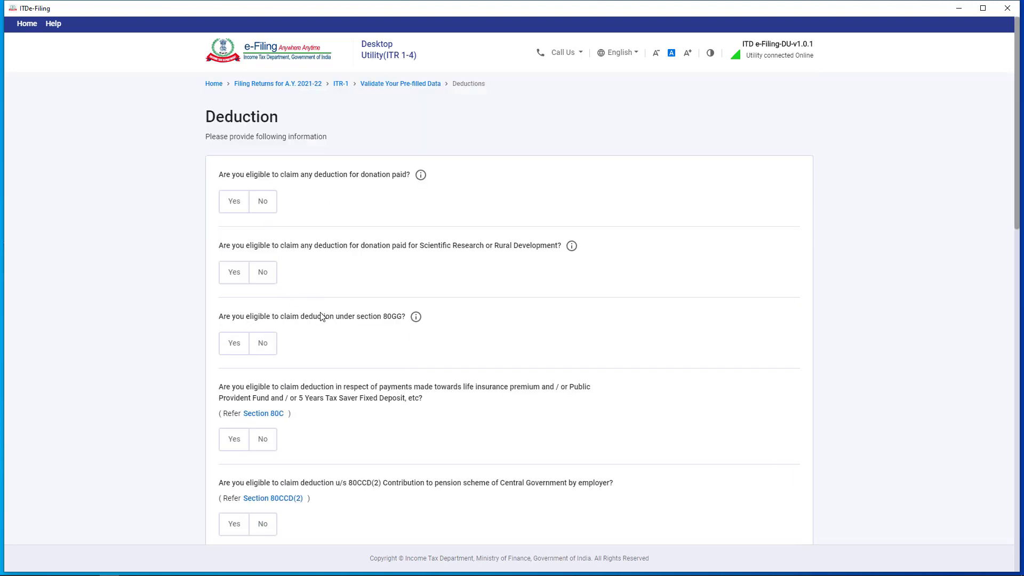
{"action": "scroll", "coordinate": [319, 318], "scroll_direction": "down", "scroll_amount": 1}
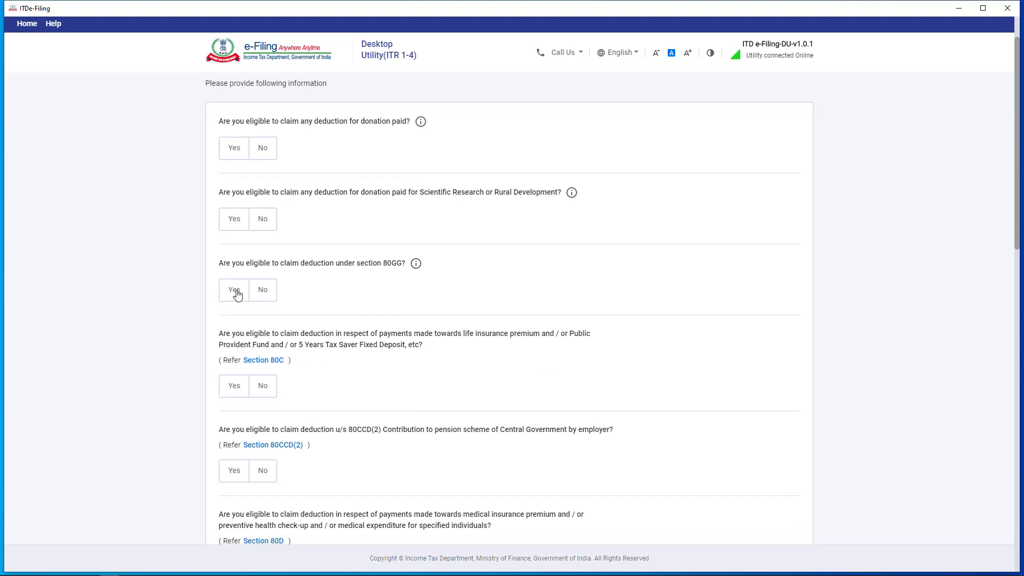
{"action": "left_click", "coordinate": [236, 392]}
{"action": "left_click", "coordinate": [276, 438]}
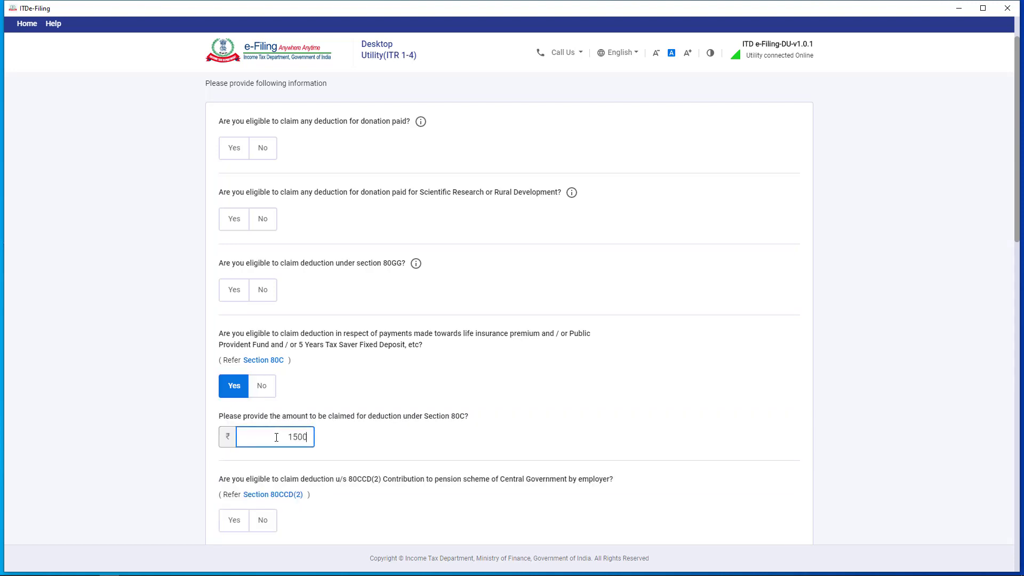
{"action": "left_click", "coordinate": [149, 424]}
Review the remaining deductions list and submit the deduction answers.
{"action": "scroll", "coordinate": [190, 423], "scroll_direction": "down", "scroll_amount": 12}
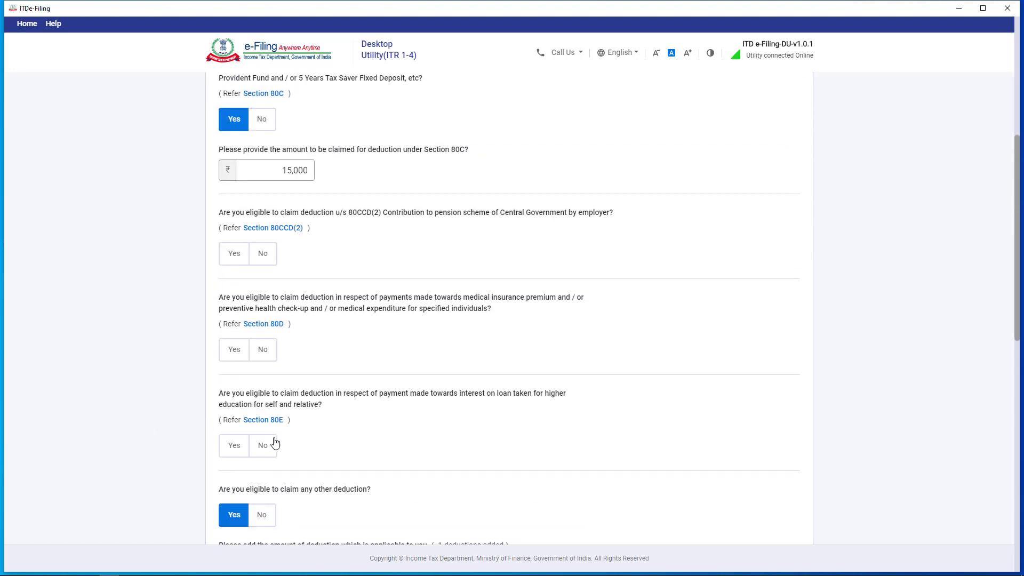
{"action": "scroll", "coordinate": [506, 453], "scroll_direction": "down", "scroll_amount": 1}
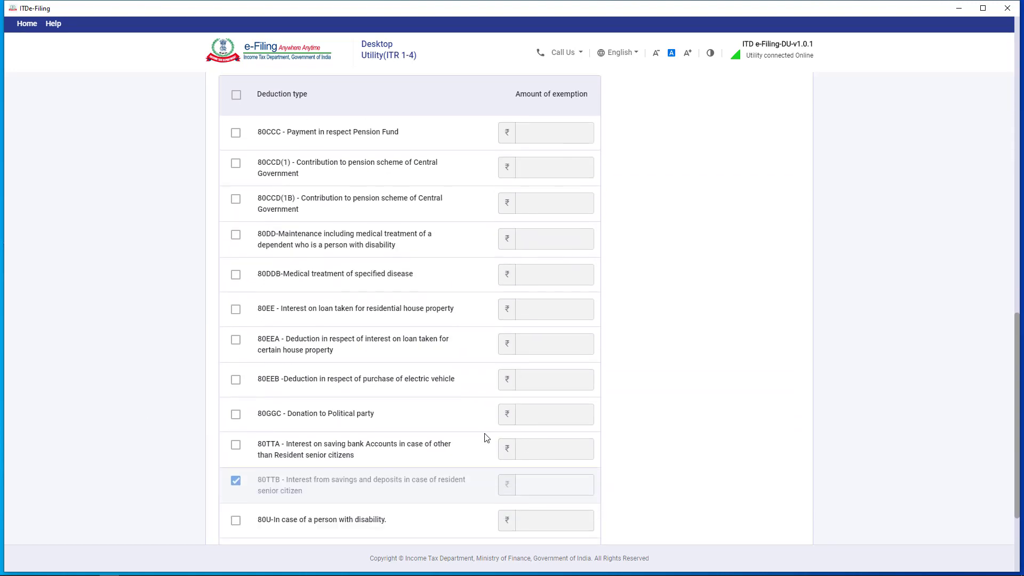
{"action": "scroll", "coordinate": [486, 437], "scroll_direction": "down", "scroll_amount": 1}
{"action": "scroll", "coordinate": [400, 434], "scroll_direction": "down", "scroll_amount": 2}
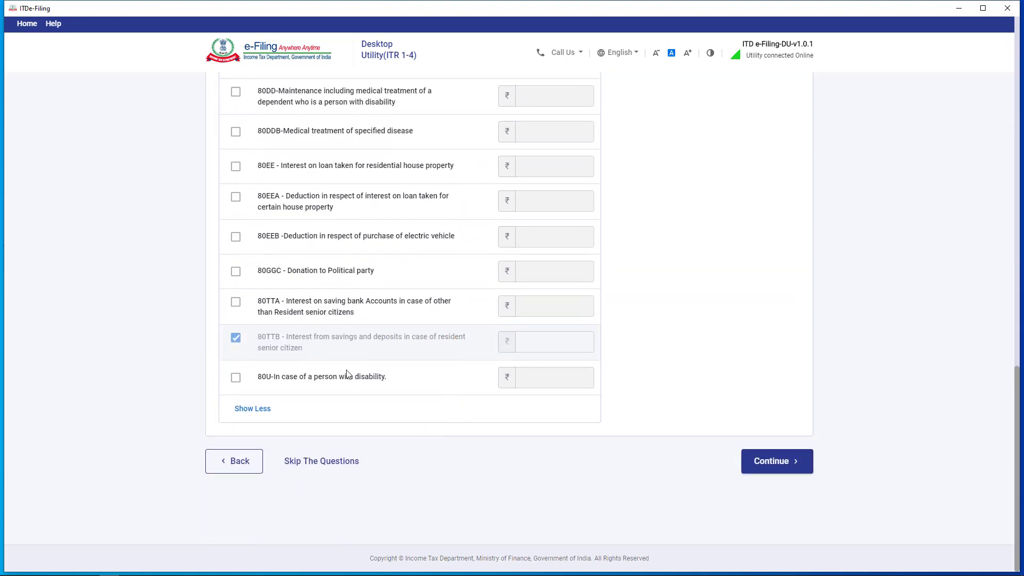
{"action": "scroll", "coordinate": [428, 323], "scroll_direction": "up", "scroll_amount": 2}
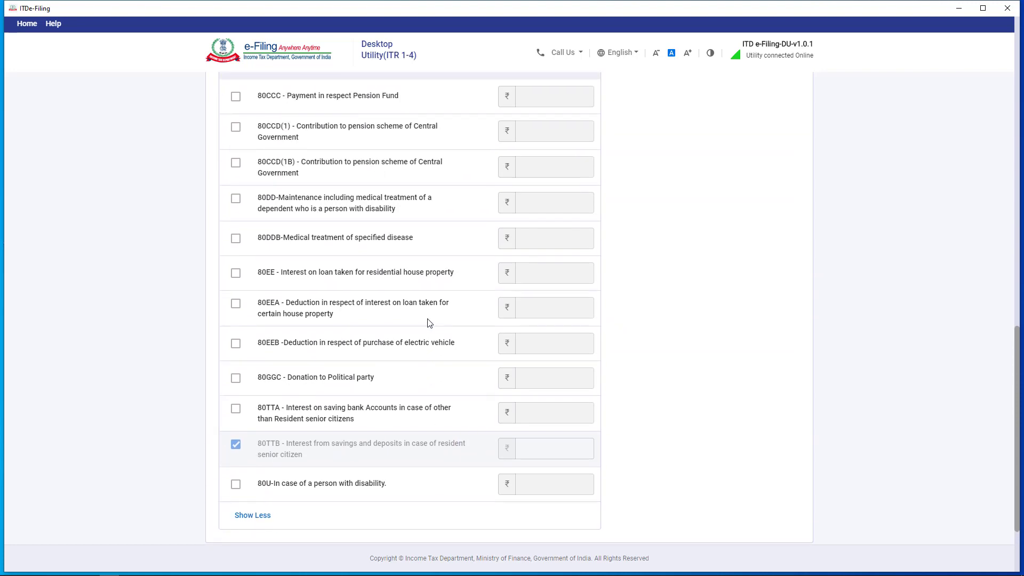
{"action": "scroll", "coordinate": [429, 323], "scroll_direction": "up", "scroll_amount": 4}
{"action": "scroll", "coordinate": [428, 322], "scroll_direction": "down", "scroll_amount": 6}
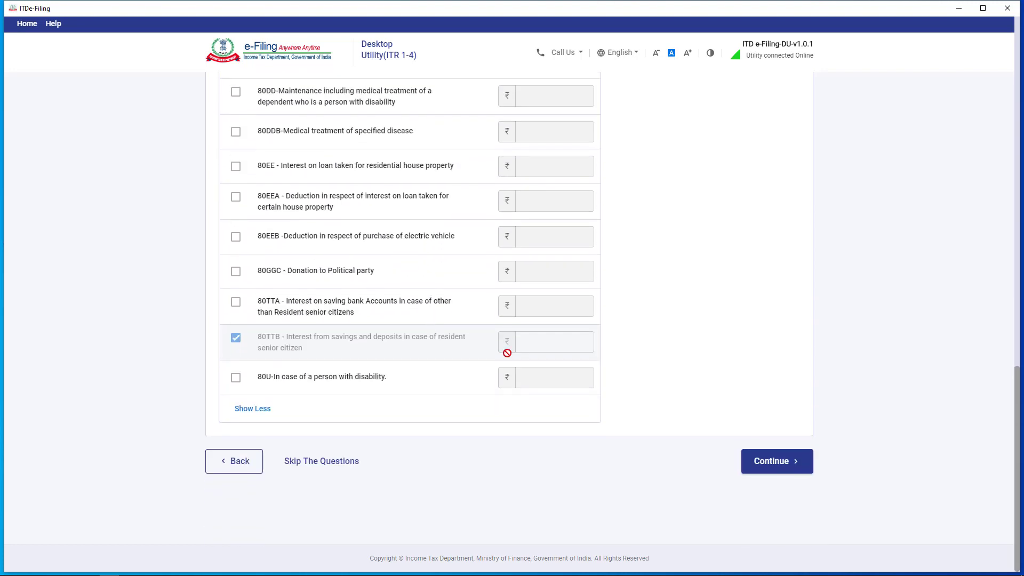
{"action": "left_click", "coordinate": [797, 469]}
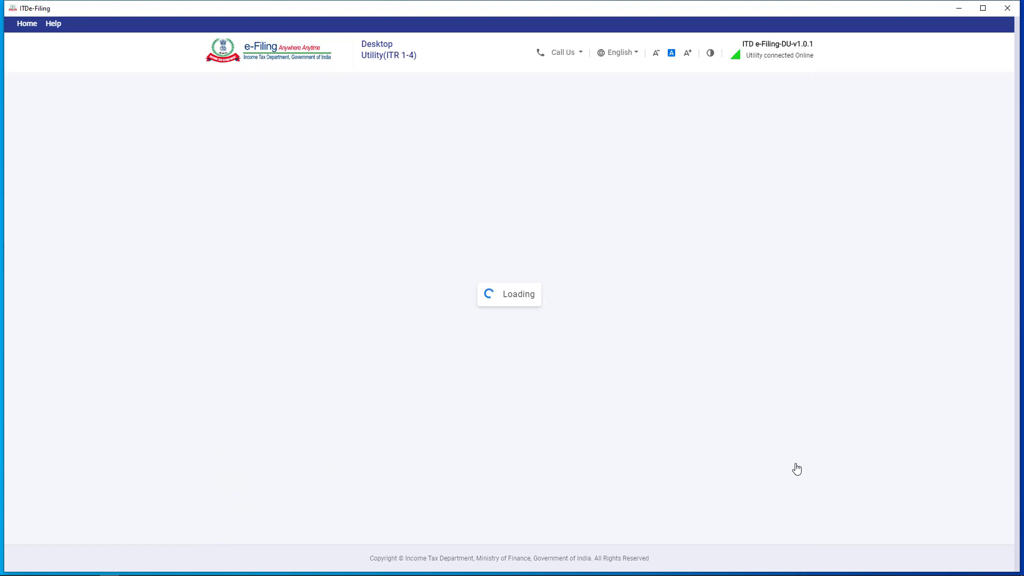
Confirm the verified deductions of ₹15,000 on the Verify your deductions page.
{"action": "scroll", "coordinate": [832, 404], "scroll_direction": "down", "scroll_amount": 3}
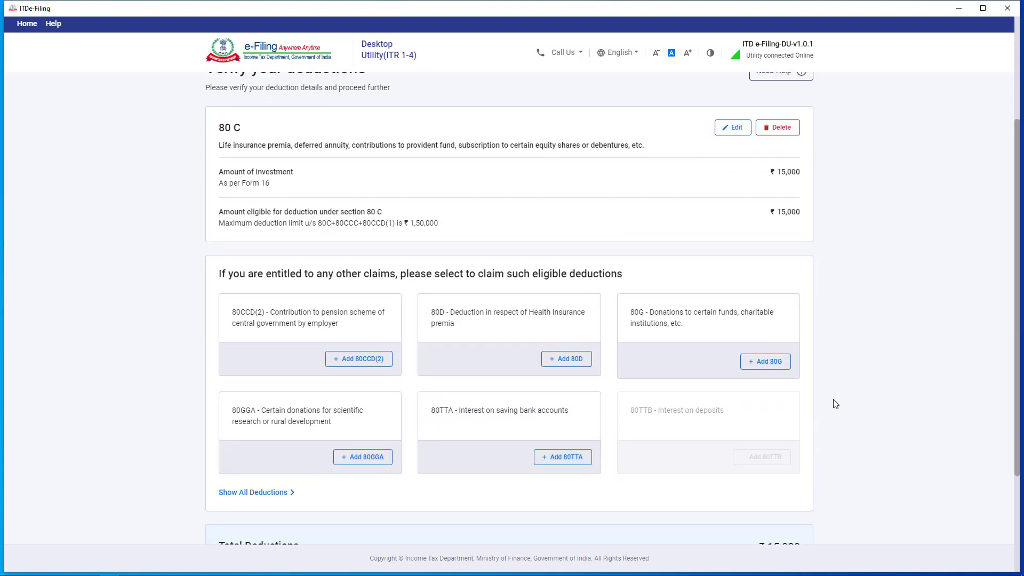
{"action": "scroll", "coordinate": [836, 403], "scroll_direction": "up", "scroll_amount": 1}
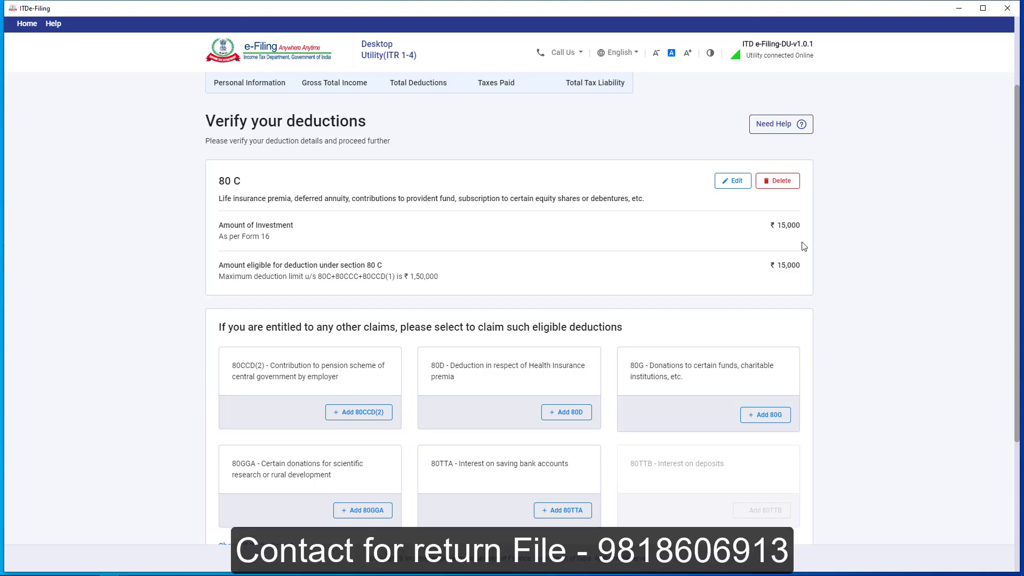
{"action": "scroll", "coordinate": [804, 246], "scroll_direction": "down", "scroll_amount": 1}
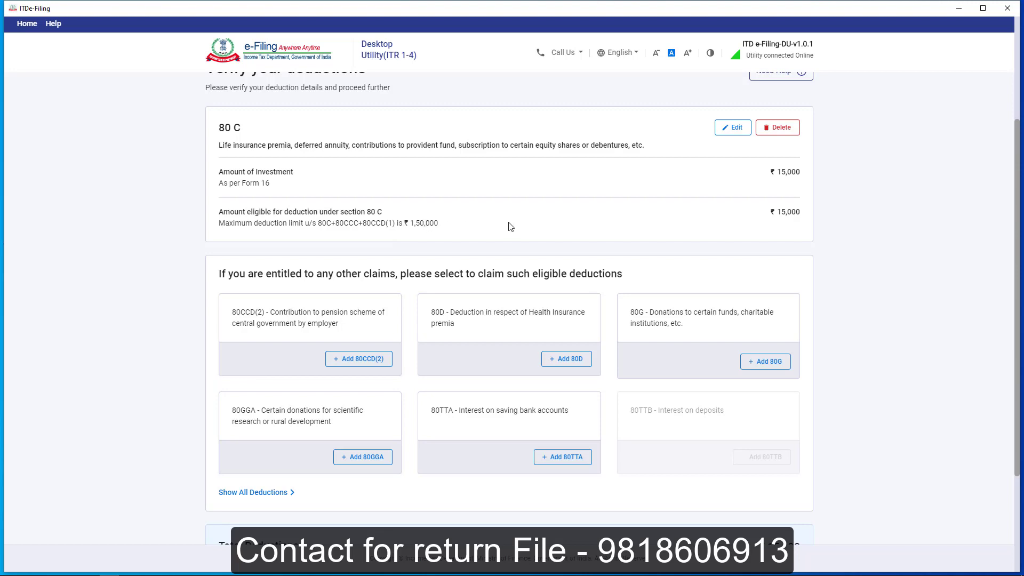
{"action": "scroll", "coordinate": [838, 277], "scroll_direction": "down", "scroll_amount": 3}
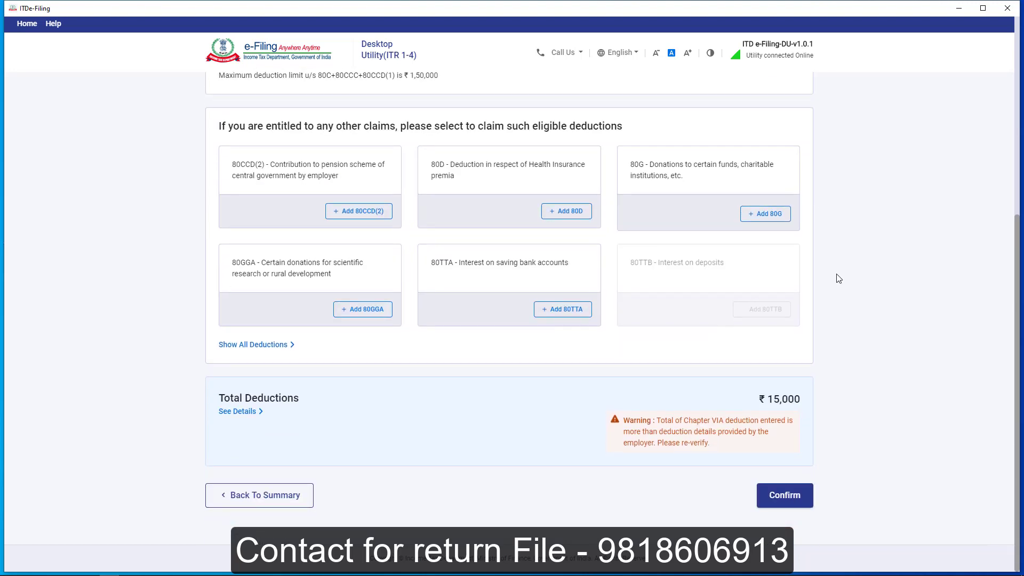
{"action": "left_click", "coordinate": [796, 508]}
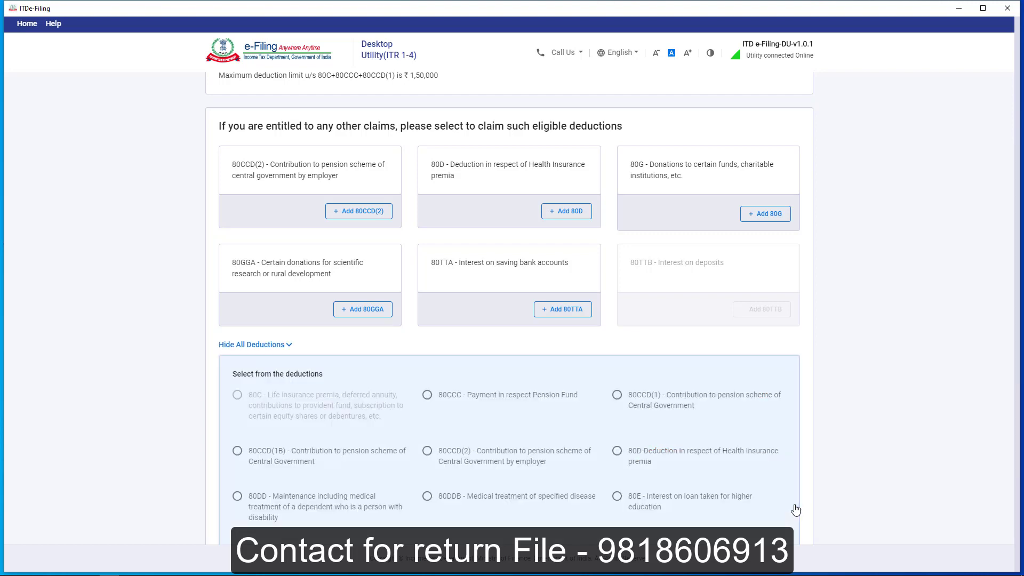
{"action": "scroll", "coordinate": [798, 373], "scroll_direction": "down", "scroll_amount": 2}
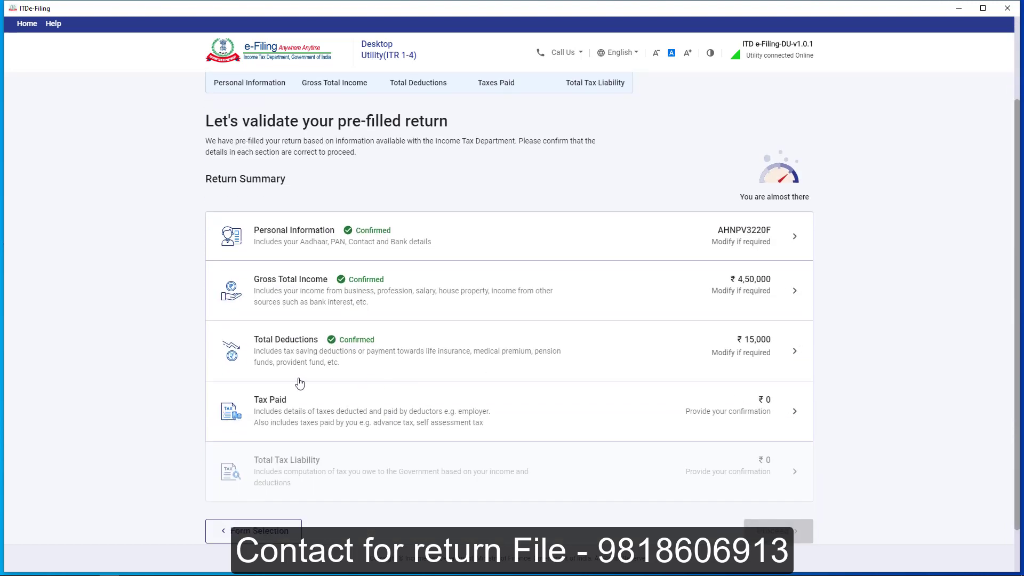
Review the ₹0 Tax Paid TDS/TCS details and confirm them.
{"action": "scroll", "coordinate": [534, 367], "scroll_direction": "down", "scroll_amount": 1}
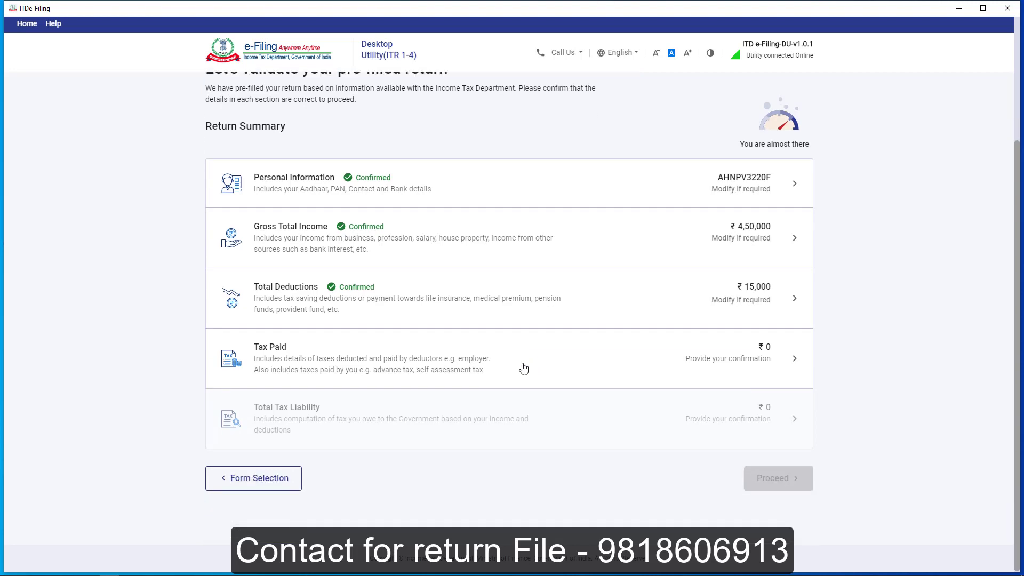
{"action": "left_click", "coordinate": [425, 362]}
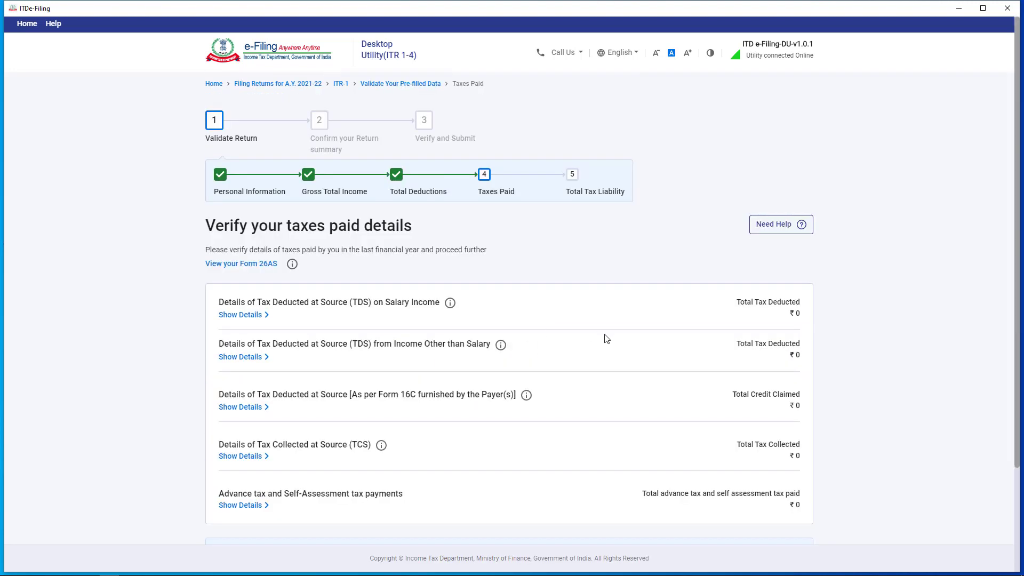
{"action": "scroll", "coordinate": [607, 338], "scroll_direction": "down", "scroll_amount": 2}
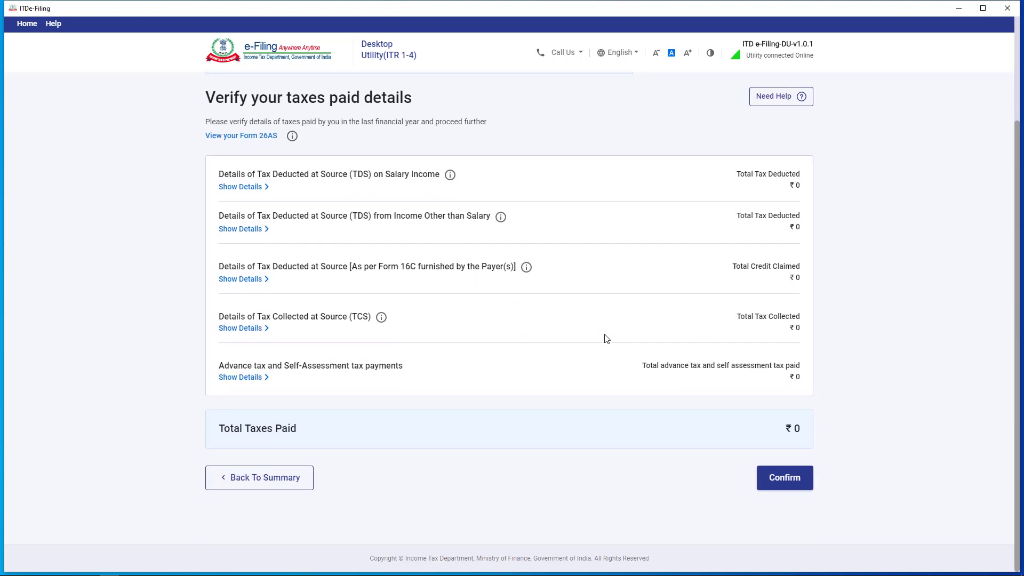
{"action": "scroll", "coordinate": [607, 339], "scroll_direction": "up", "scroll_amount": 3}
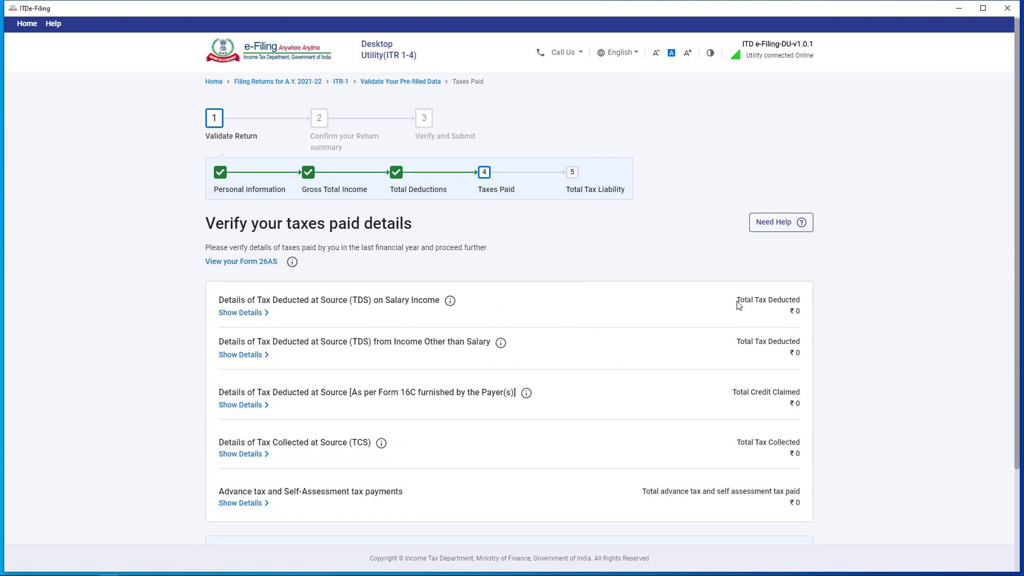
{"action": "scroll", "coordinate": [652, 286], "scroll_direction": "down", "scroll_amount": 2}
{"action": "scroll", "coordinate": [711, 352], "scroll_direction": "up", "scroll_amount": 2}
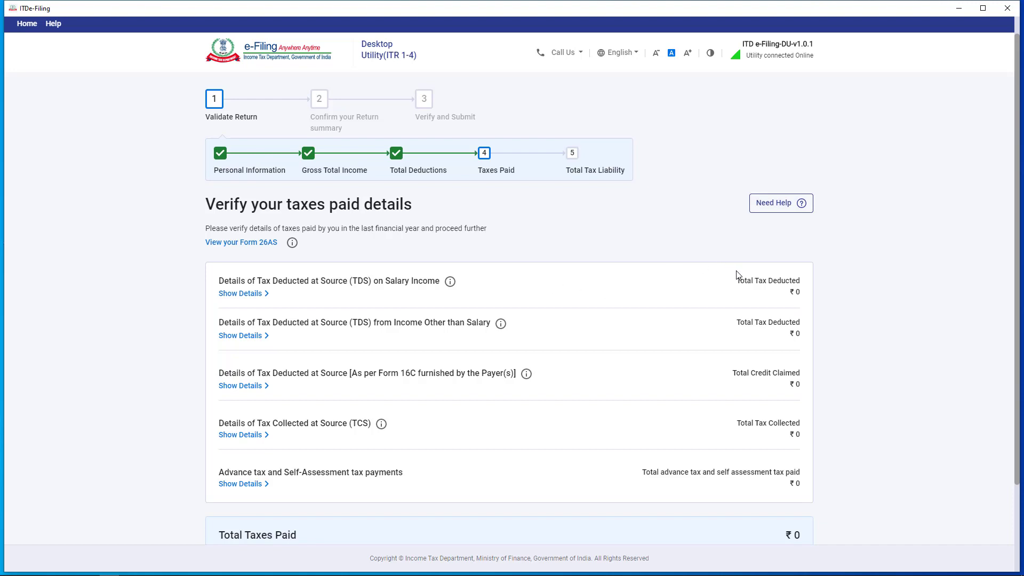
{"action": "scroll", "coordinate": [662, 225], "scroll_direction": "down", "scroll_amount": 2}
{"action": "scroll", "coordinate": [644, 322], "scroll_direction": "up", "scroll_amount": 3}
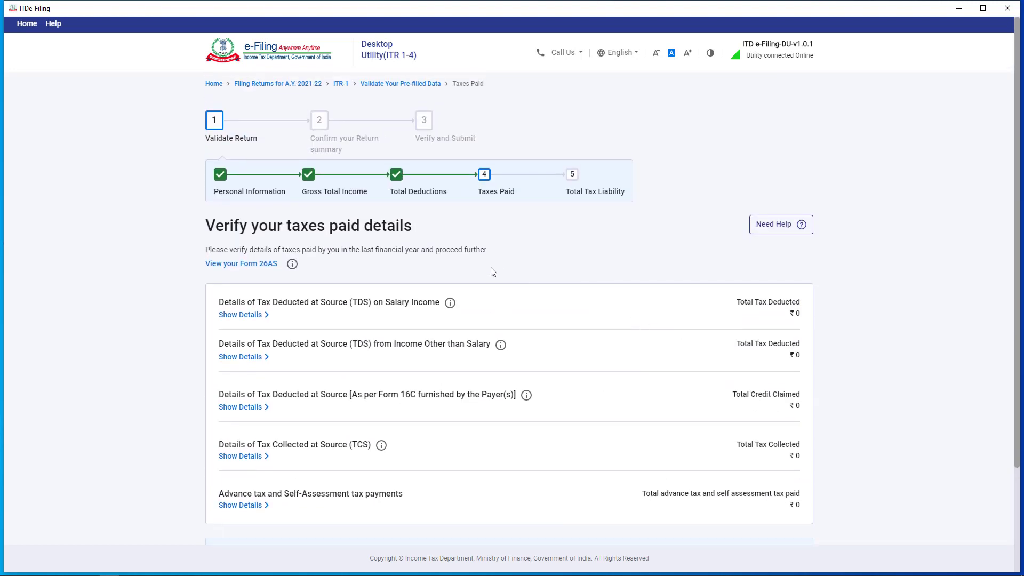
{"action": "scroll", "coordinate": [483, 277], "scroll_direction": "down", "scroll_amount": 2}
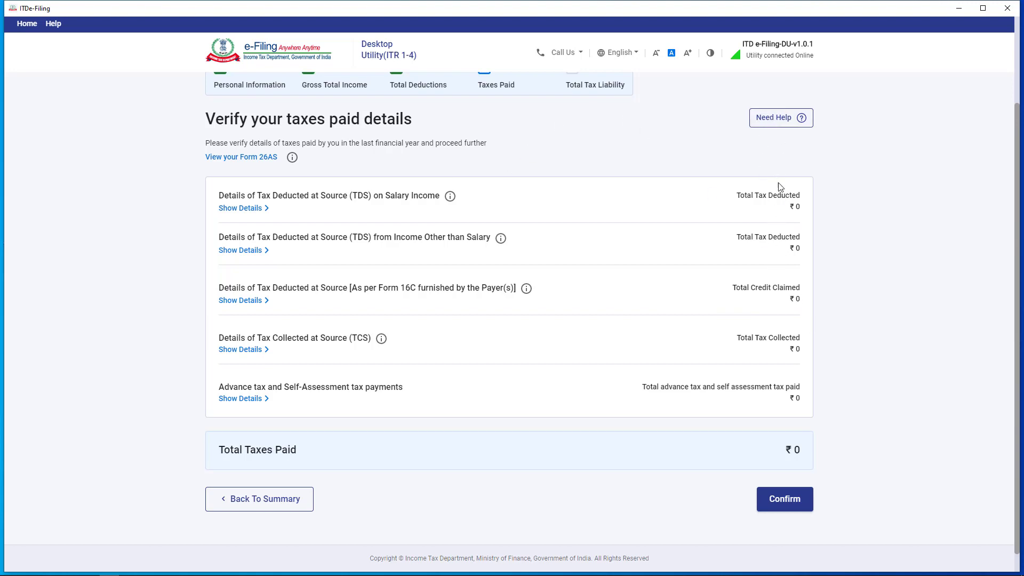
{"action": "left_click", "coordinate": [774, 500]}
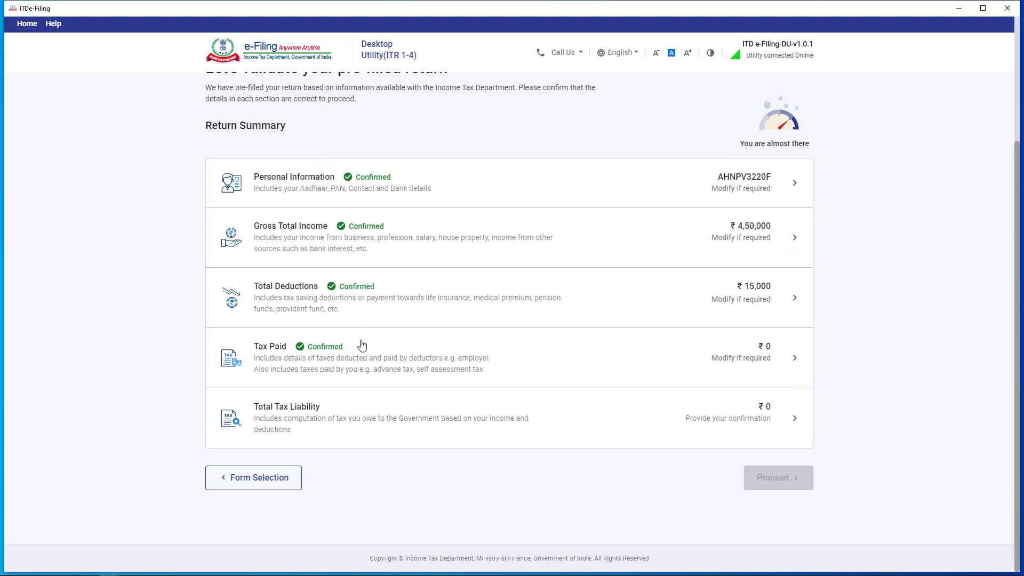
Review the Computation of Income and Tax on ₹4,35,000, rebated to ₹0, and confirm the liability.
{"action": "left_click", "coordinate": [397, 420]}
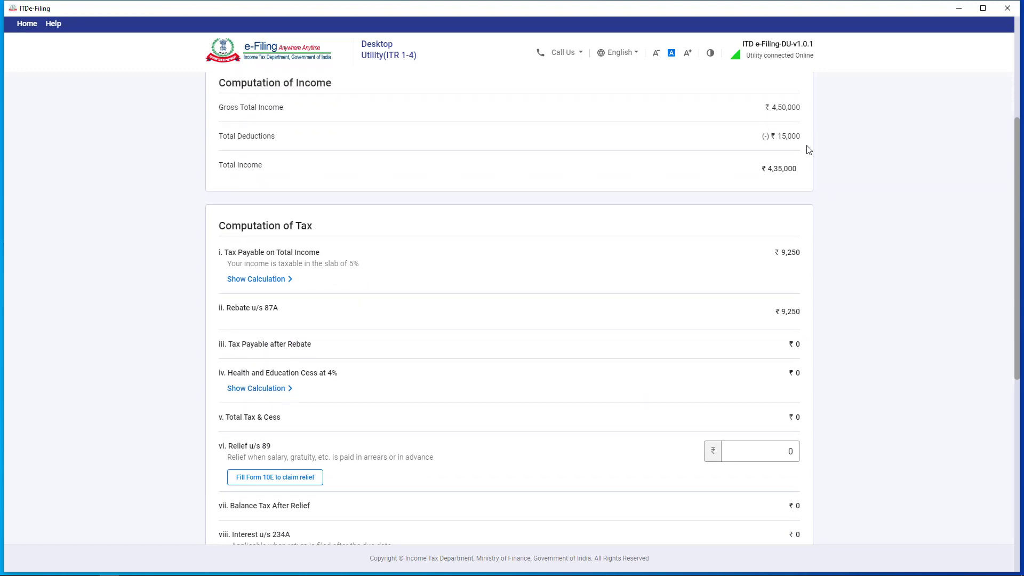
{"action": "scroll", "coordinate": [801, 160], "scroll_direction": "down", "scroll_amount": 1}
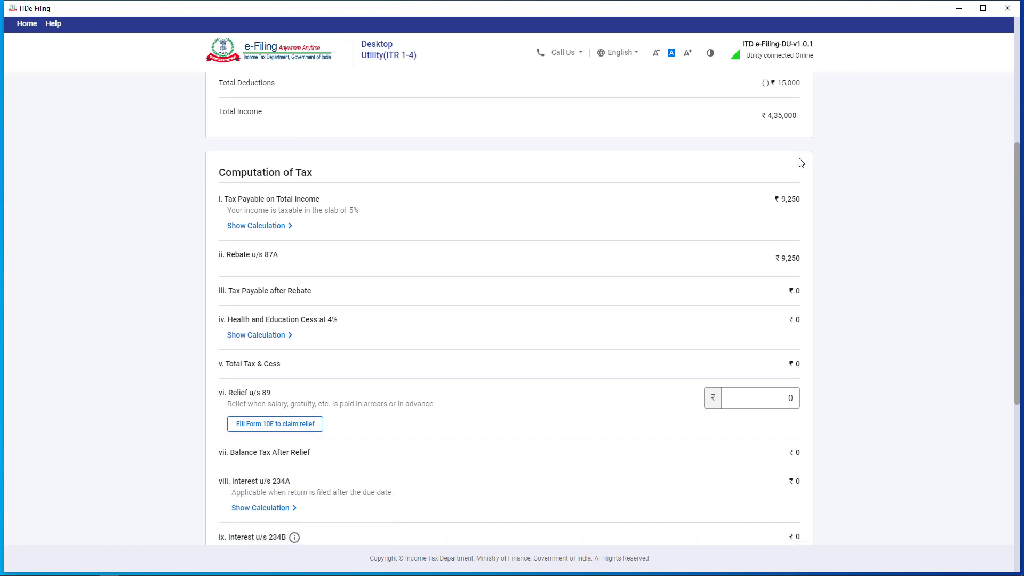
{"action": "scroll", "coordinate": [801, 163], "scroll_direction": "down", "scroll_amount": 1}
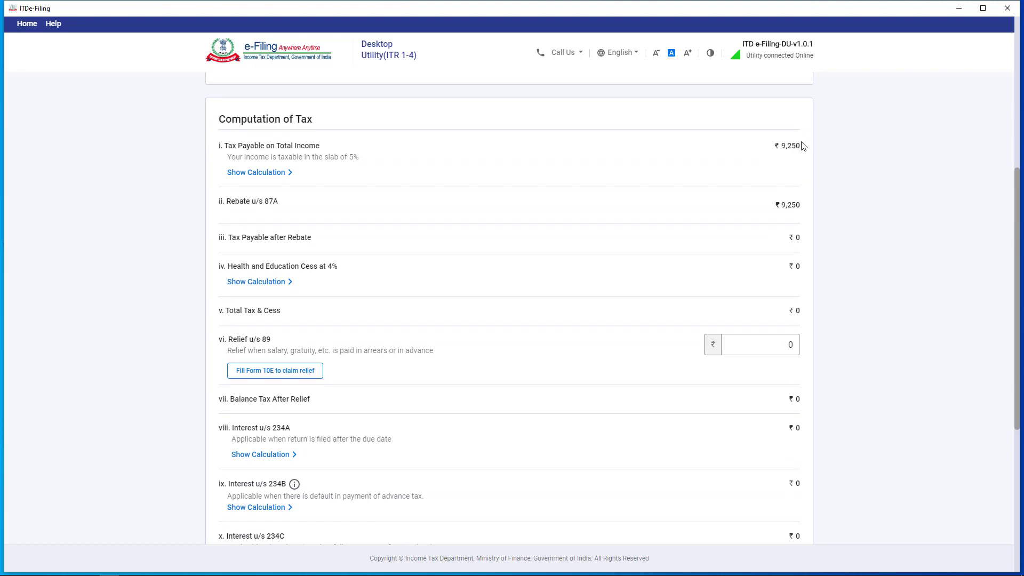
{"action": "scroll", "coordinate": [768, 165], "scroll_direction": "up", "scroll_amount": 2}
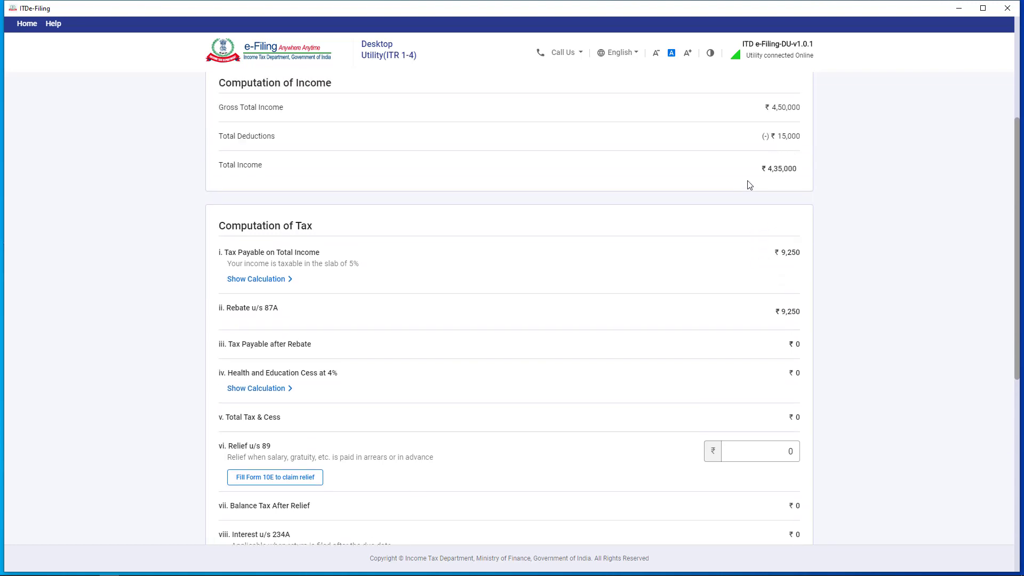
{"action": "scroll", "coordinate": [729, 191], "scroll_direction": "down", "scroll_amount": 2}
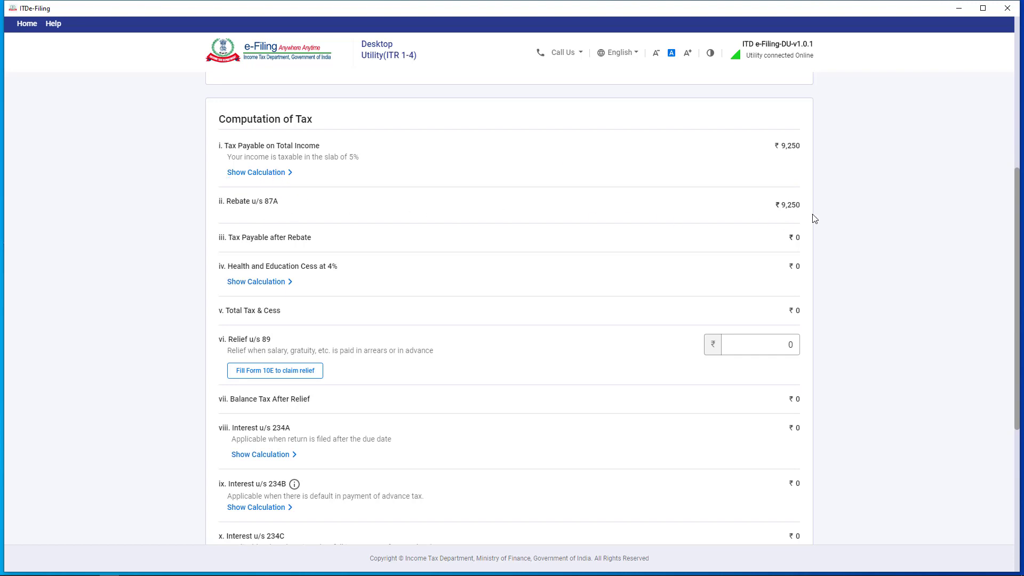
{"action": "scroll", "coordinate": [791, 213], "scroll_direction": "down", "scroll_amount": 2}
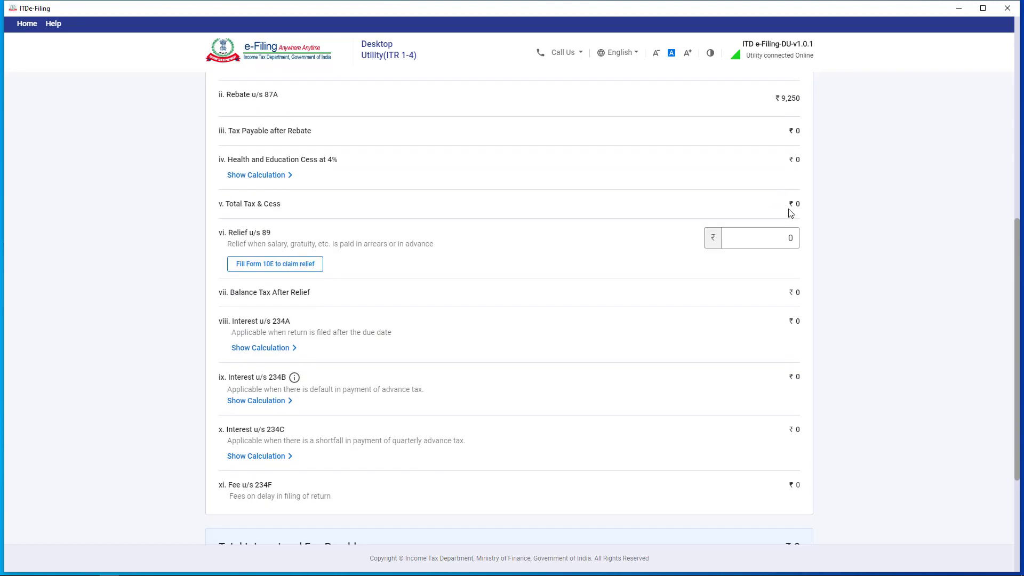
{"action": "scroll", "coordinate": [824, 230], "scroll_direction": "down", "scroll_amount": 3}
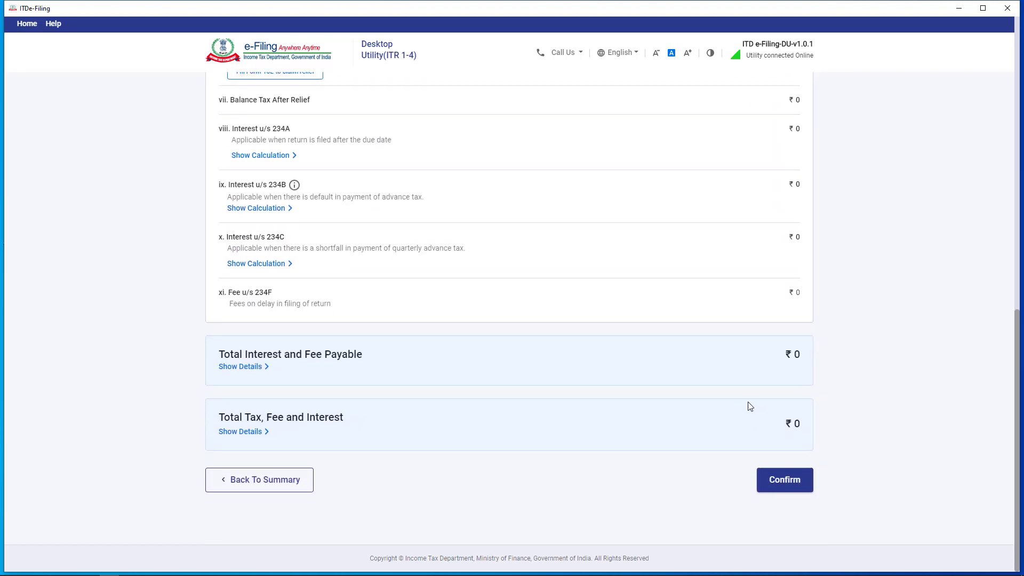
{"action": "left_click", "coordinate": [790, 483]}
Move past the fully confirmed summary and ₹0-payable tax summary to Preview and Submit your return.
{"action": "scroll", "coordinate": [788, 353], "scroll_direction": "down", "scroll_amount": 3}
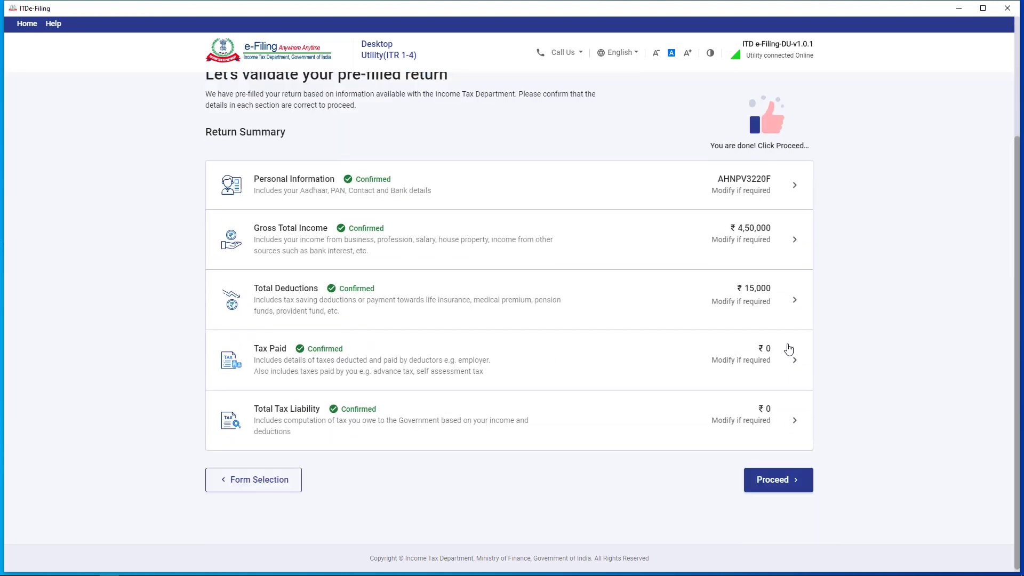
{"action": "scroll", "coordinate": [380, 272], "scroll_direction": "up", "scroll_amount": 3}
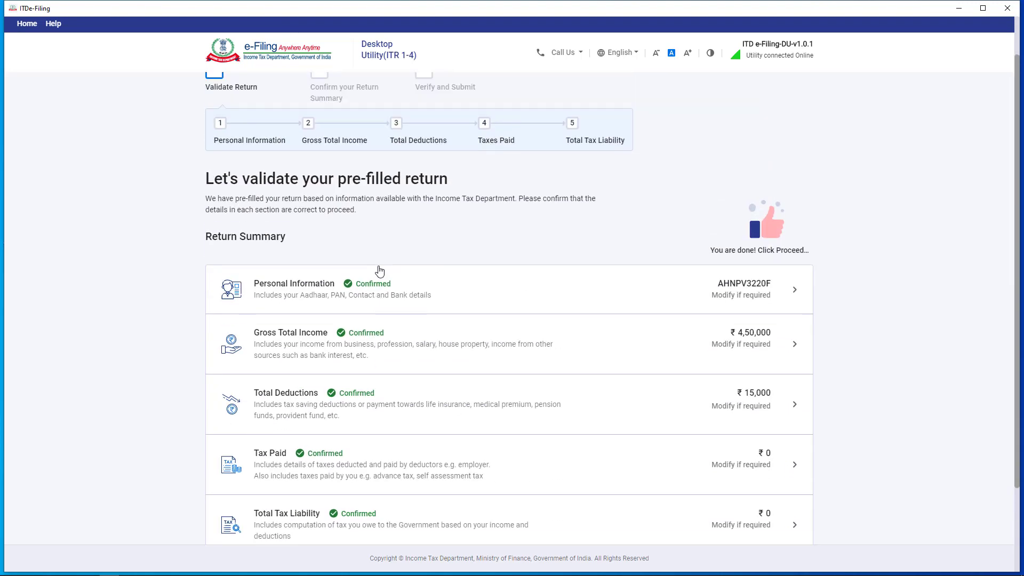
{"action": "scroll", "coordinate": [380, 272], "scroll_direction": "down", "scroll_amount": 3}
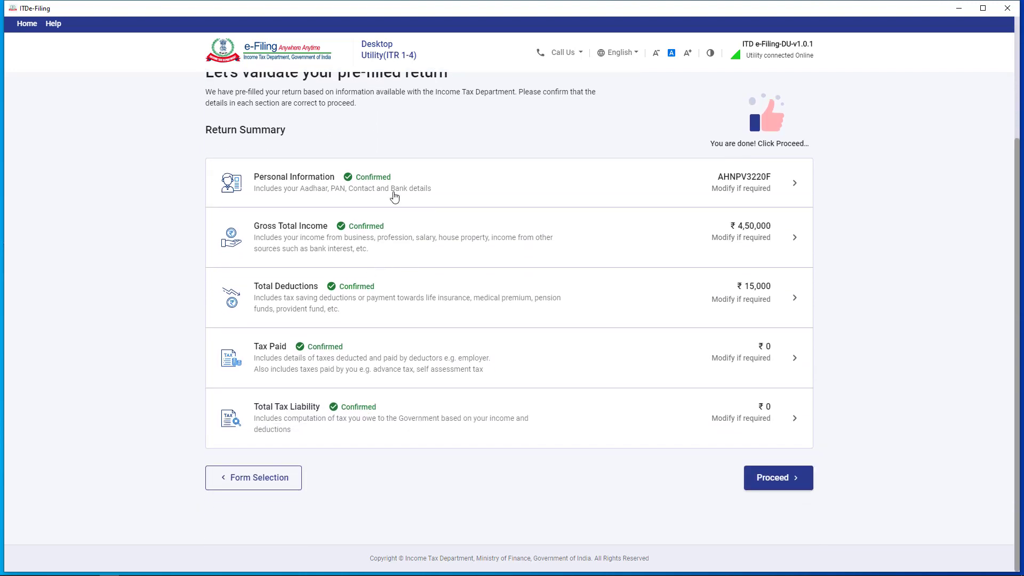
{"action": "left_click", "coordinate": [779, 486]}
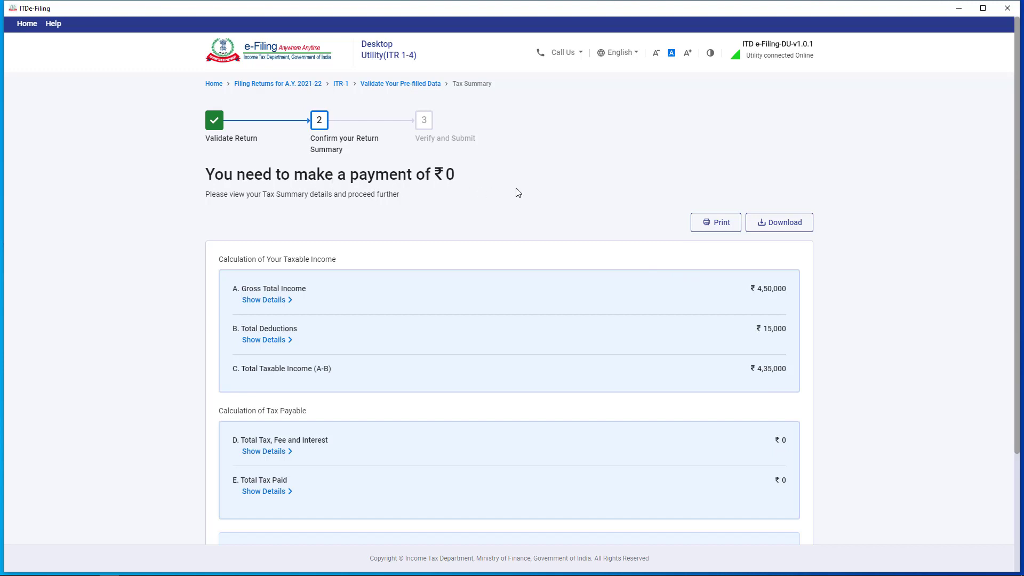
{"action": "scroll", "coordinate": [512, 194], "scroll_direction": "down", "scroll_amount": 3}
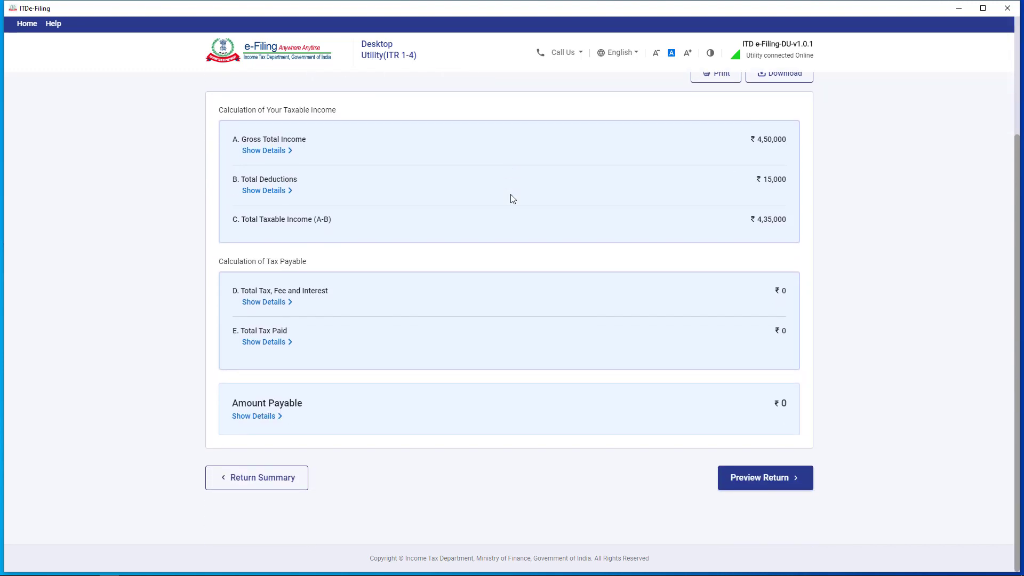
{"action": "left_click", "coordinate": [790, 490]}
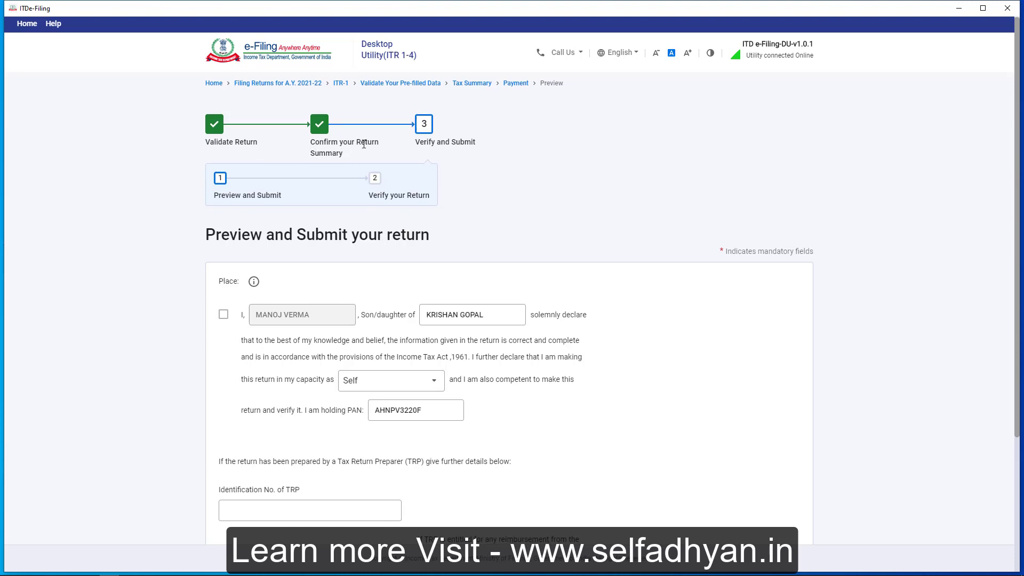
Accept the taxpayer declaration with filing capacity set to Self.
{"action": "scroll", "coordinate": [344, 143], "scroll_direction": "down", "scroll_amount": 1}
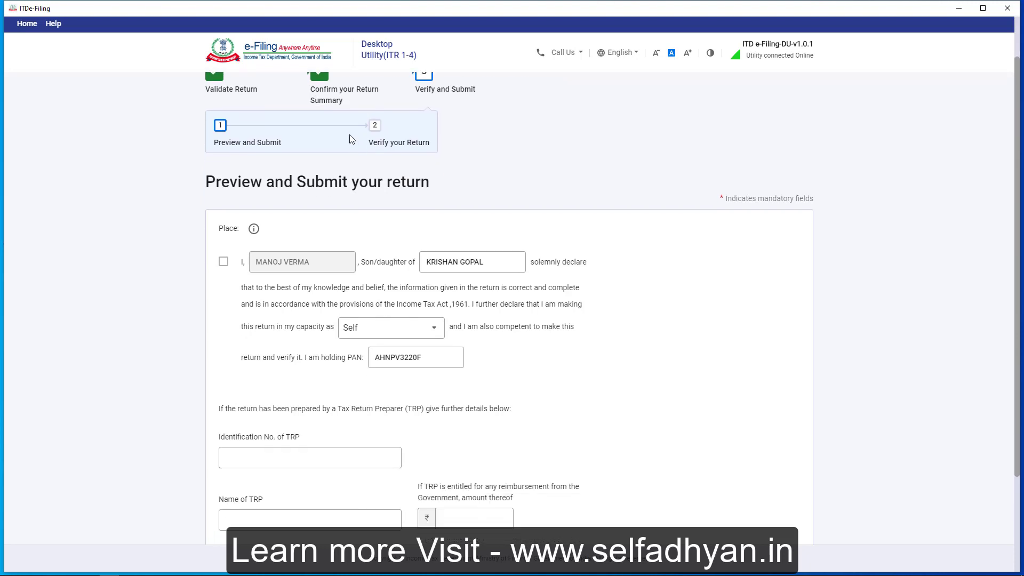
{"action": "left_click", "coordinate": [223, 262]}
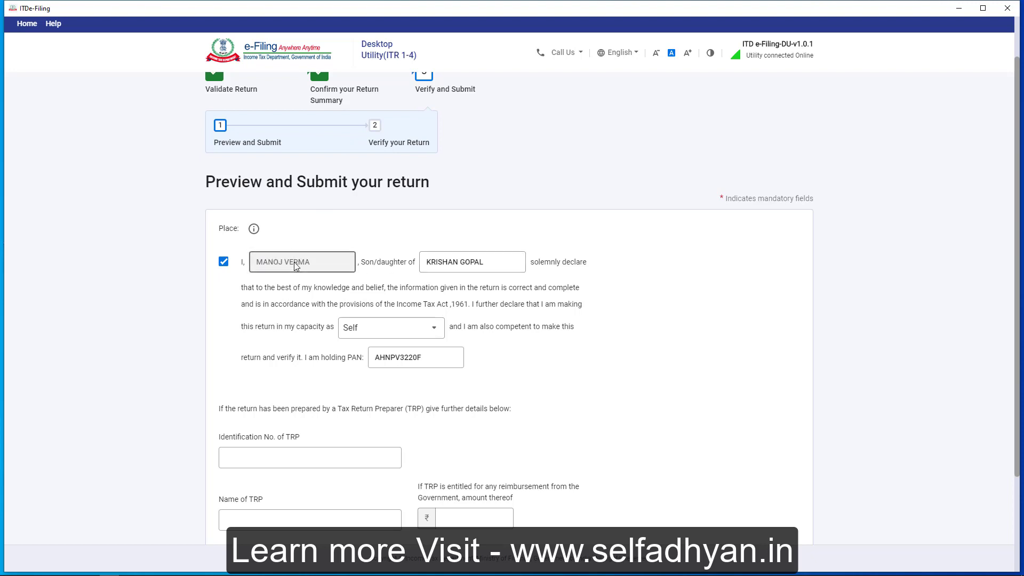
{"action": "scroll", "coordinate": [410, 251], "scroll_direction": "down", "scroll_amount": 2}
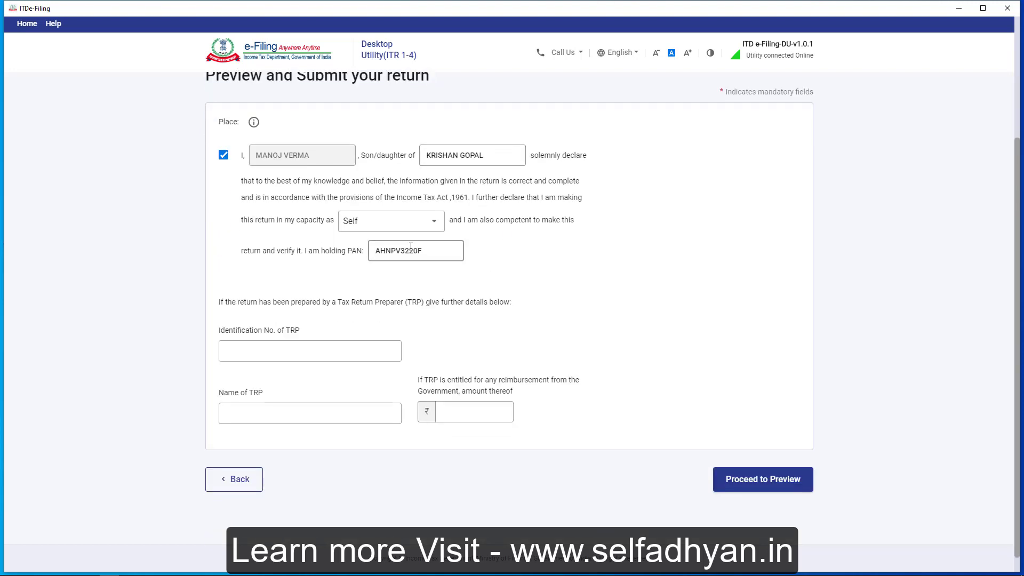
{"action": "left_click", "coordinate": [395, 229]}
{"action": "left_click", "coordinate": [404, 267]}
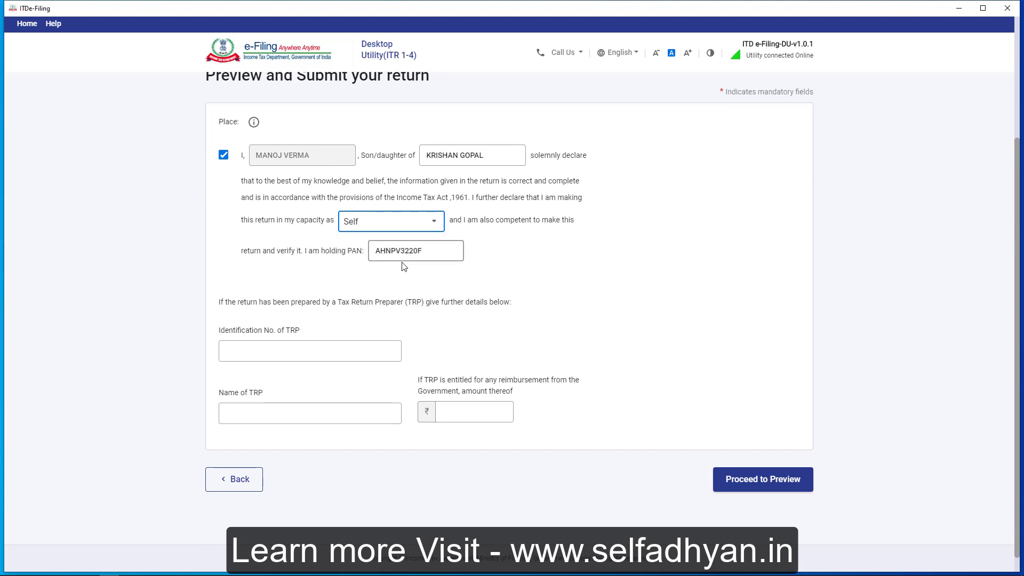
Generate the full ITR-1 preview and review it down to the Verification section.
{"action": "left_click", "coordinate": [770, 480]}
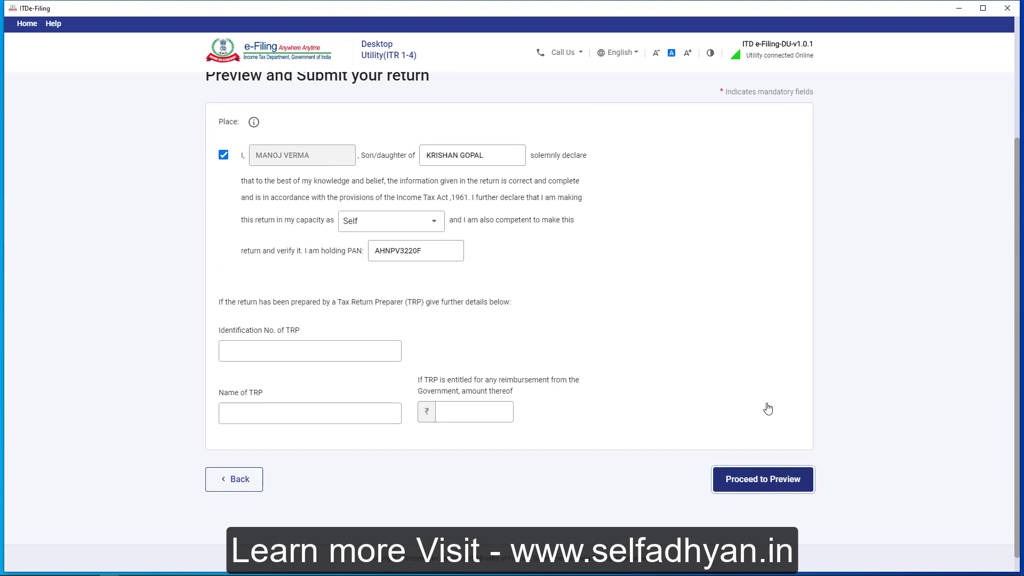
{"action": "scroll", "coordinate": [765, 328], "scroll_direction": "down", "scroll_amount": 8}
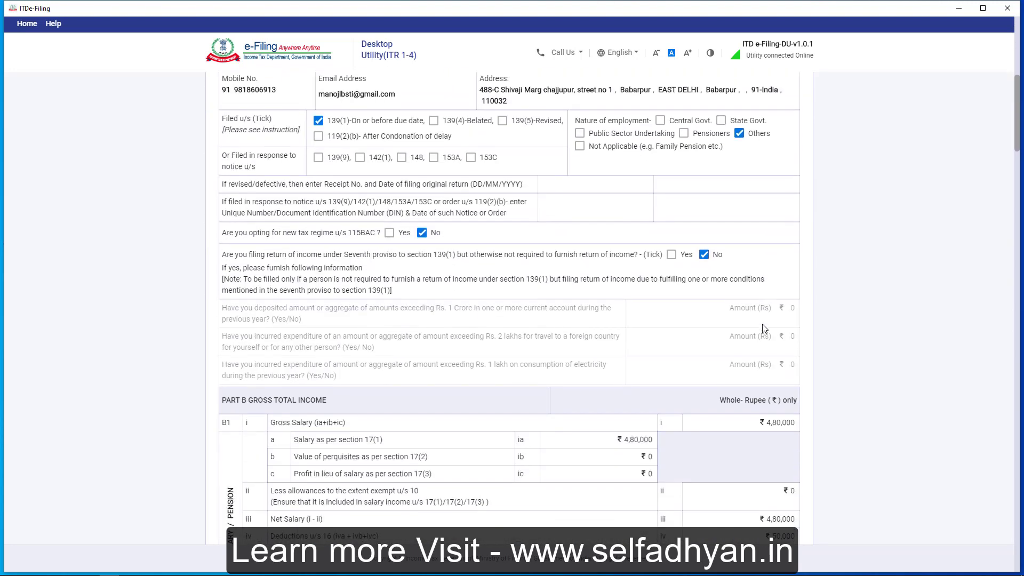
{"action": "scroll", "coordinate": [765, 328], "scroll_direction": "down", "scroll_amount": 15}
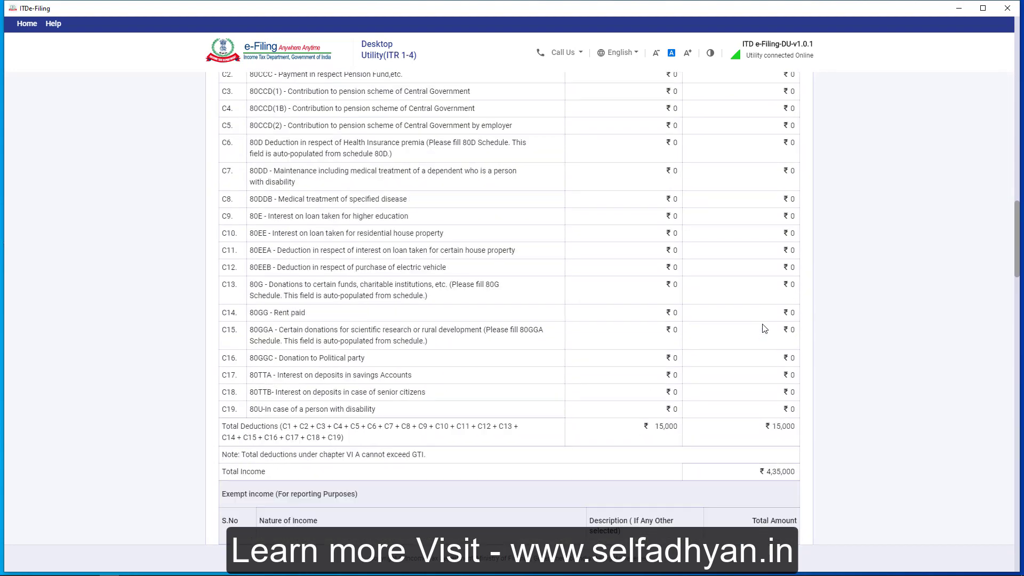
{"action": "scroll", "coordinate": [763, 328], "scroll_direction": "down", "scroll_amount": 15}
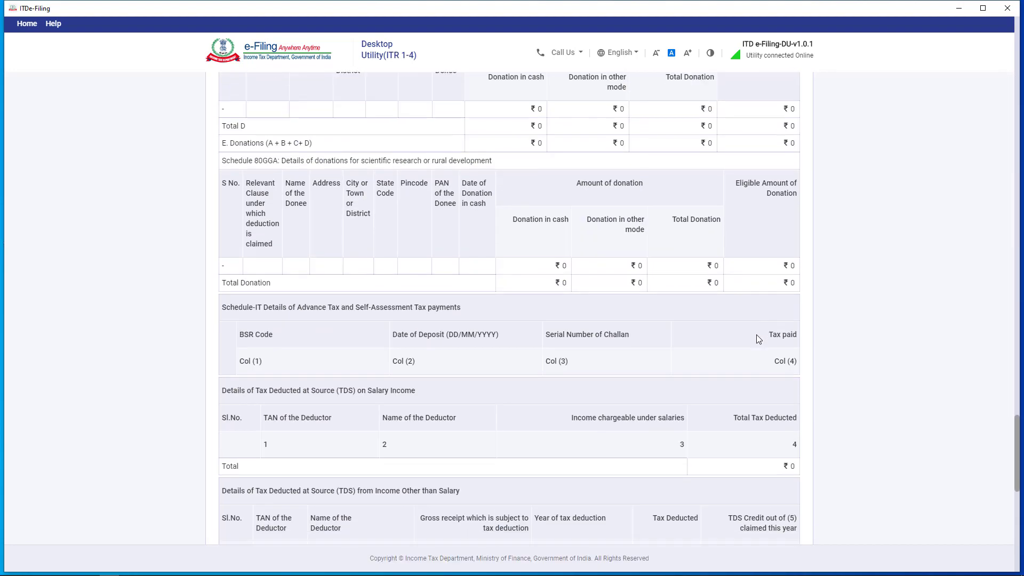
{"action": "scroll", "coordinate": [756, 334], "scroll_direction": "down", "scroll_amount": 8}
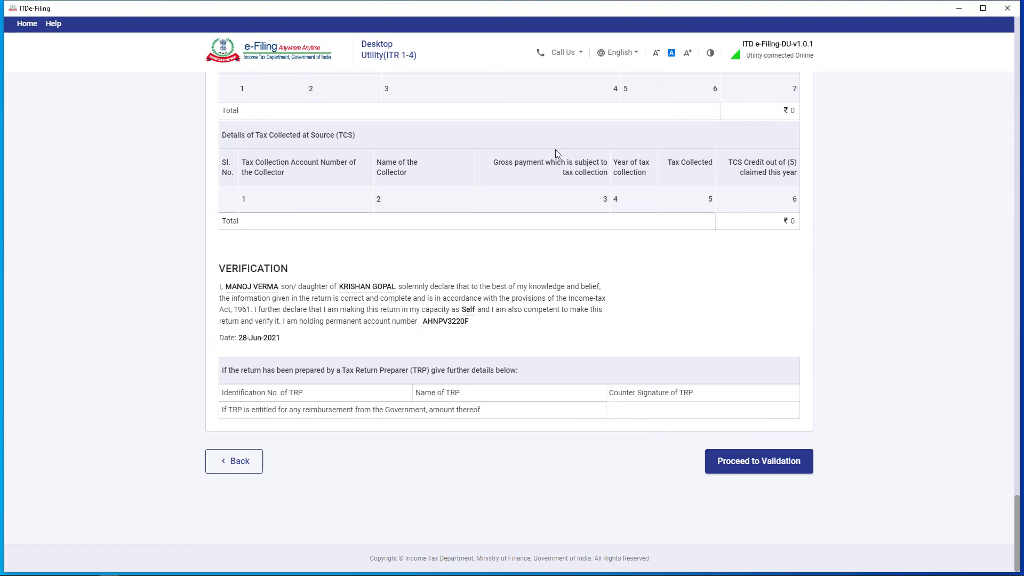
Run validation, then set both 80D senior-citizen questions (self/family and parents) to Not claiming.
{"action": "left_click", "coordinate": [756, 470]}
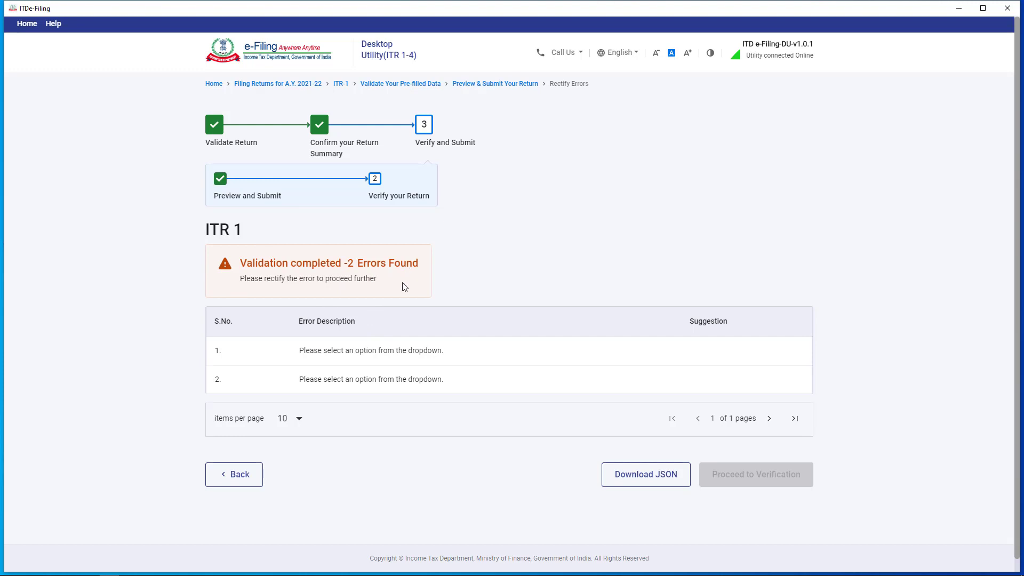
{"action": "left_click", "coordinate": [366, 356]}
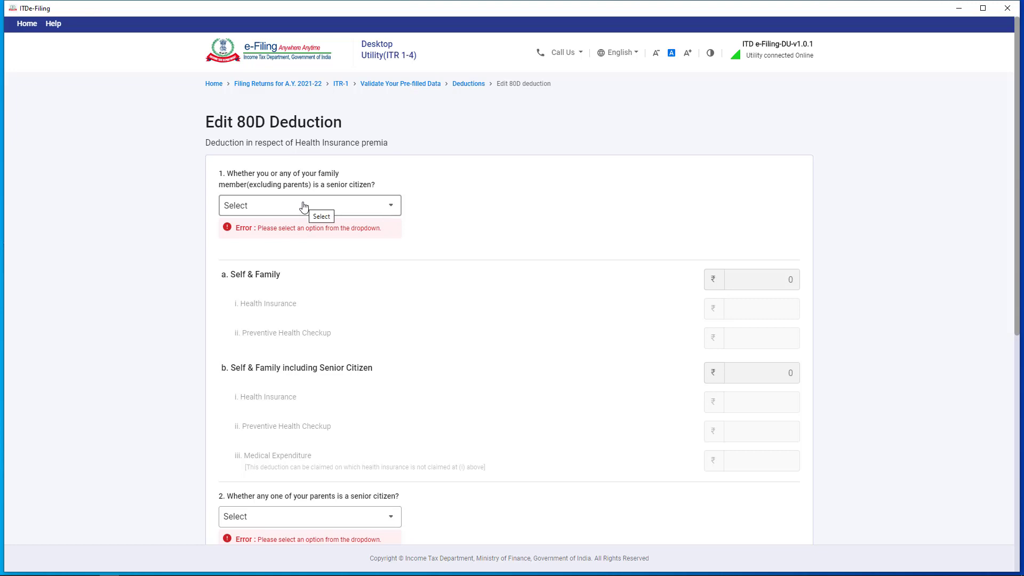
{"action": "left_click", "coordinate": [304, 207]}
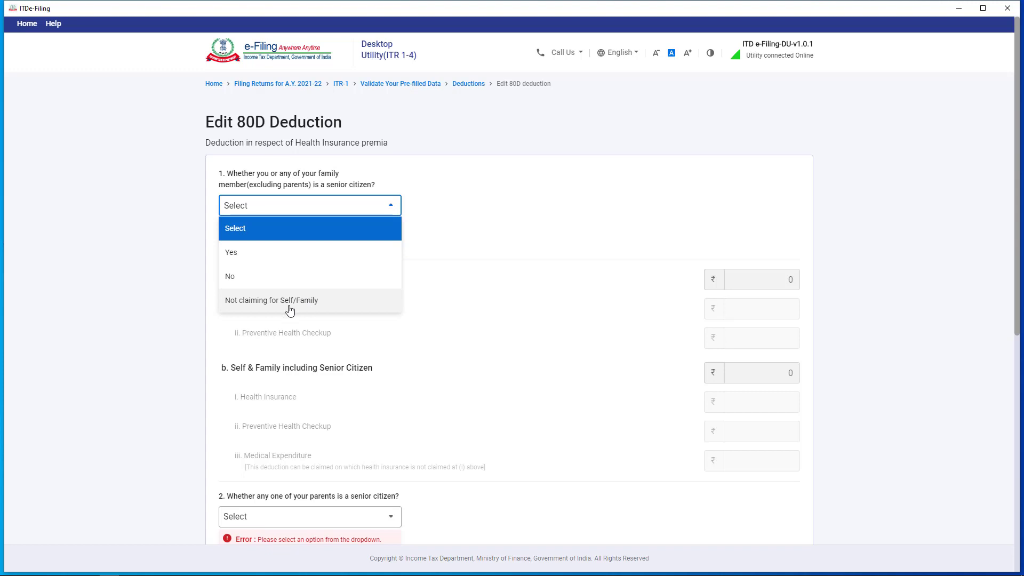
{"action": "left_click", "coordinate": [306, 302]}
{"action": "scroll", "coordinate": [281, 344], "scroll_direction": "down", "scroll_amount": 3}
{"action": "left_click", "coordinate": [281, 345]}
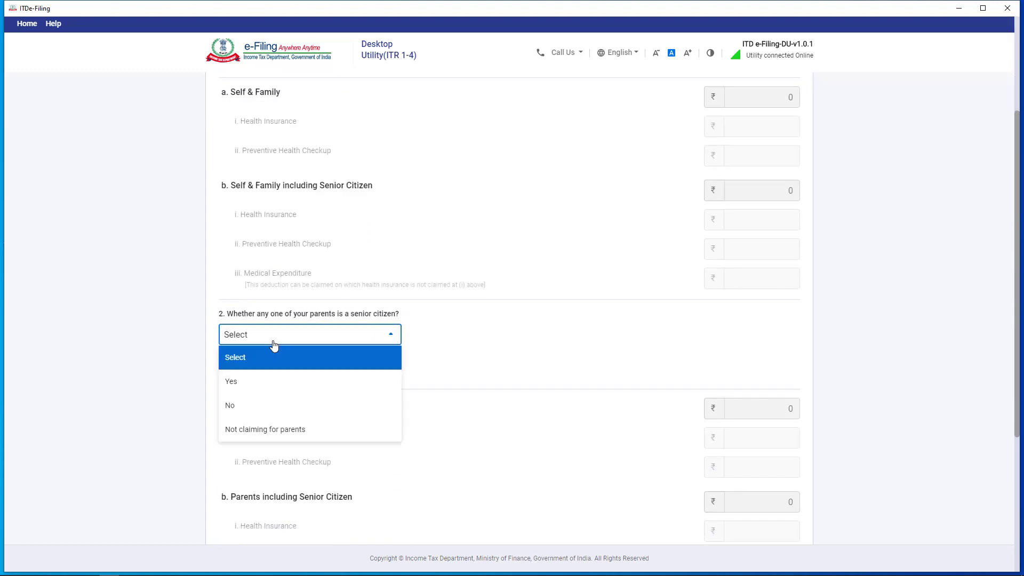
{"action": "left_click", "coordinate": [260, 429]}
Save the corrected 80D entry and reconfirm the deductions section.
{"action": "scroll", "coordinate": [619, 387], "scroll_direction": "down", "scroll_amount": 4}
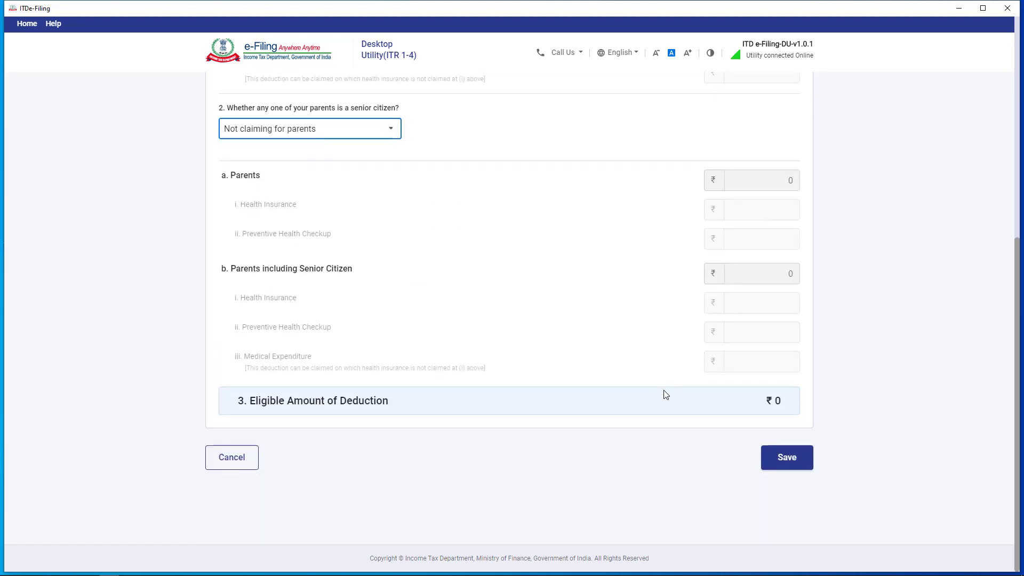
{"action": "left_click", "coordinate": [797, 459]}
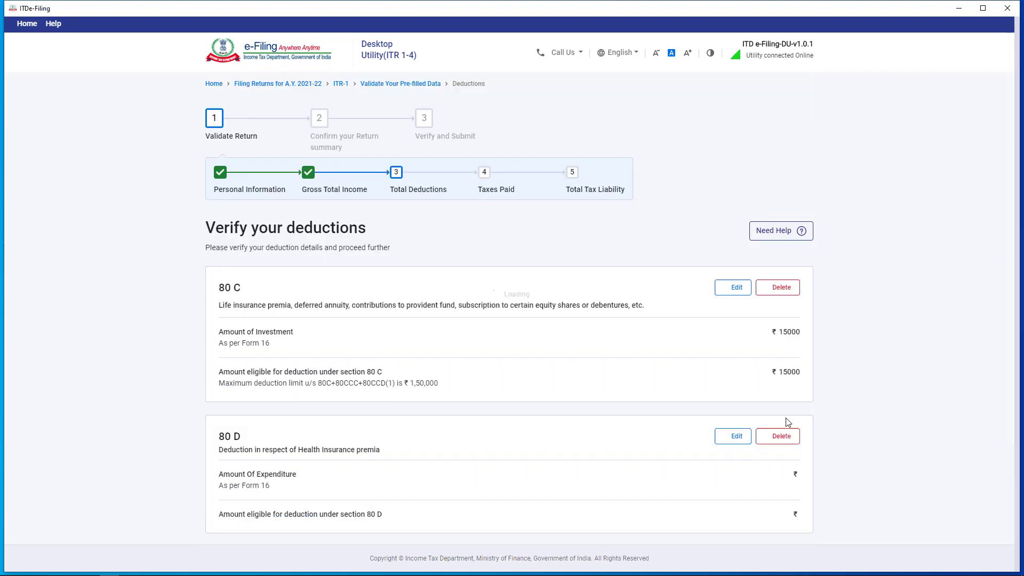
{"action": "scroll", "coordinate": [780, 347], "scroll_direction": "down", "scroll_amount": 8}
{"action": "left_click", "coordinate": [798, 488]}
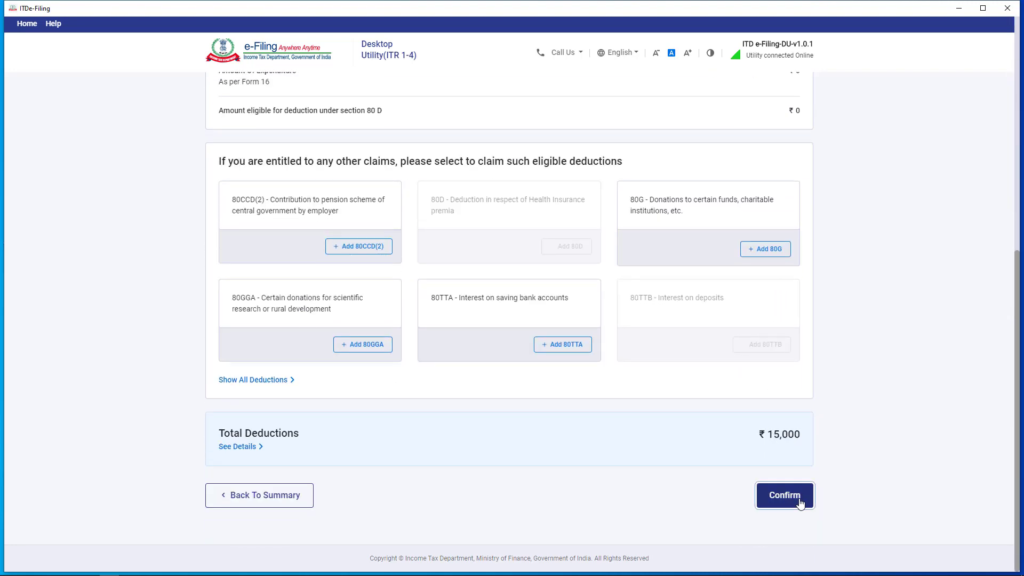
{"action": "scroll", "coordinate": [781, 438], "scroll_direction": "down", "scroll_amount": 2}
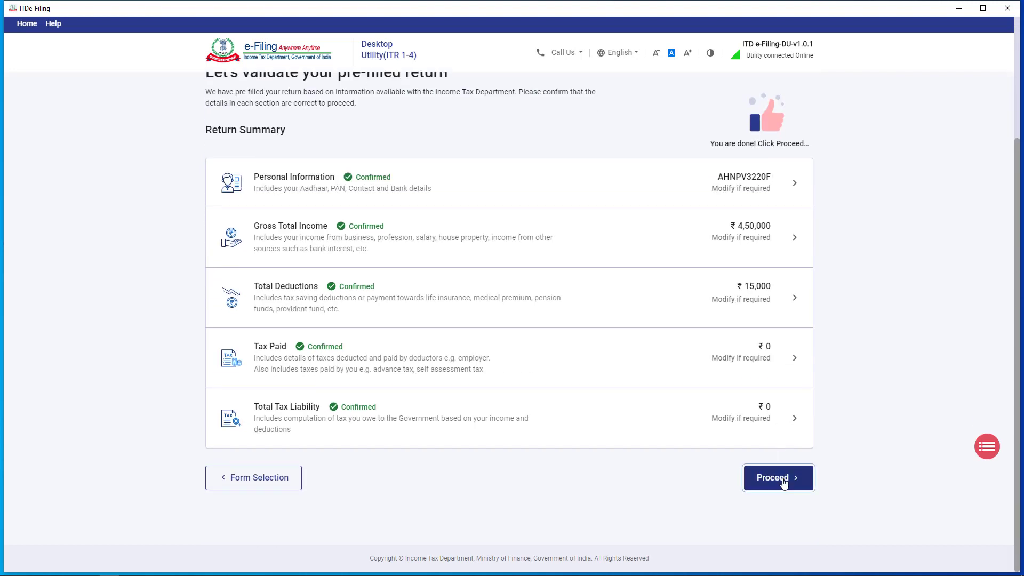
Go back through the tax summary to Preview and Submit and regenerate the ITR-1 preview.
{"action": "left_click", "coordinate": [780, 478]}
{"action": "scroll", "coordinate": [774, 459], "scroll_direction": "down", "scroll_amount": 3}
{"action": "left_click", "coordinate": [757, 480]}
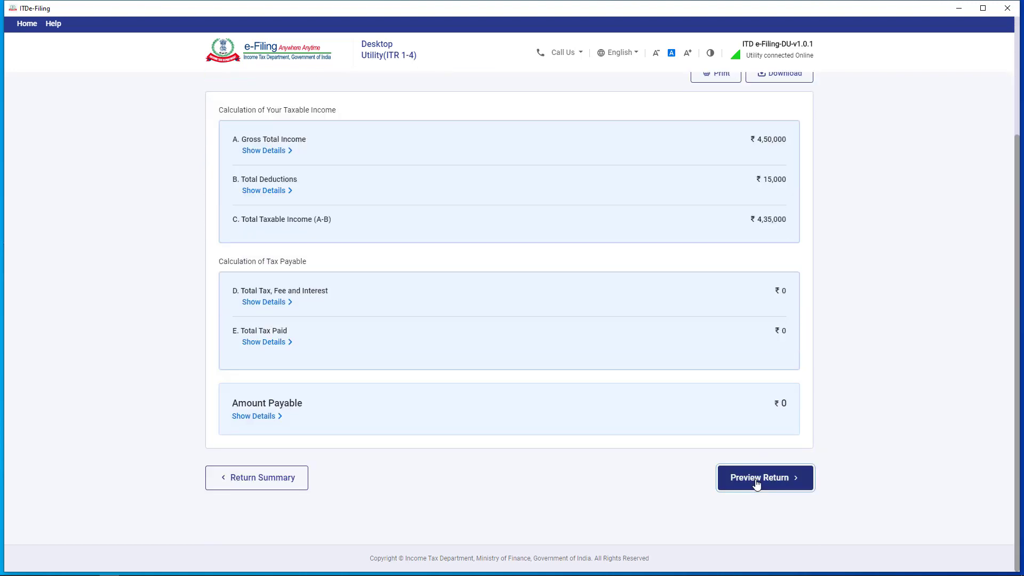
{"action": "scroll", "coordinate": [693, 403], "scroll_direction": "down", "scroll_amount": 3}
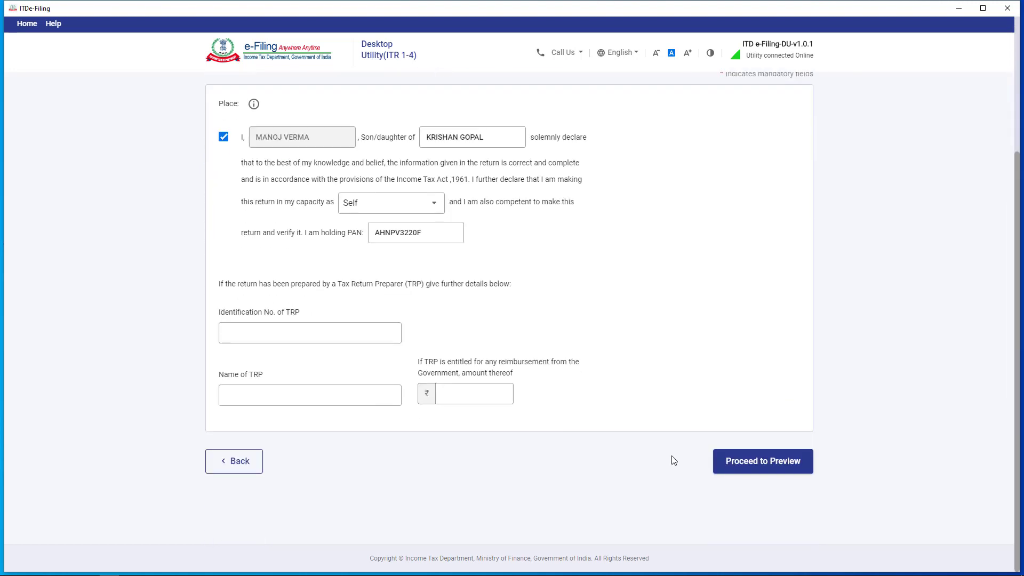
{"action": "left_click", "coordinate": [786, 465]}
Scroll the corrected preview down to the Verification dated 28-Jun-2021.
{"action": "scroll", "coordinate": [388, 278], "scroll_direction": "down", "scroll_amount": 20}
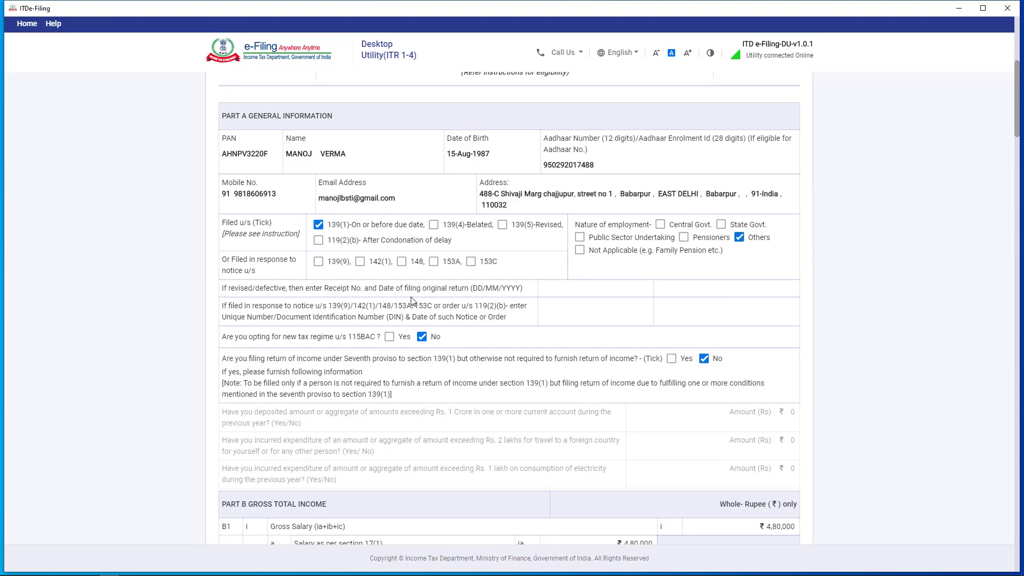
{"action": "scroll", "coordinate": [666, 476], "scroll_direction": "down", "scroll_amount": 20}
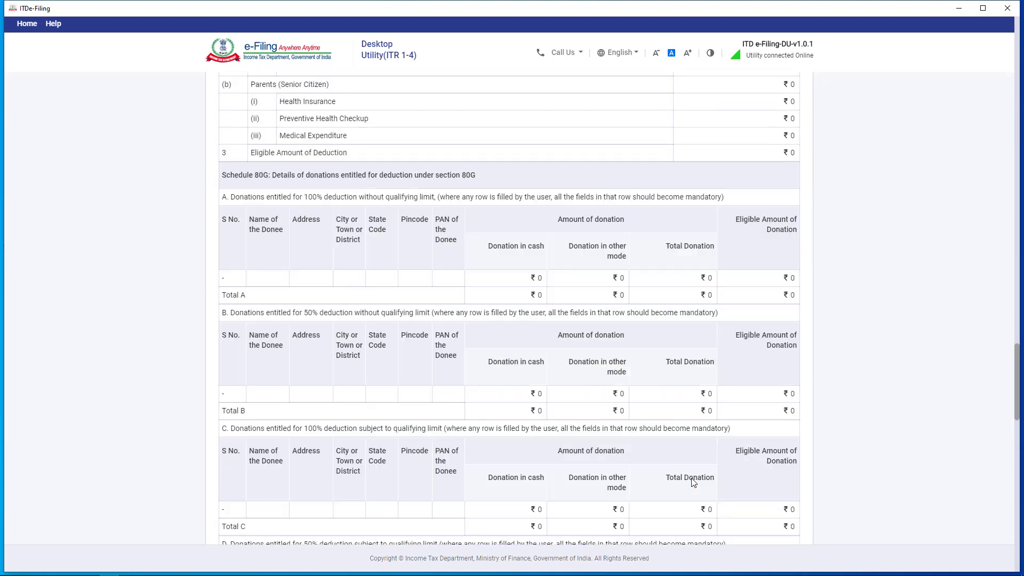
{"action": "middle_click", "coordinate": [946, 440]}
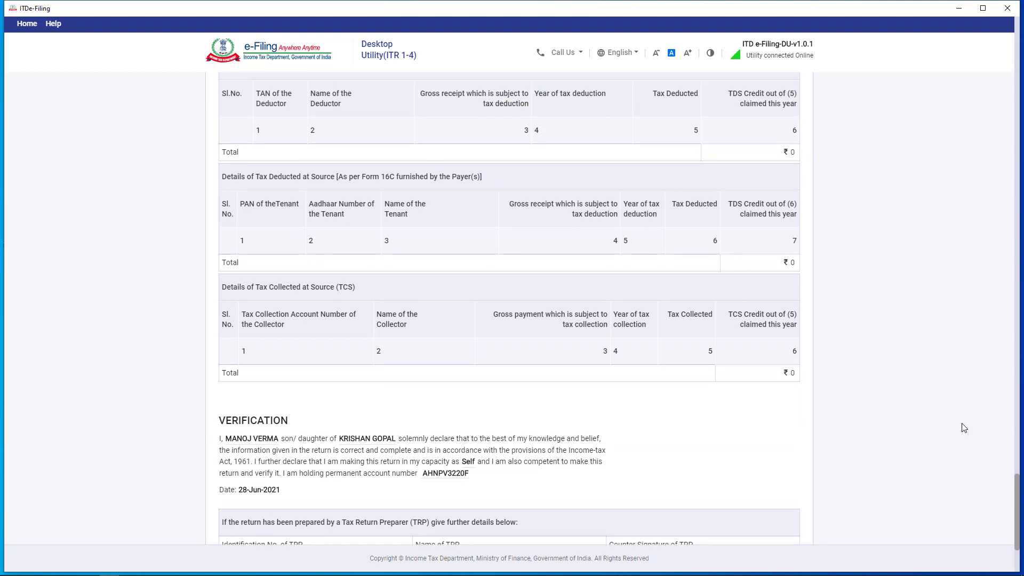
{"action": "left_click_drag", "start_coordinate": [1018, 509], "coordinate": [1018, 531]}
{"action": "middle_click", "coordinate": [832, 514]}
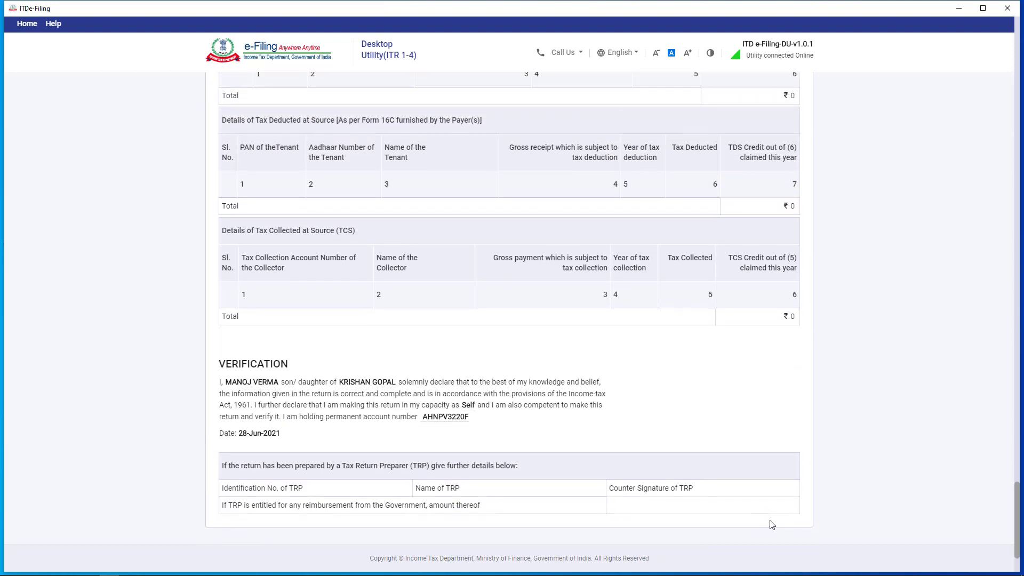
Validate the corrected ITR 1 return with no errors found and download its JSON.
{"action": "left_click", "coordinate": [758, 460]}
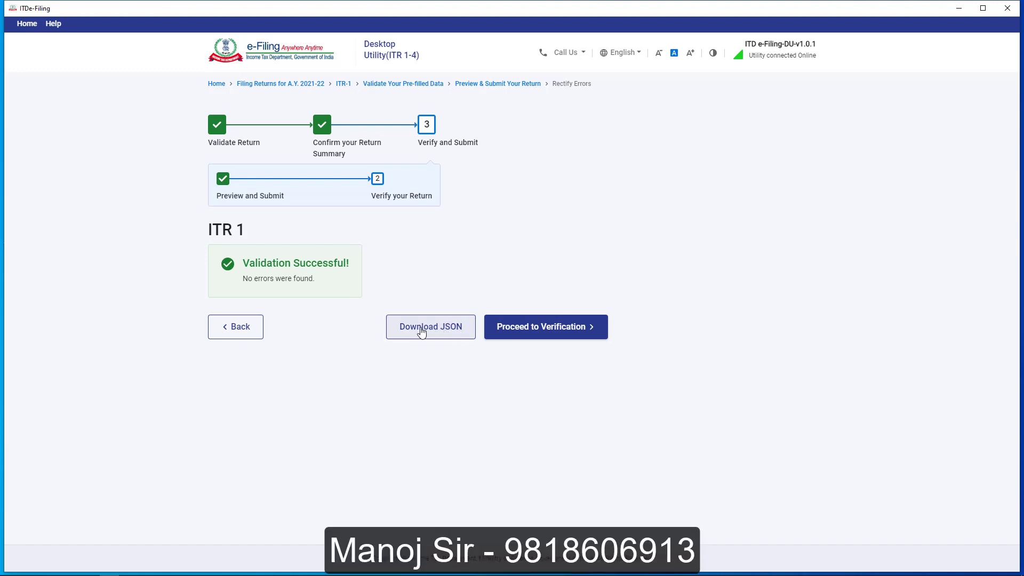
{"action": "left_click", "coordinate": [458, 334]}
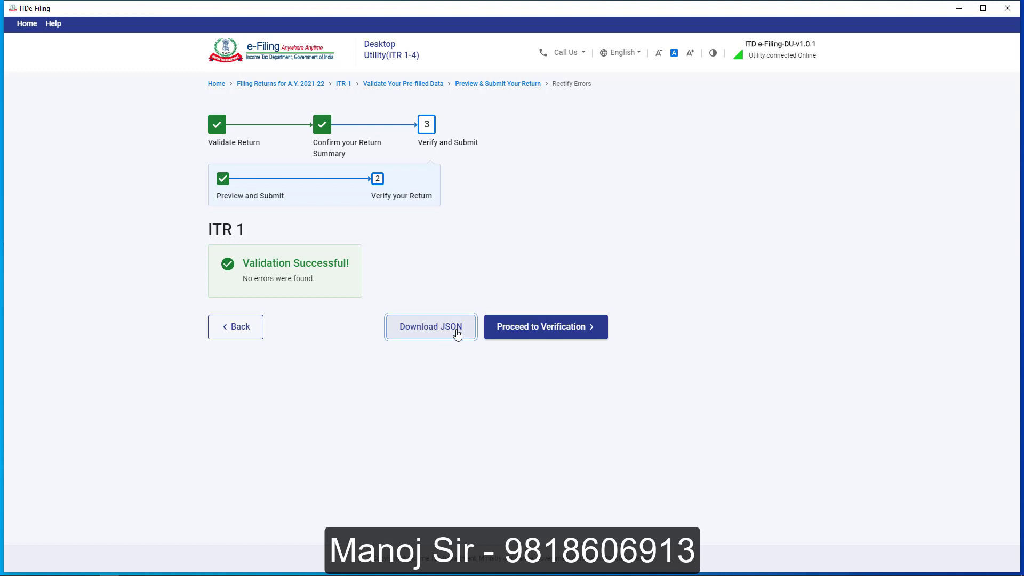